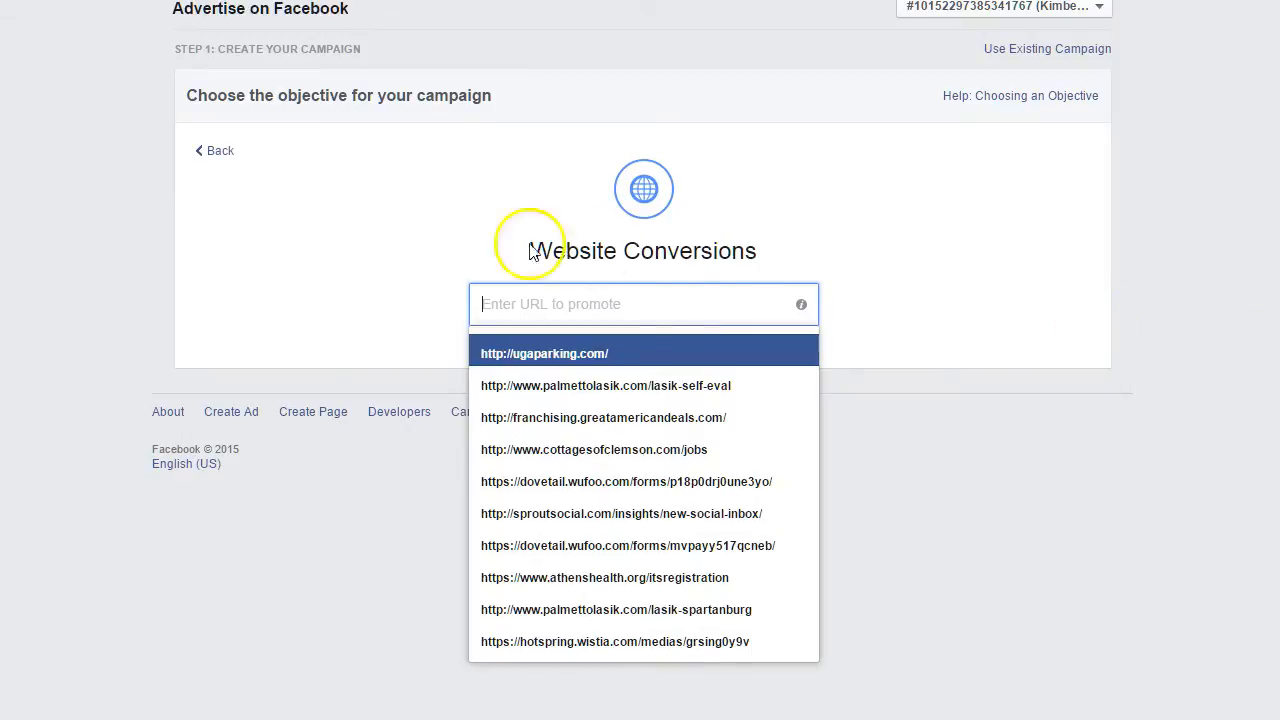
Change the campaign objective to Promote your Page and choose the advertiser's own Page to promote.
left_click(214, 151)
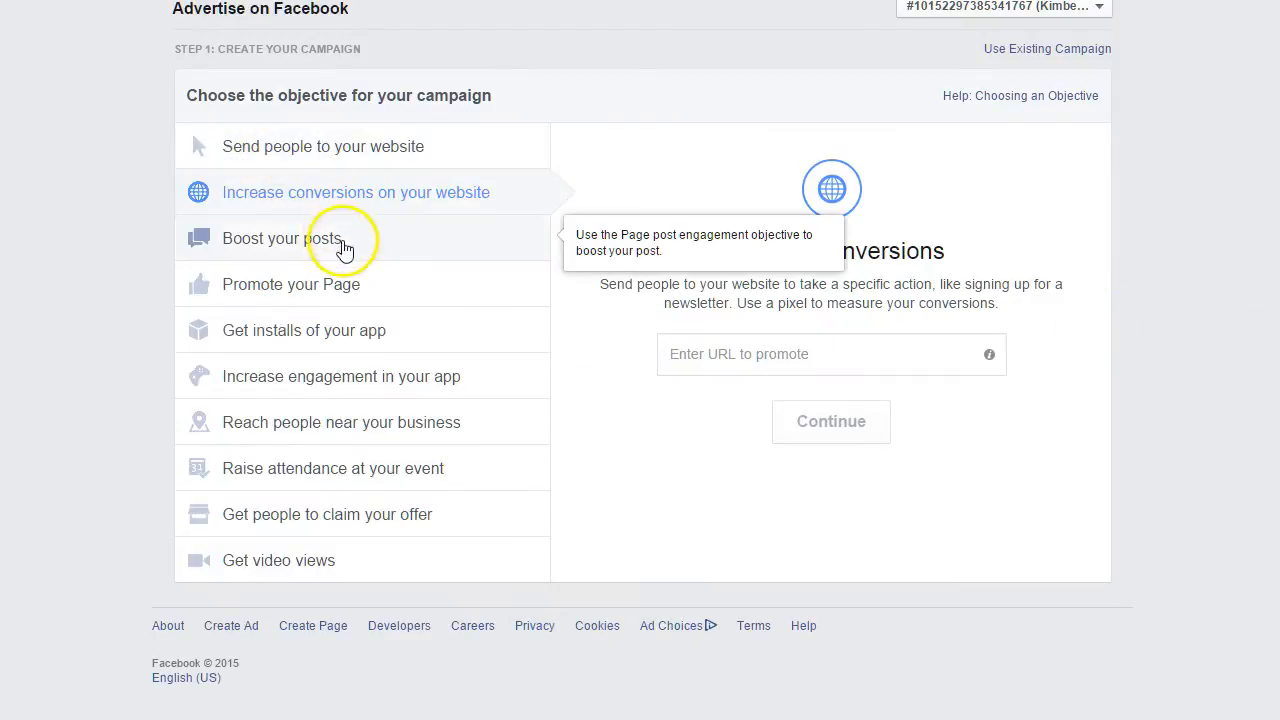
left_click(315, 302)
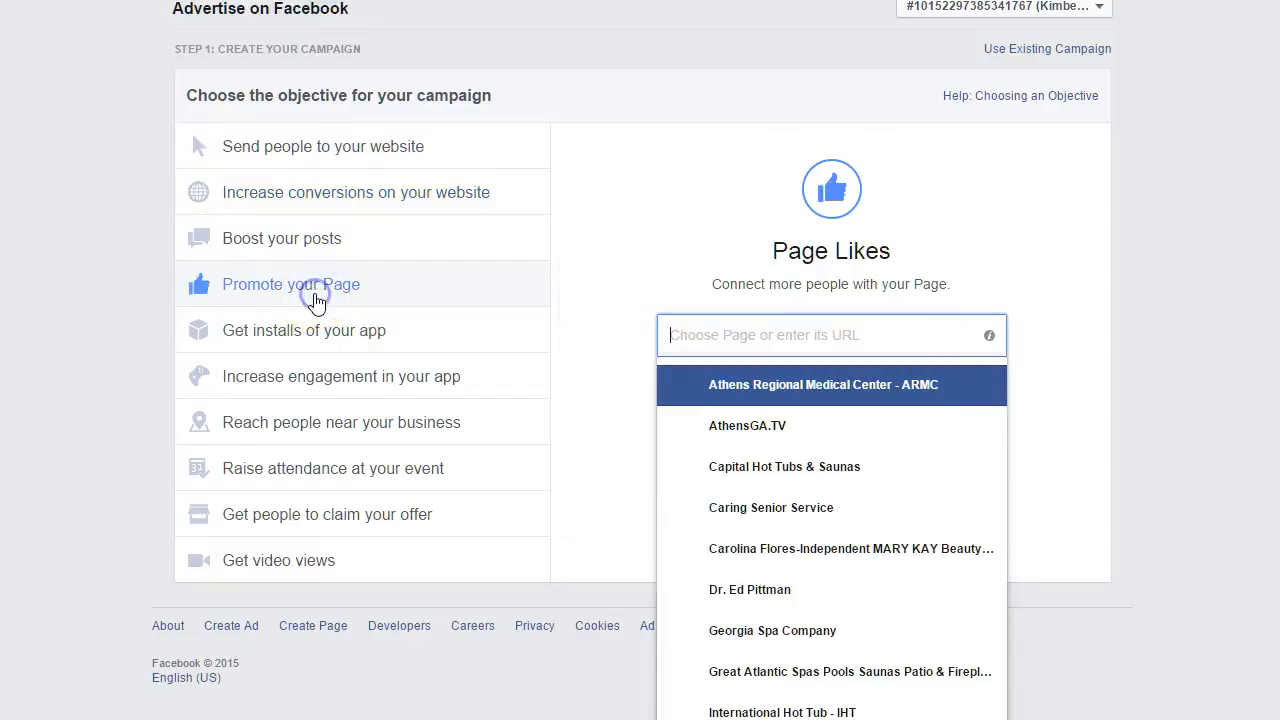
type("kimberl")
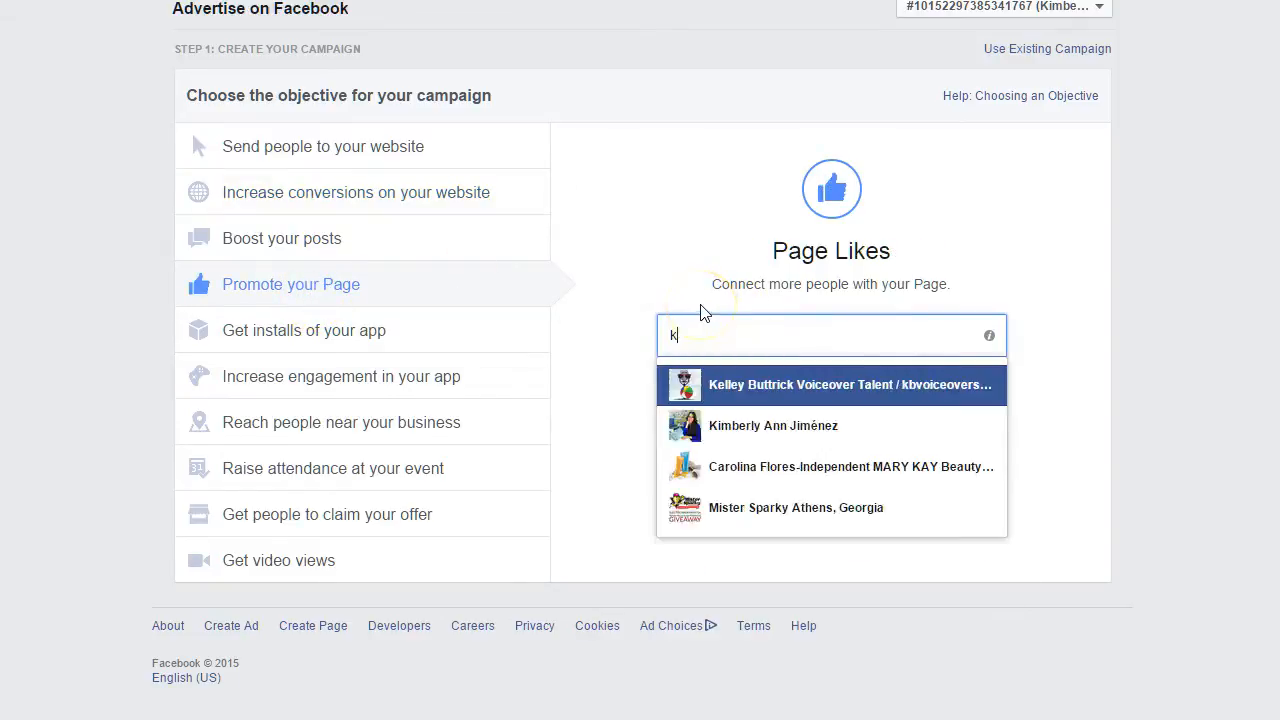
key("Return")
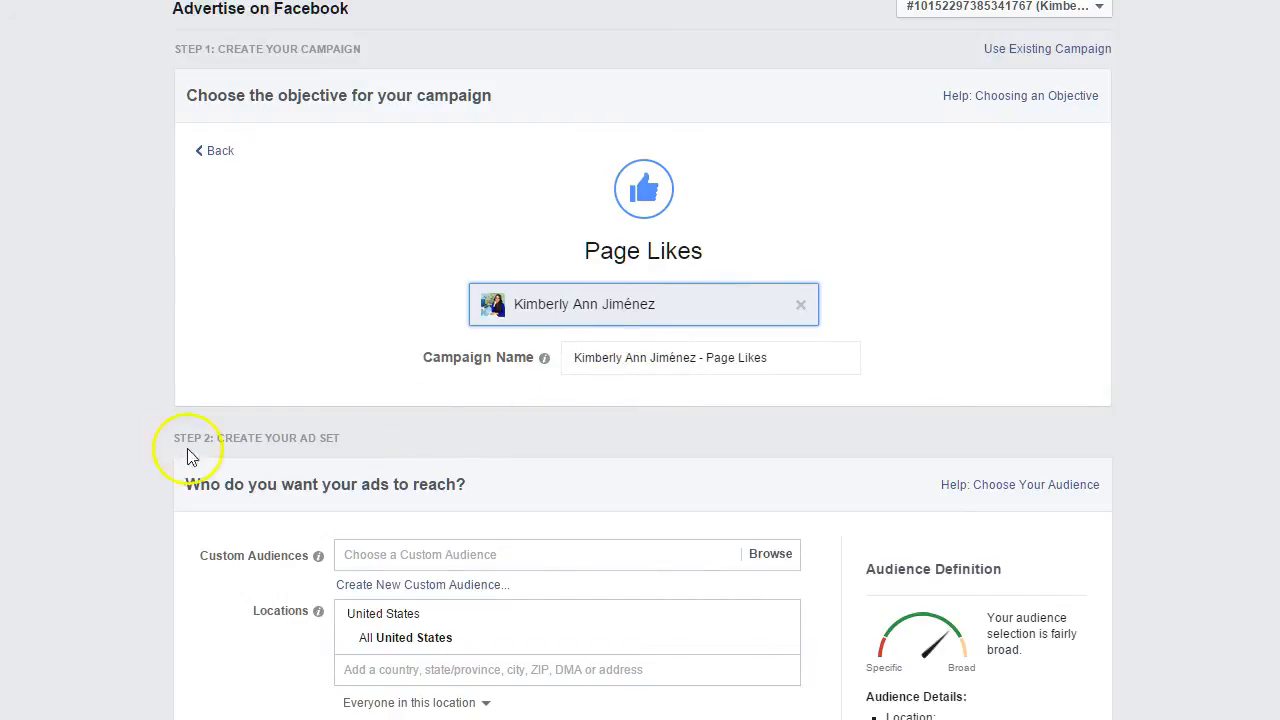
Include the customer list All List- 4 and the lookalike audience Email Subscribers Lookalike (All) as custom audiences.
scroll(192, 457, "down", 3)
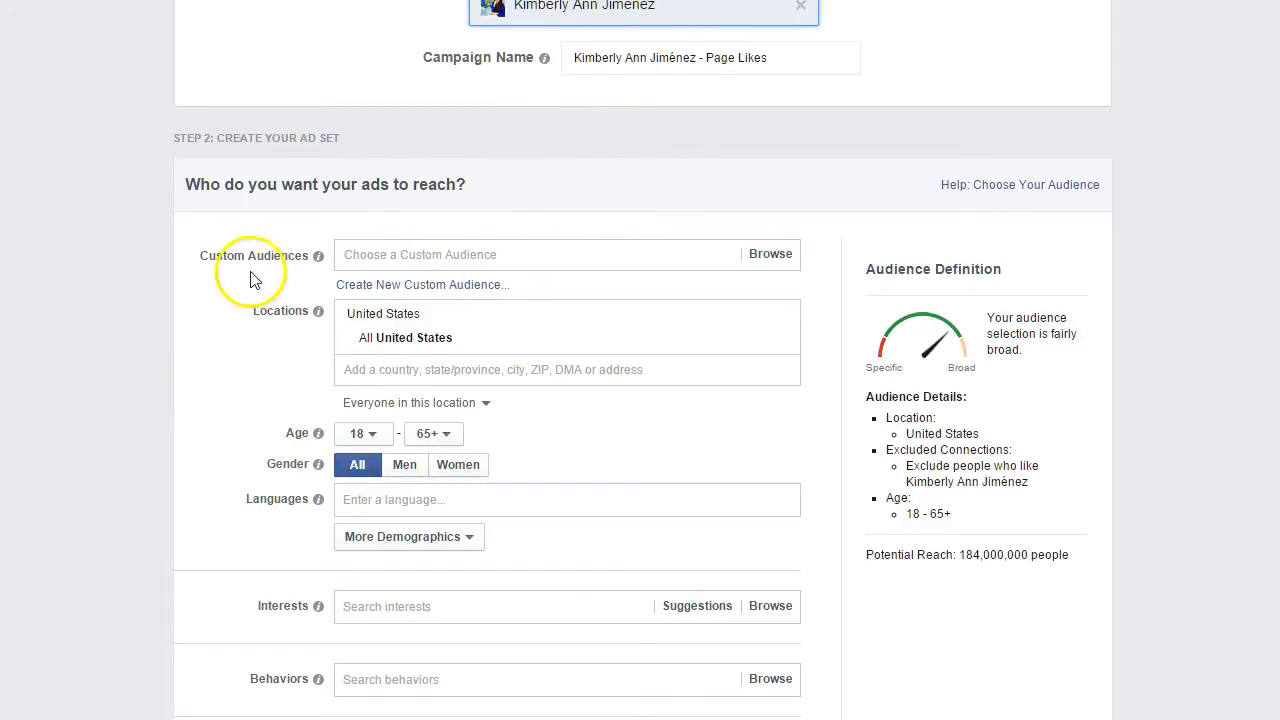
left_click(411, 256)
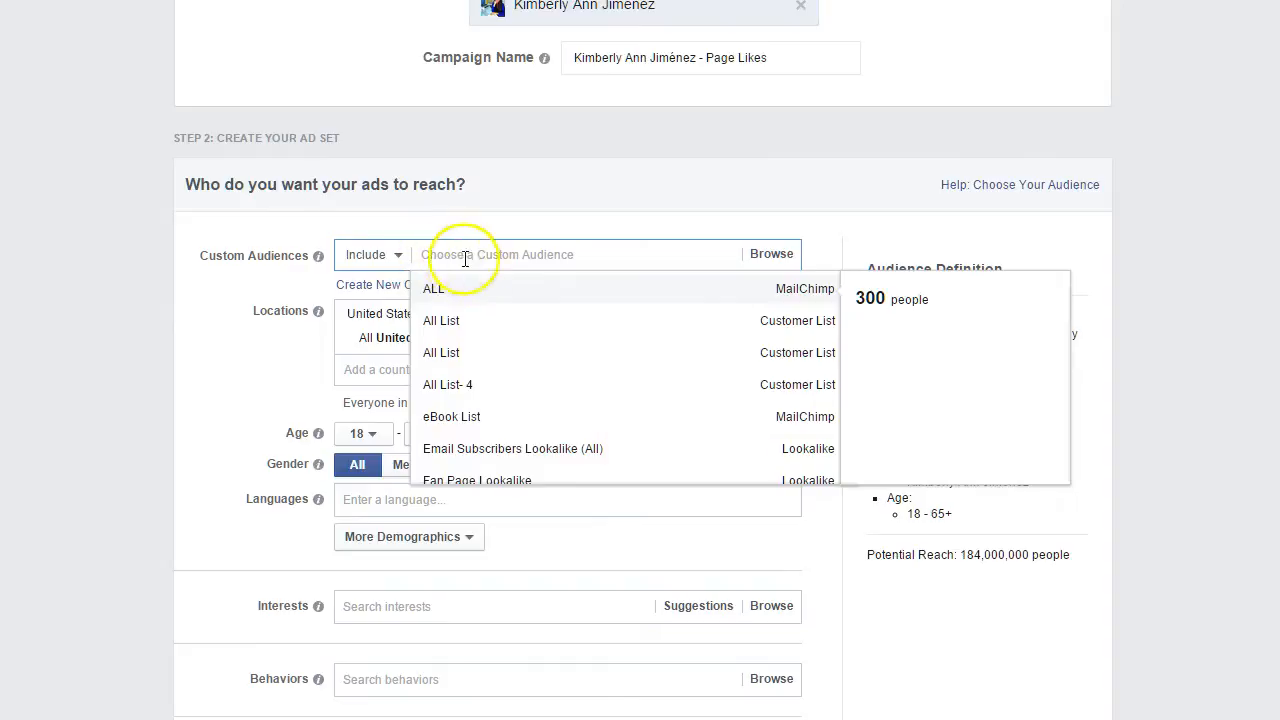
scroll(646, 328, "down", 2)
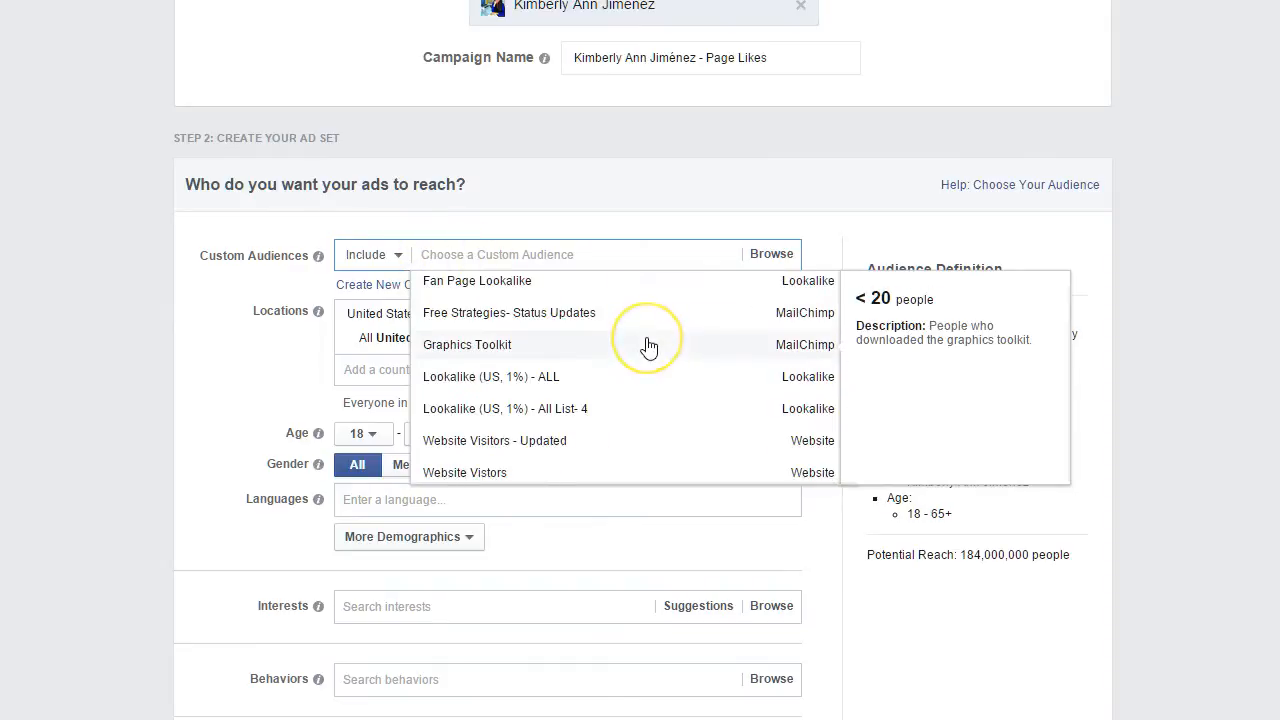
scroll(648, 347, "down", 1)
scroll(647, 348, "up", 3)
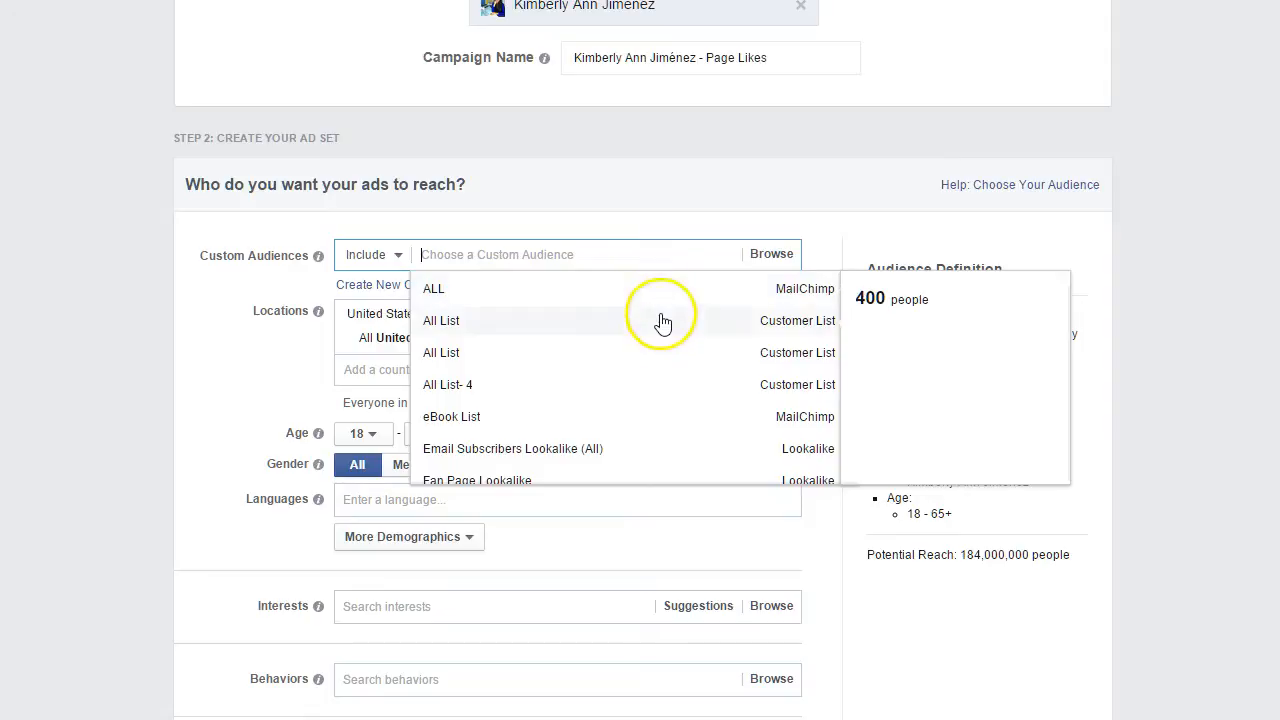
left_click(662, 390)
left_click(509, 311)
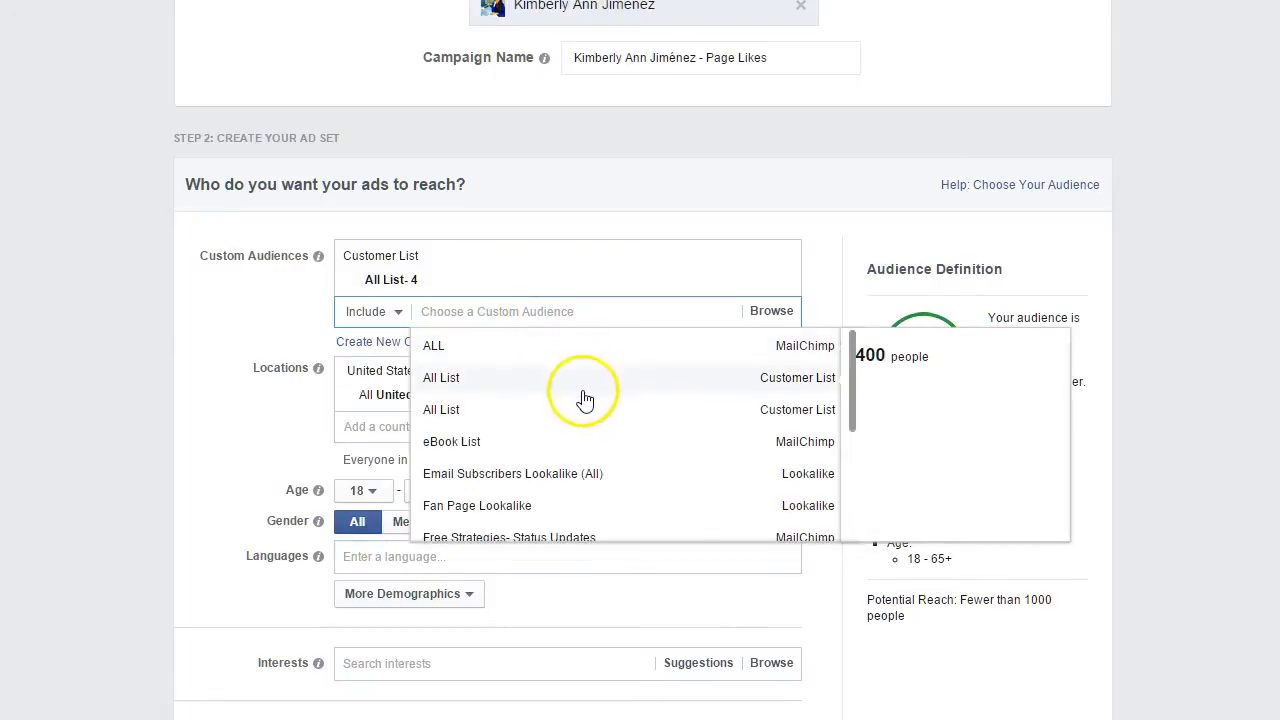
left_click(600, 474)
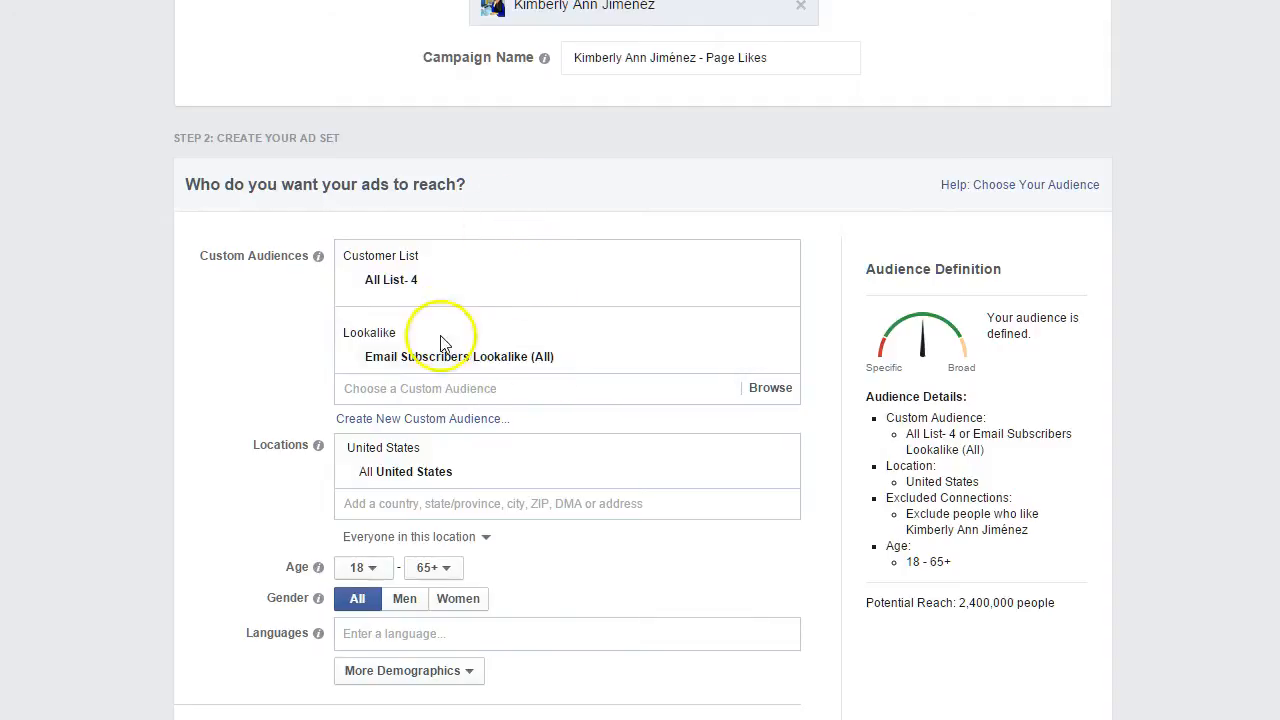
Change the audience location to Atlanta, Georgia, and switch its radius to a custom distance.
scroll(320, 438, "down", 1)
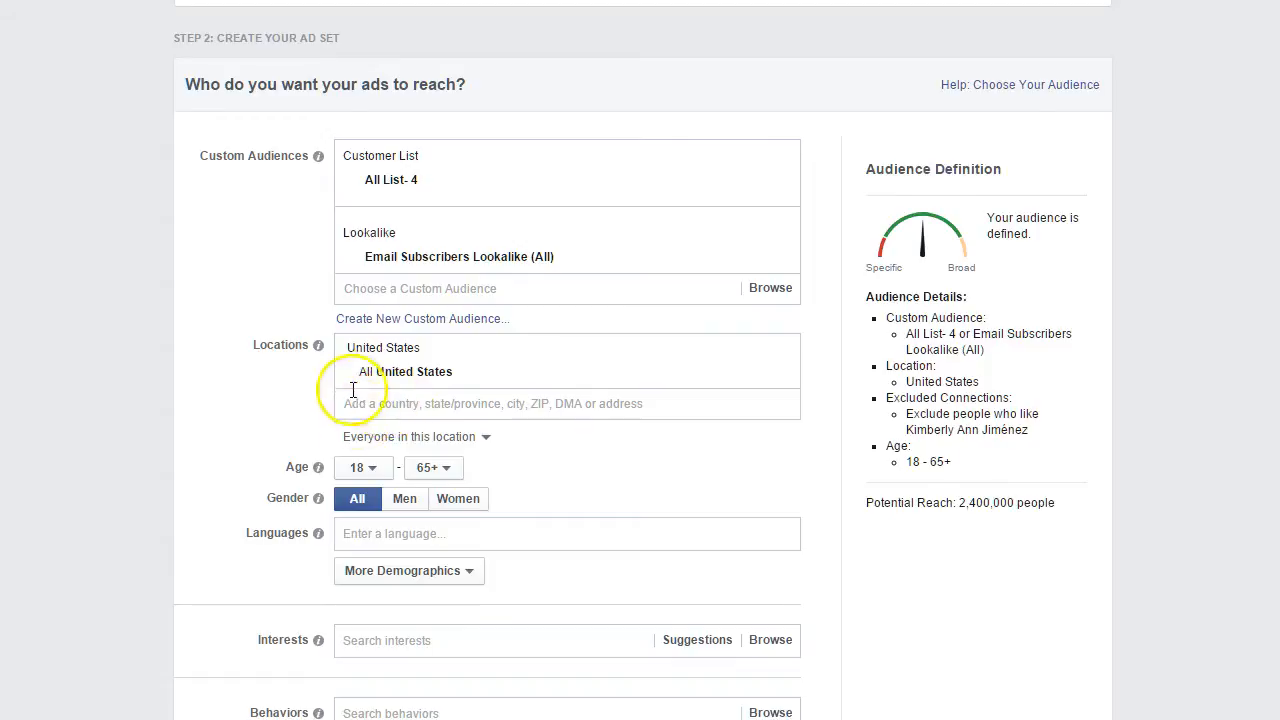
left_click(386, 405)
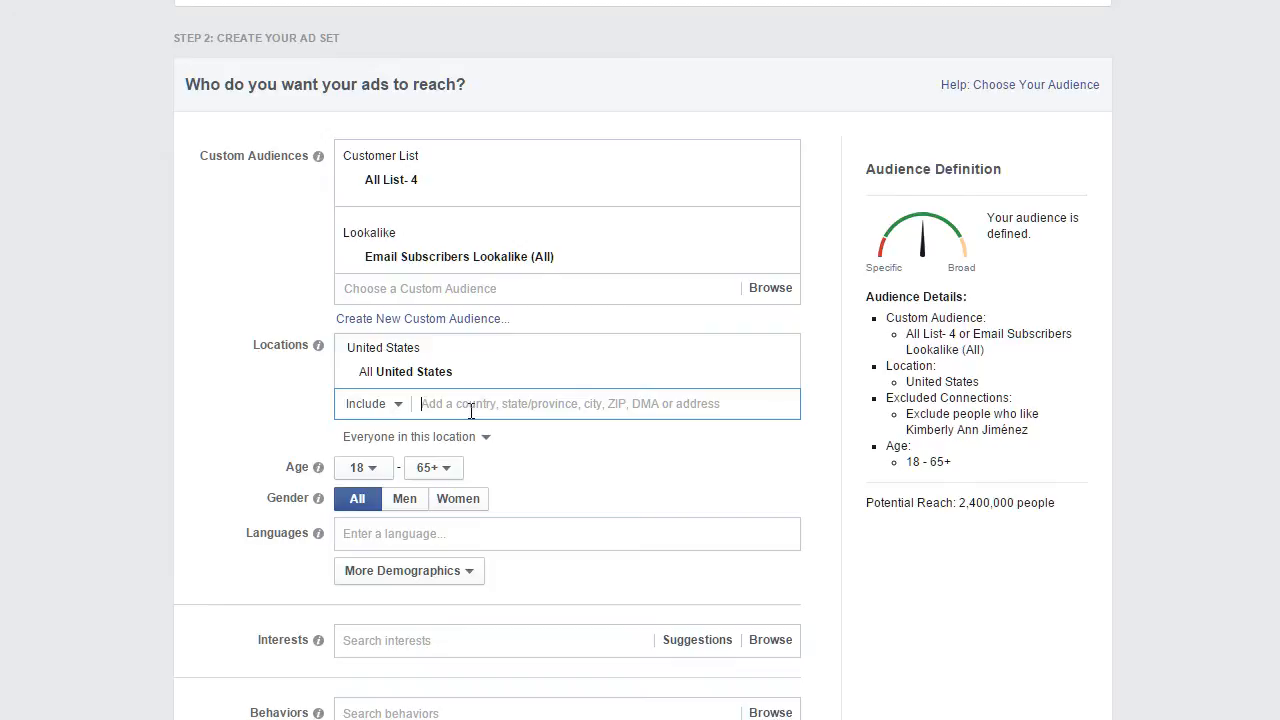
type("atlanta")
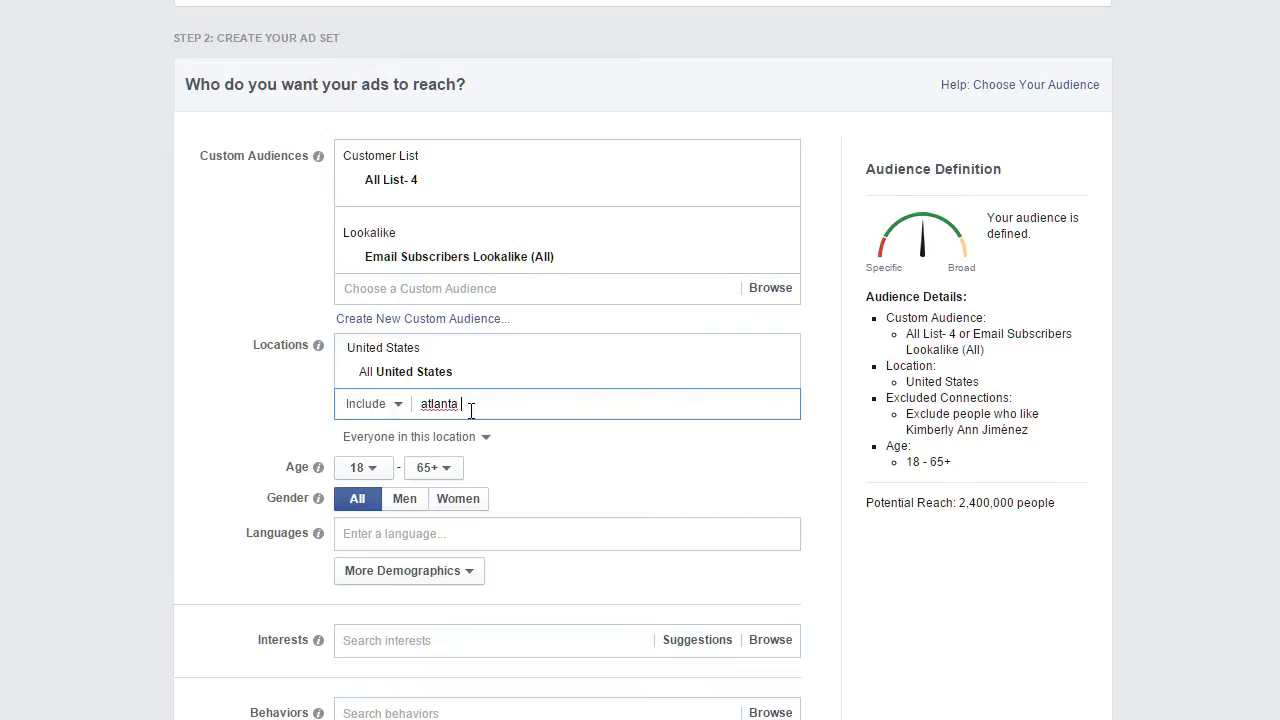
key("Return")
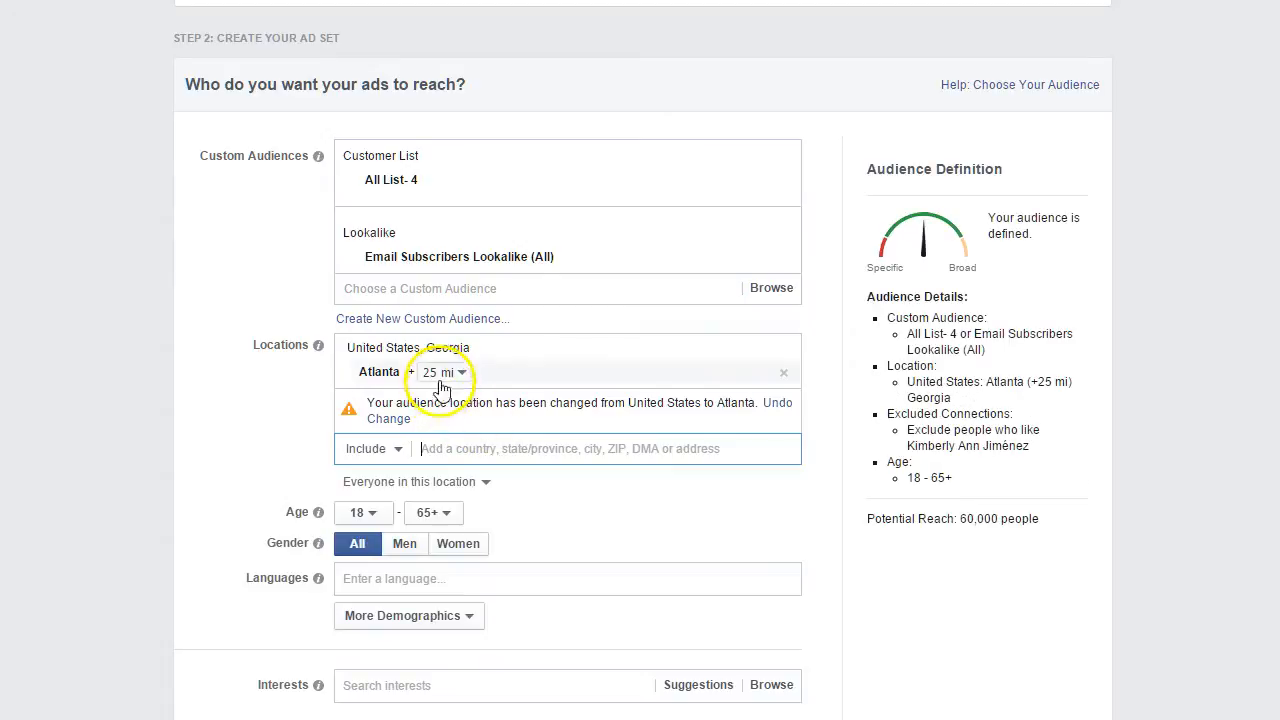
left_click(452, 376)
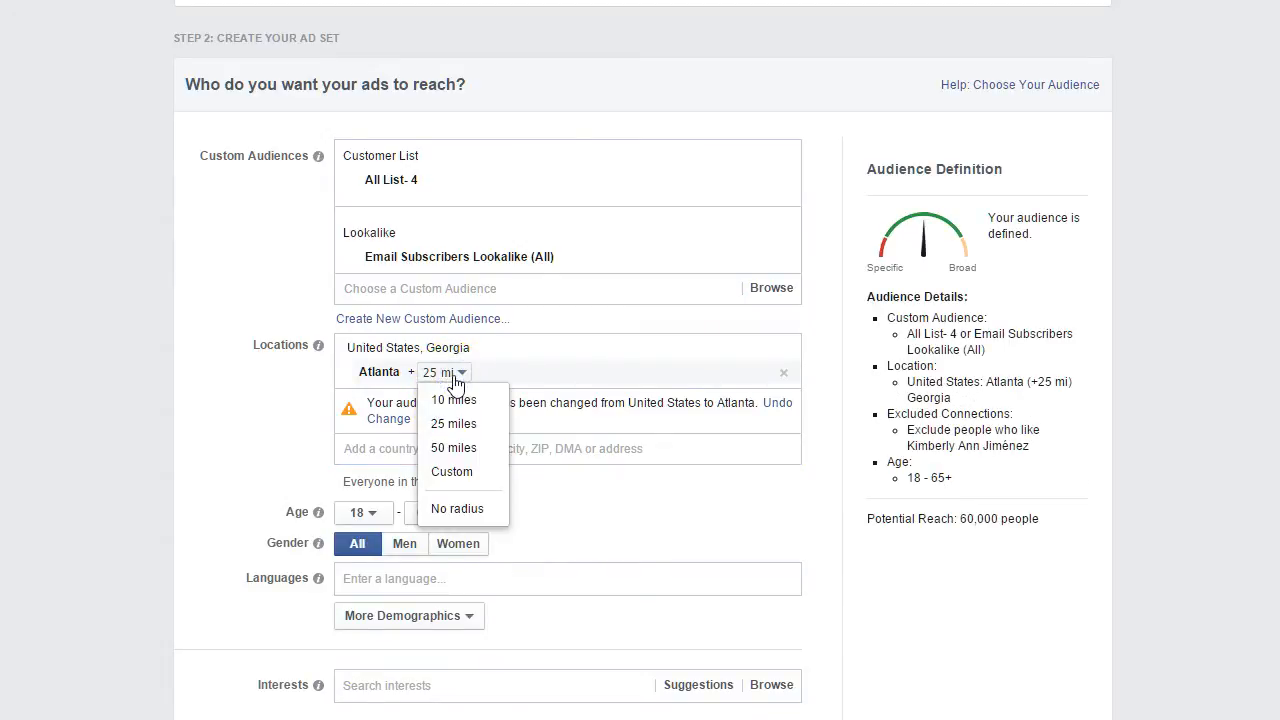
left_click(463, 475)
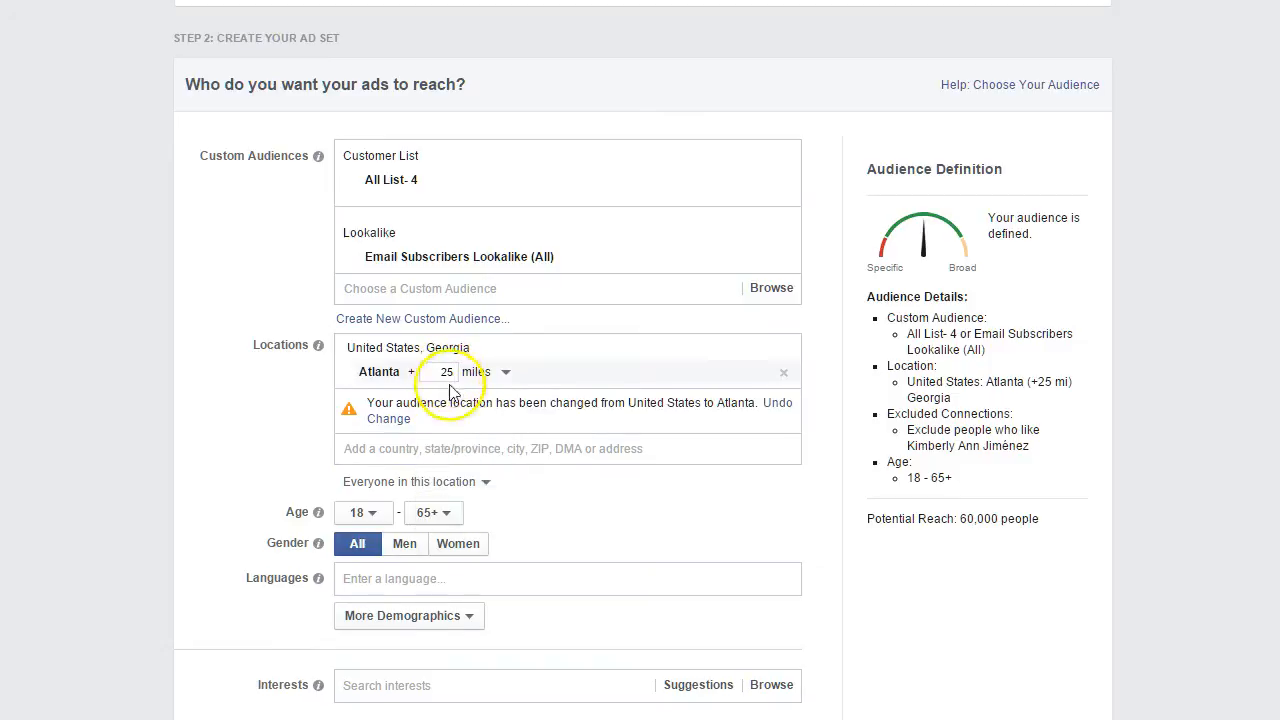
Remove Atlanta from the audience locations and target all of the United States instead.
scroll(293, 430, "down", 2)
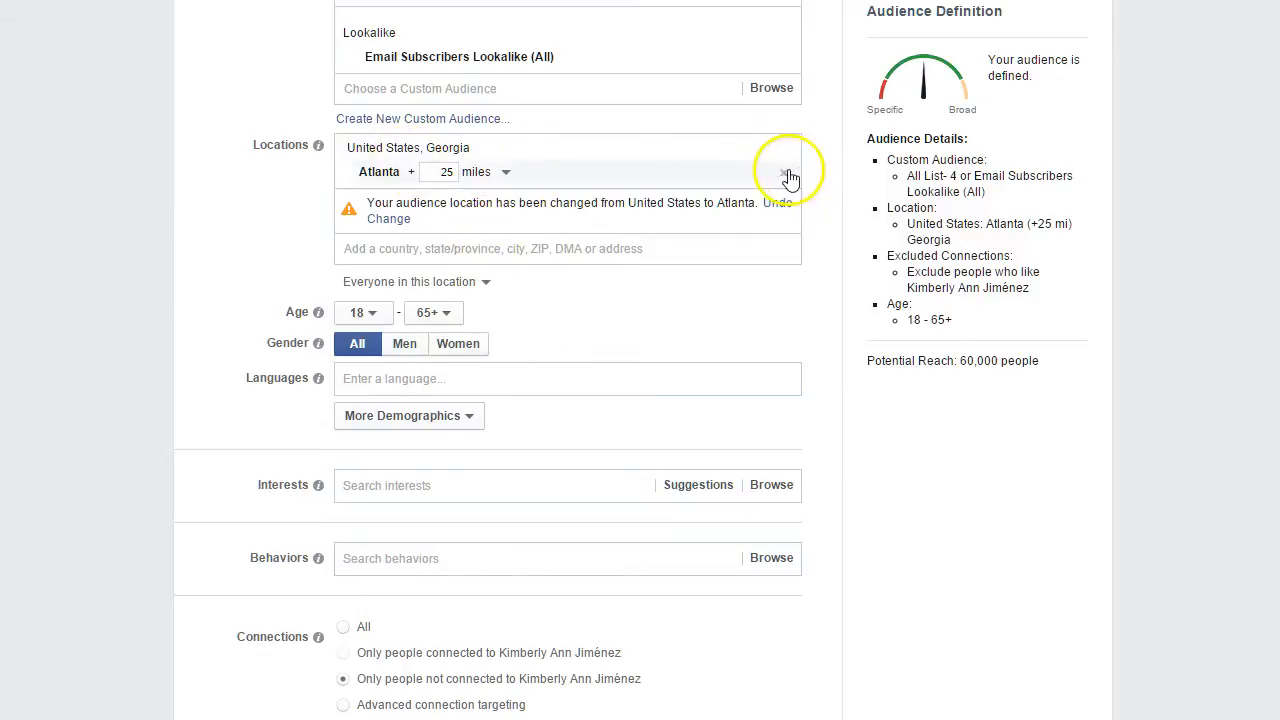
left_click(785, 174)
left_click(444, 146)
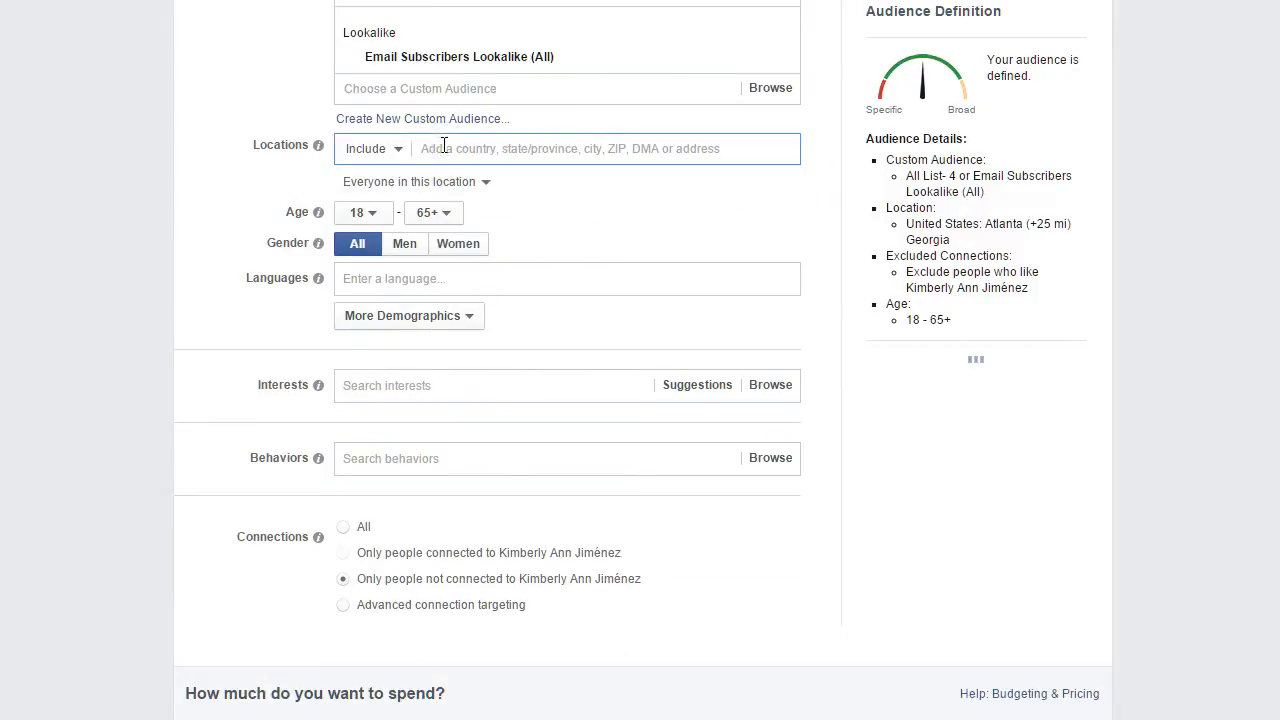
type("united states")
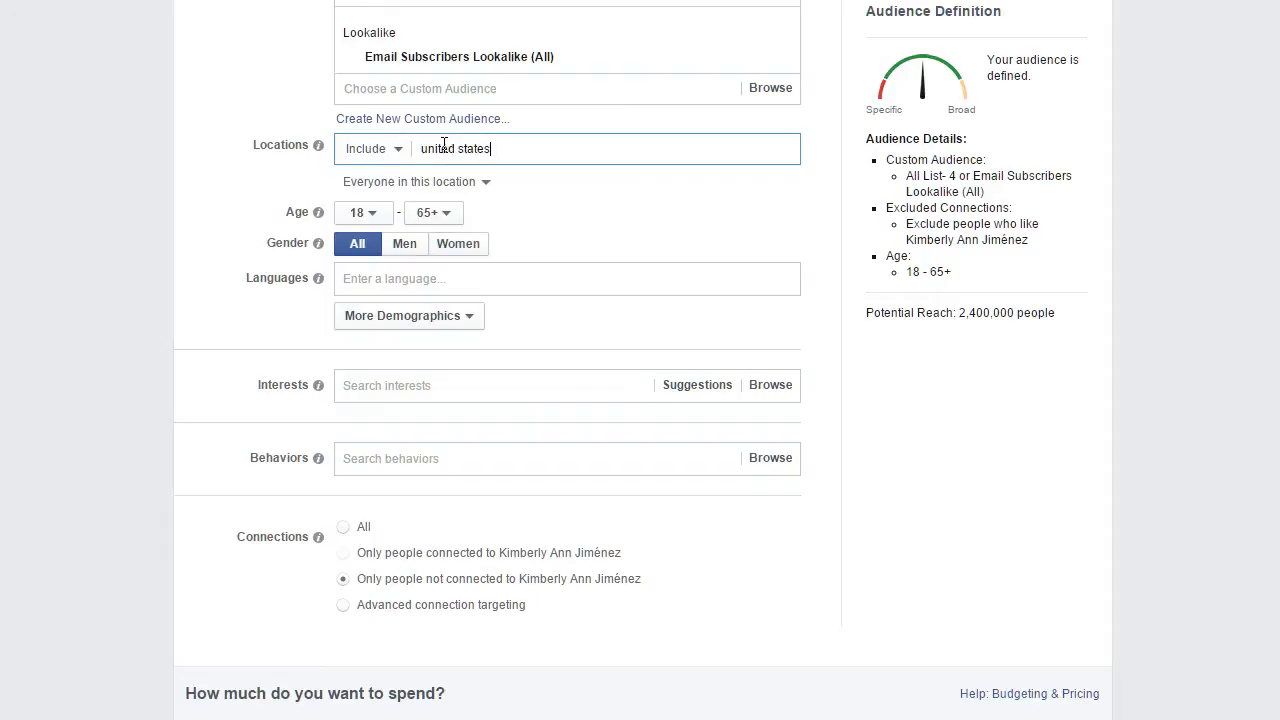
key("Return")
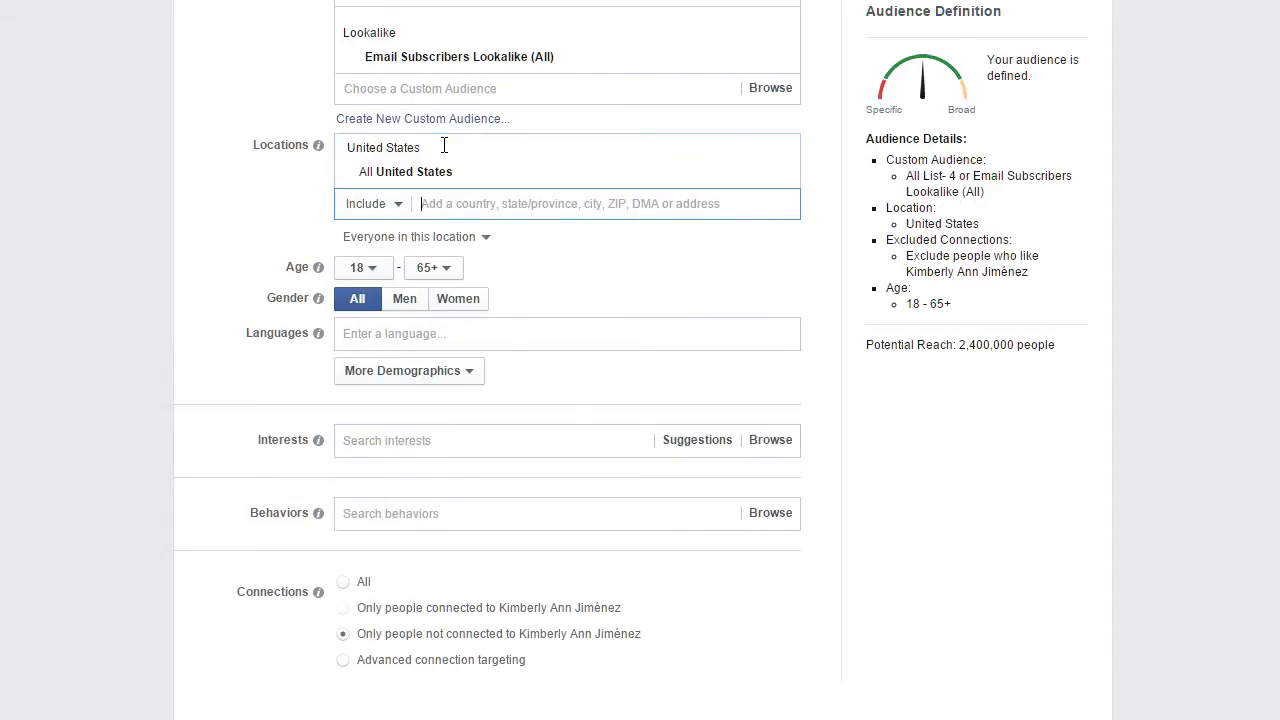
Add the countries Australia, Canada and United Kingdom to the audience locations.
type("aust")
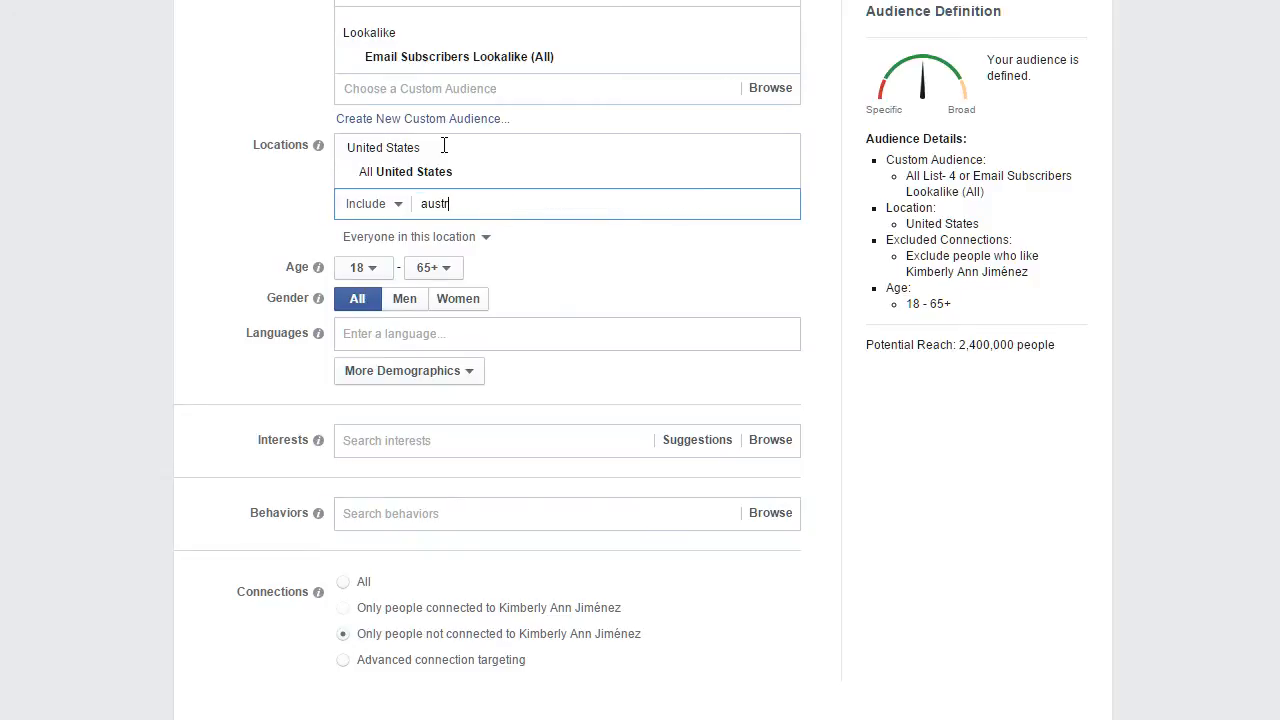
type("r")
key("Down")
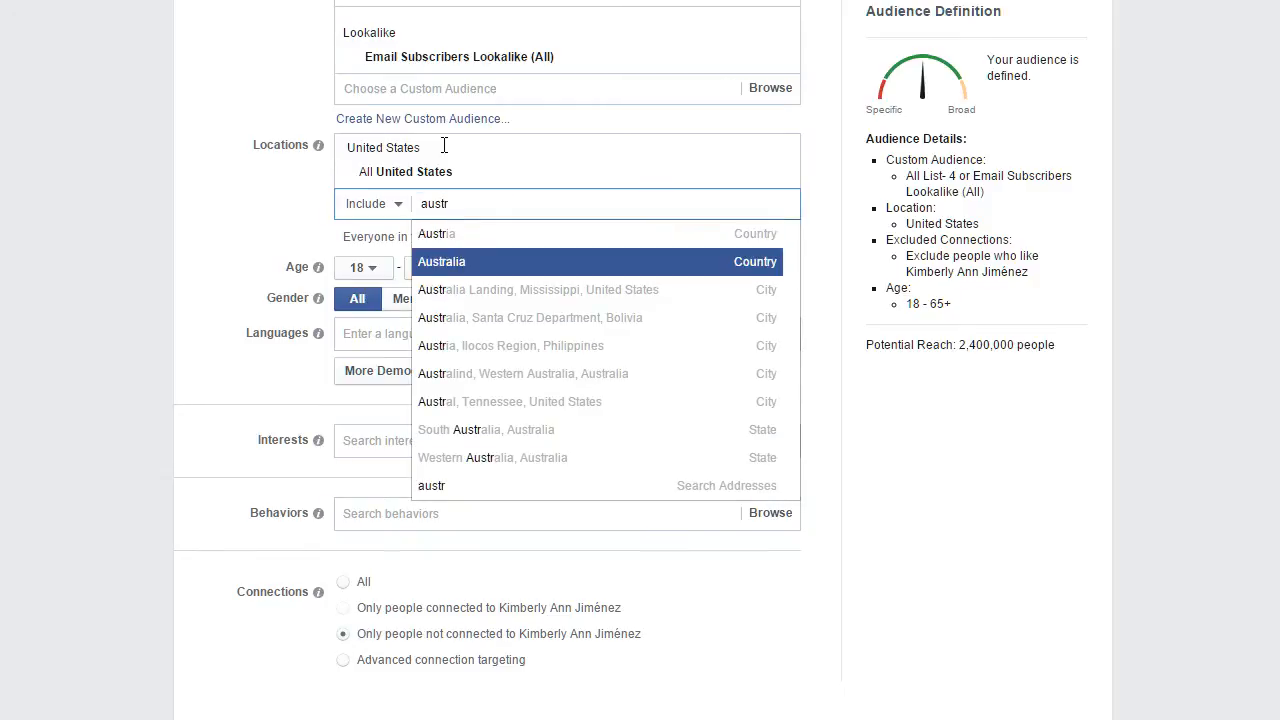
key("Return")
type("cabd")
key("BackSpace")
key("BackSpace")
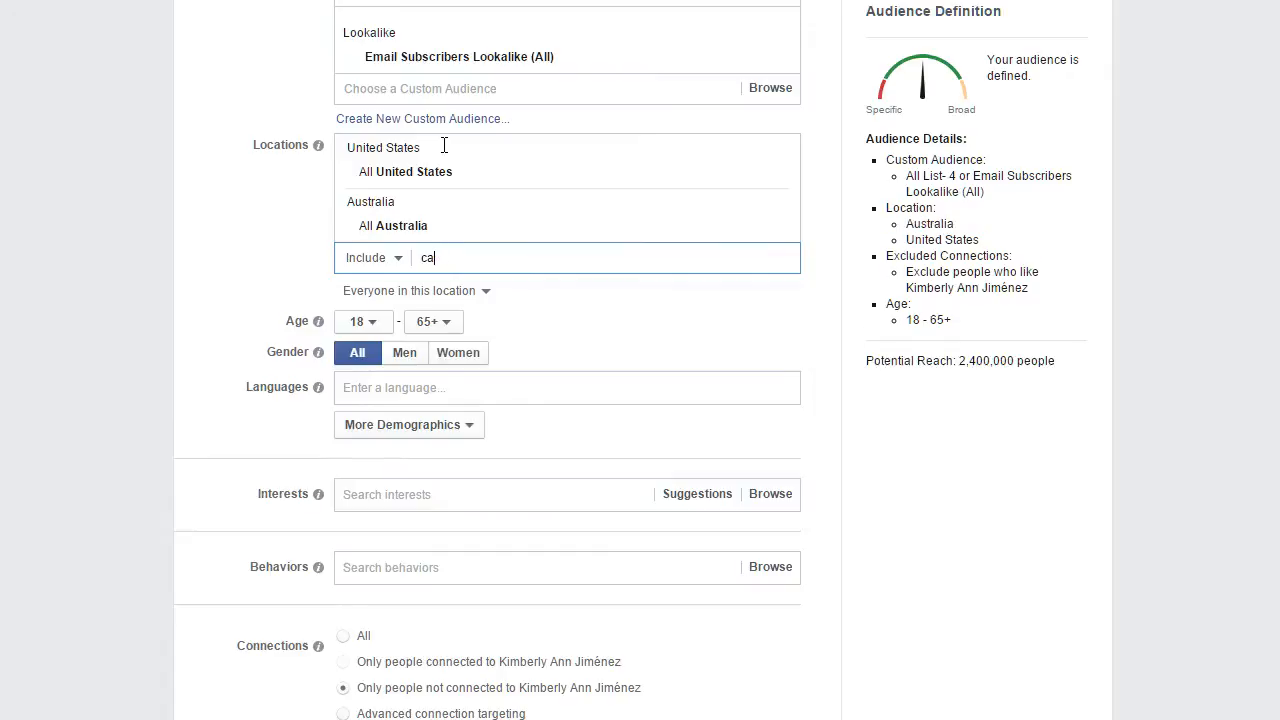
type("nada")
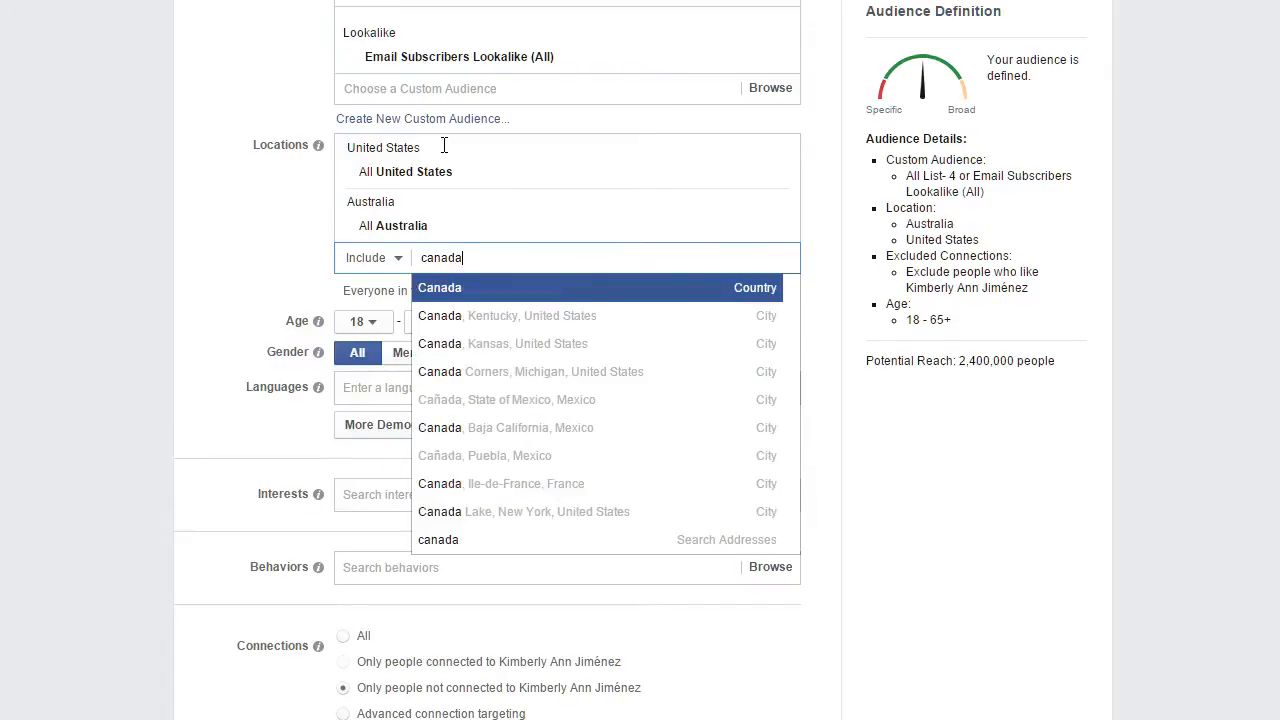
key("Return")
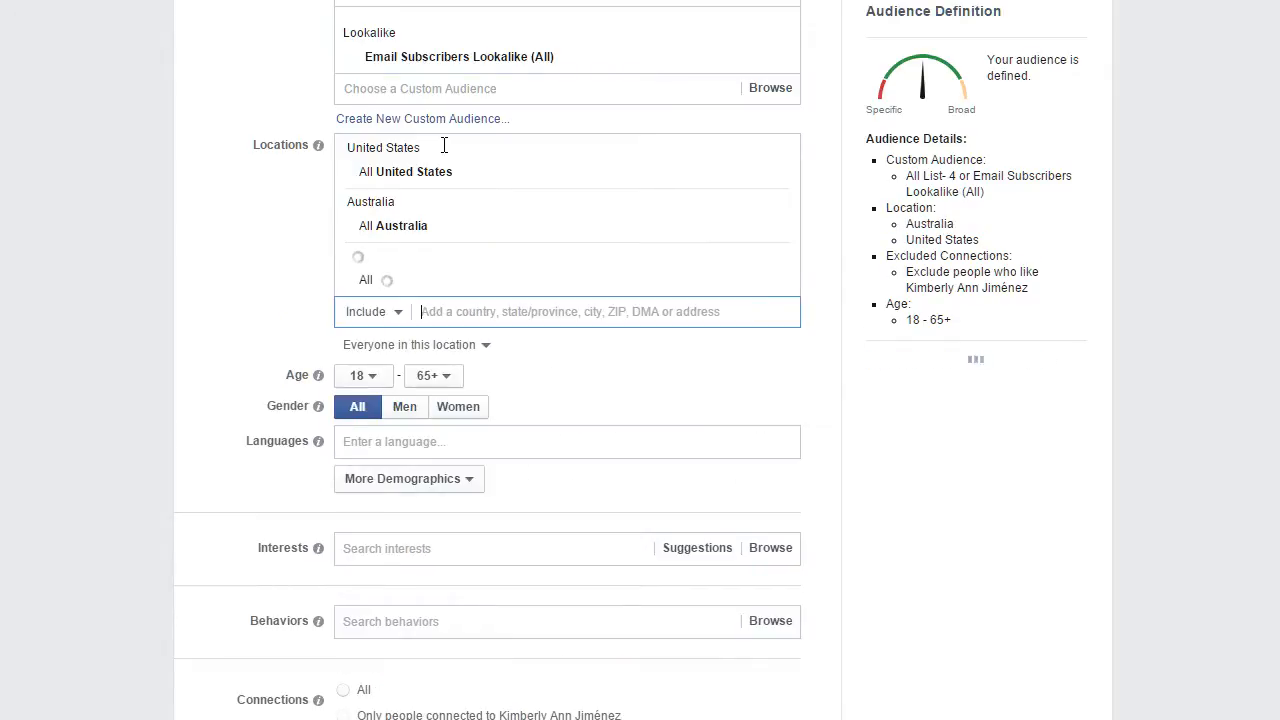
type("united kingdom")
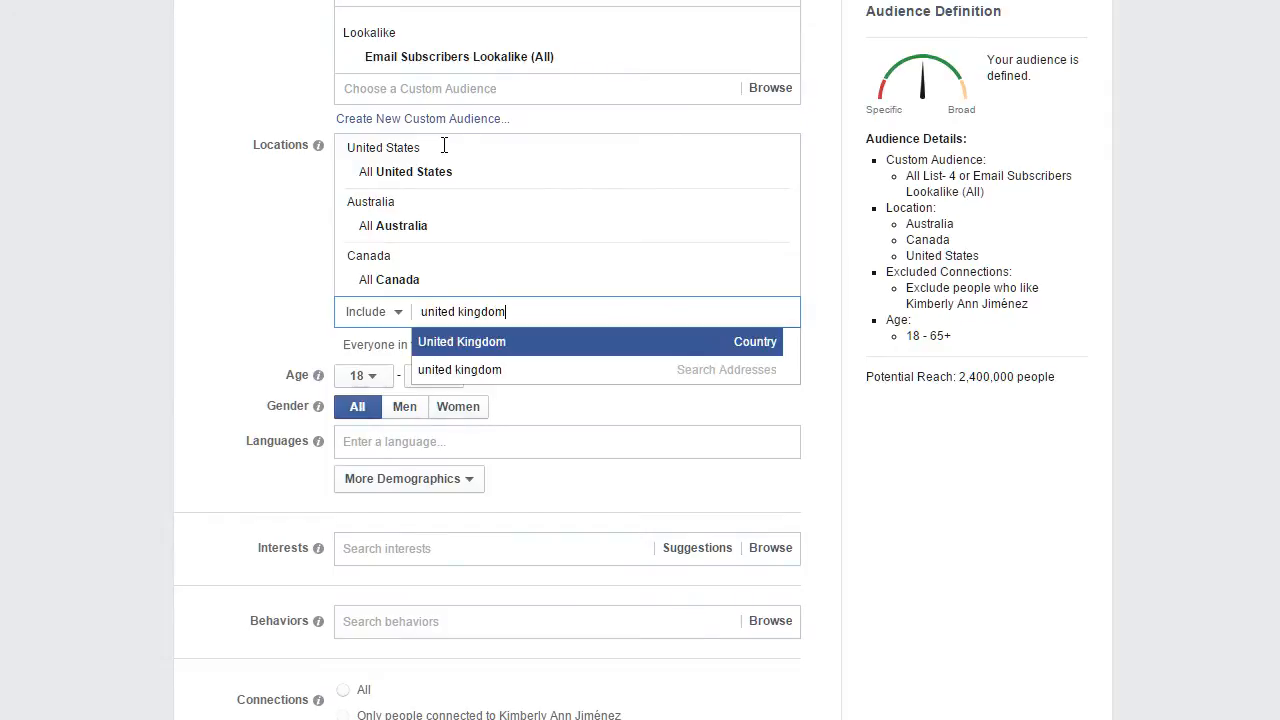
left_click(430, 338)
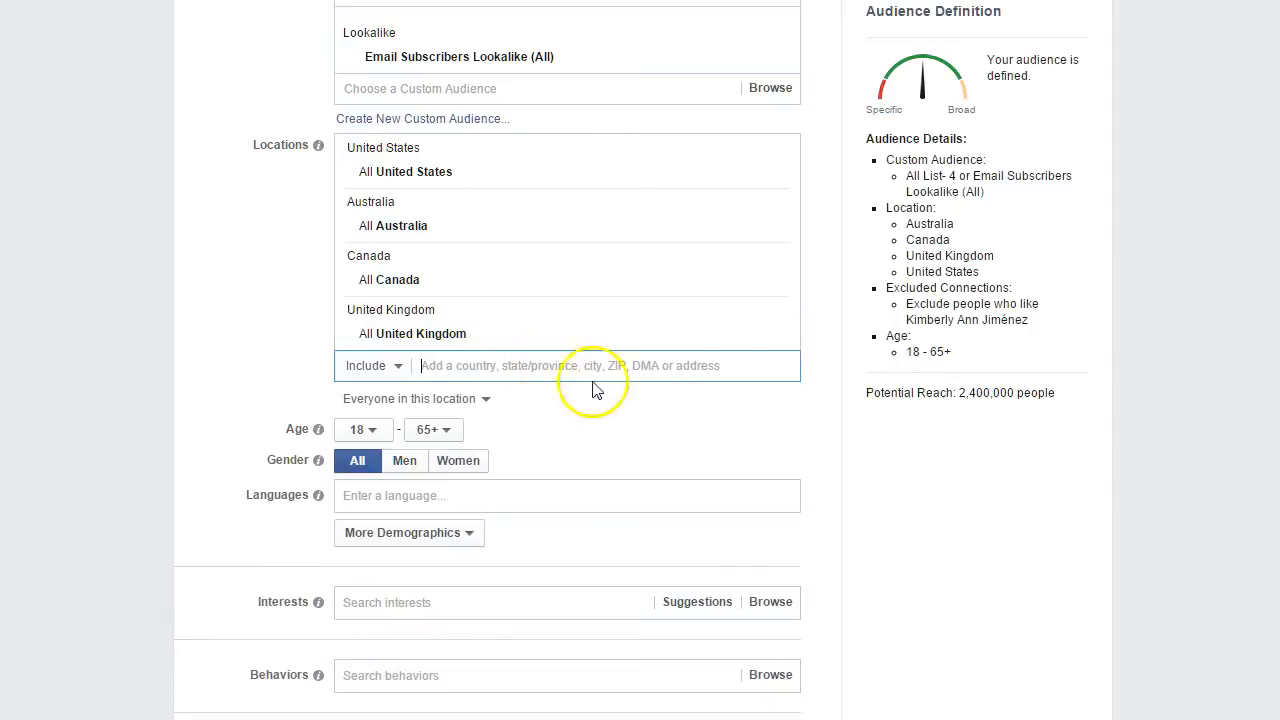
left_click_drag(959, 393, 1067, 393)
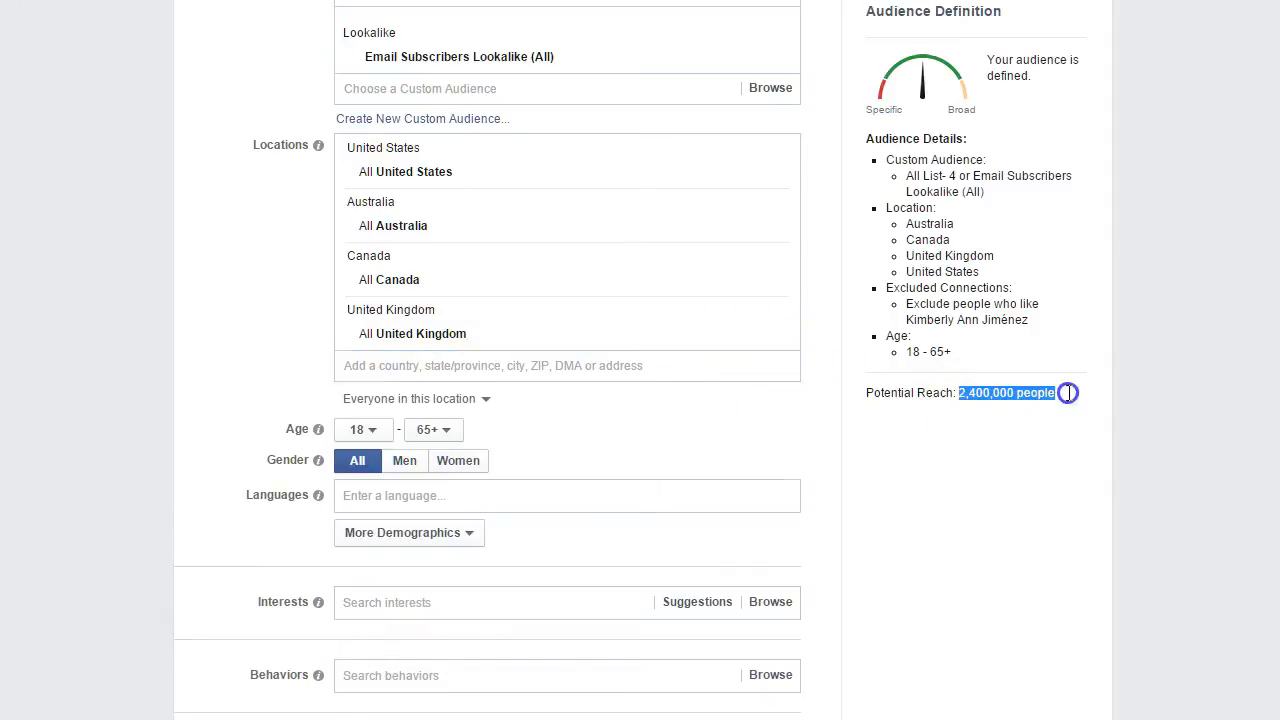
left_click(1067, 393)
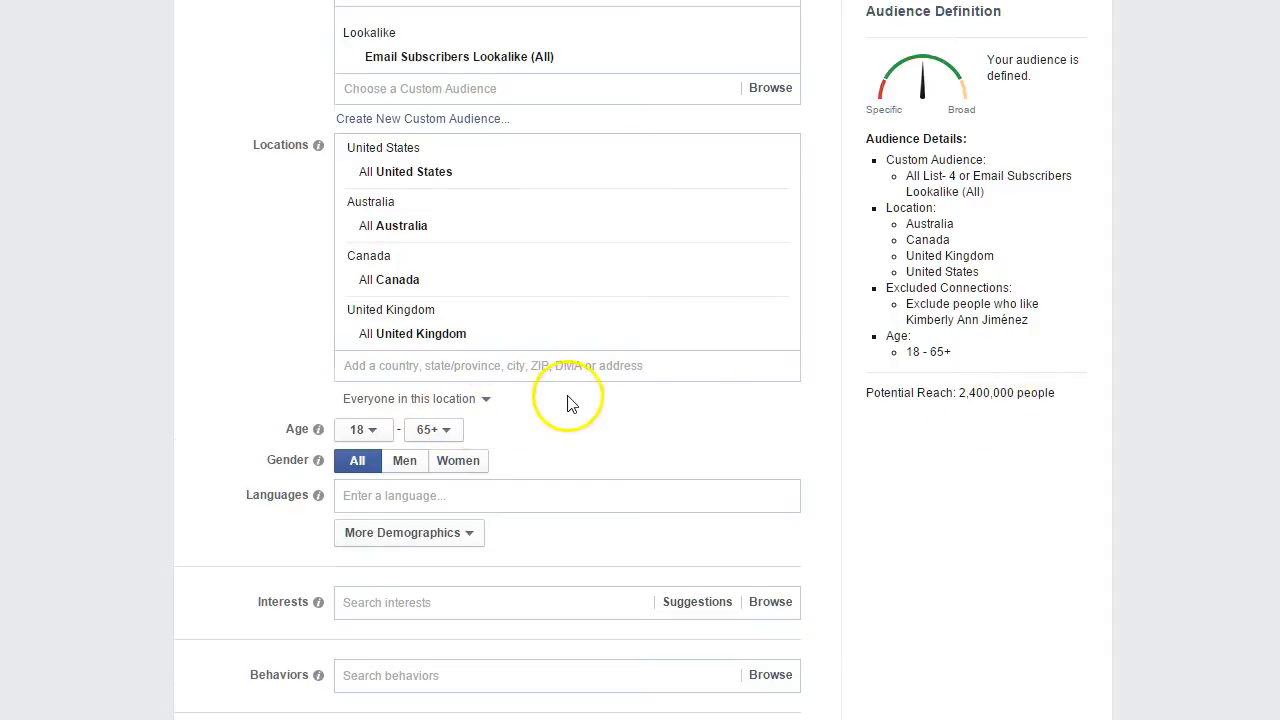
scroll(580, 400, "down", 2)
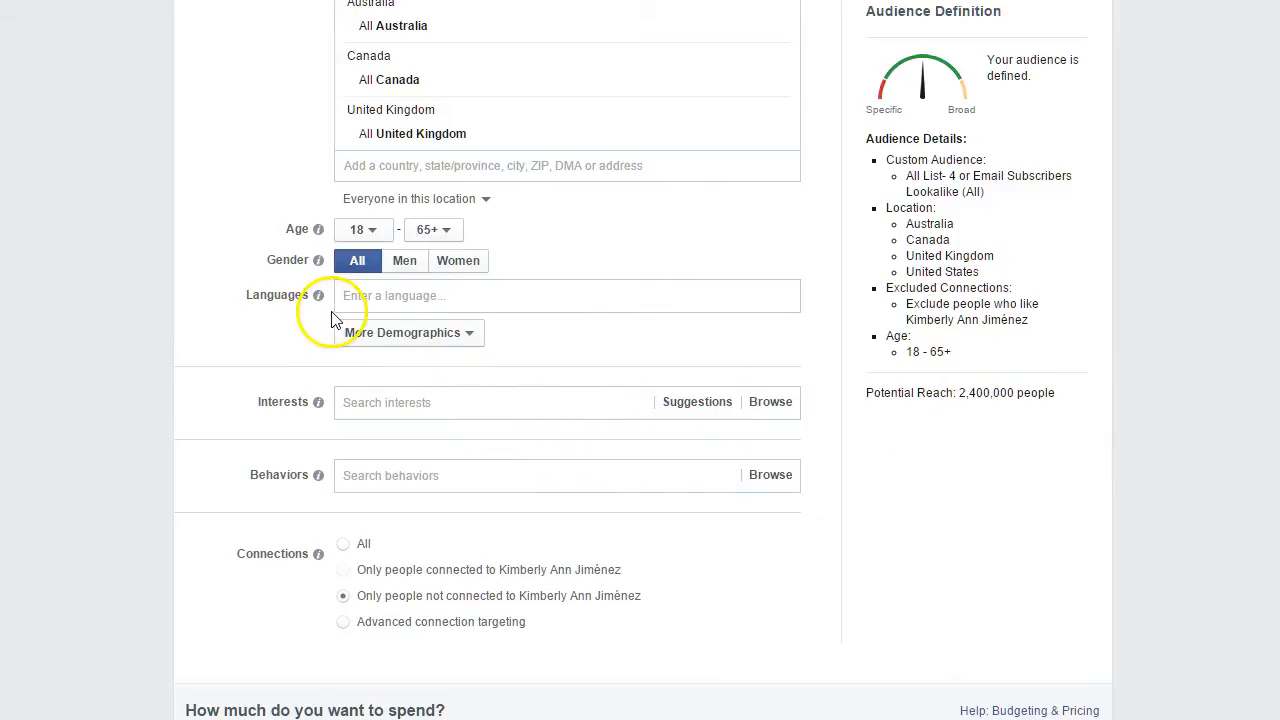
left_click(394, 403)
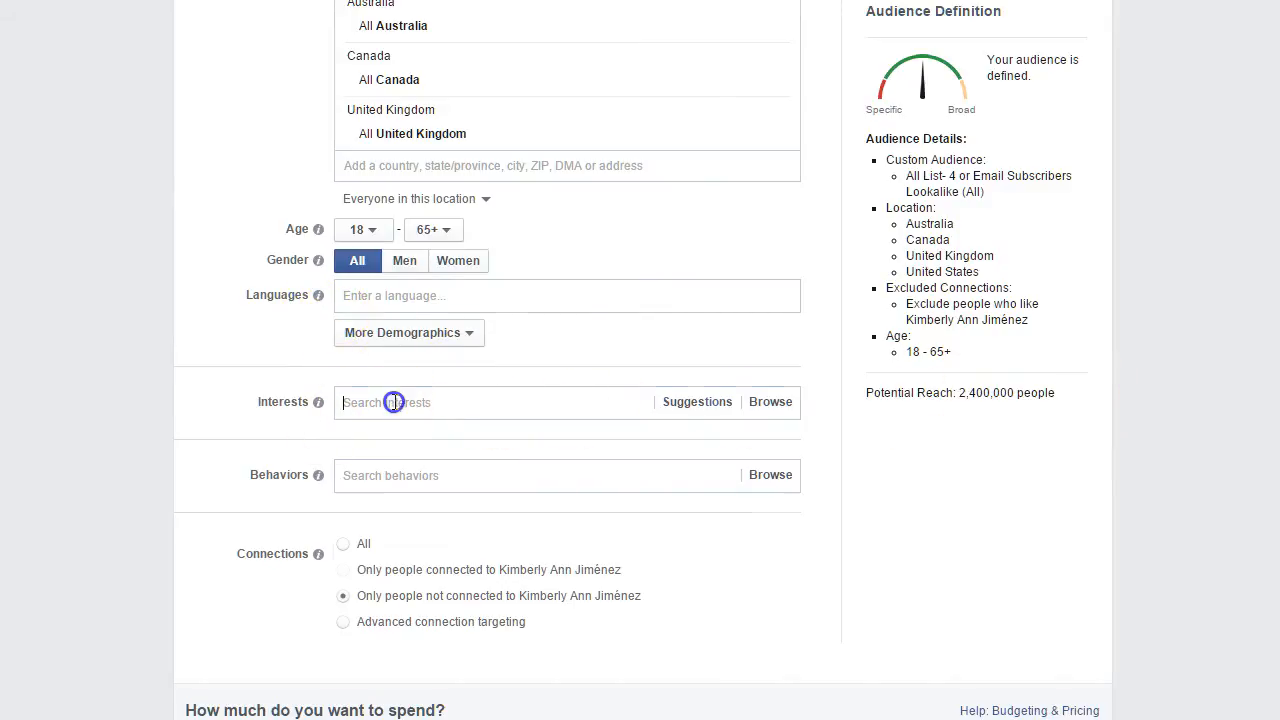
left_click(310, 355)
mouse_move(318, 296)
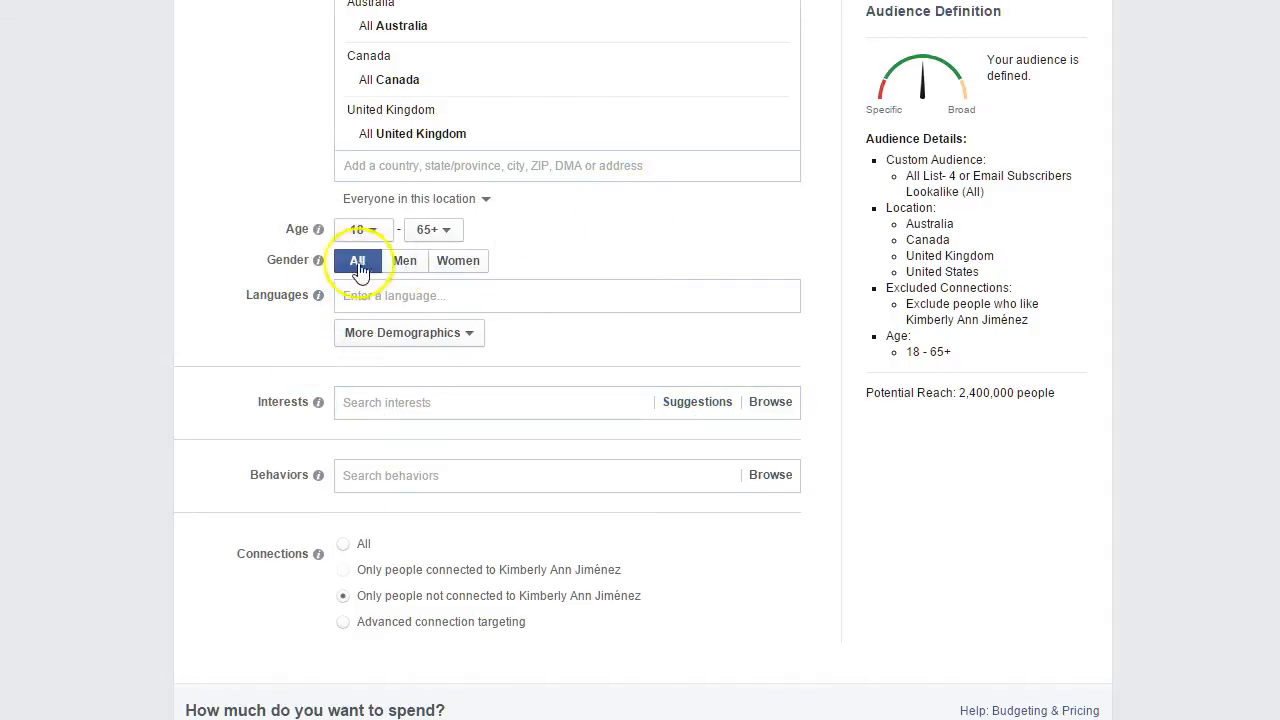
Add Education Level as an extra demographic, view its options, and remove it without choosing any.
left_click(427, 334)
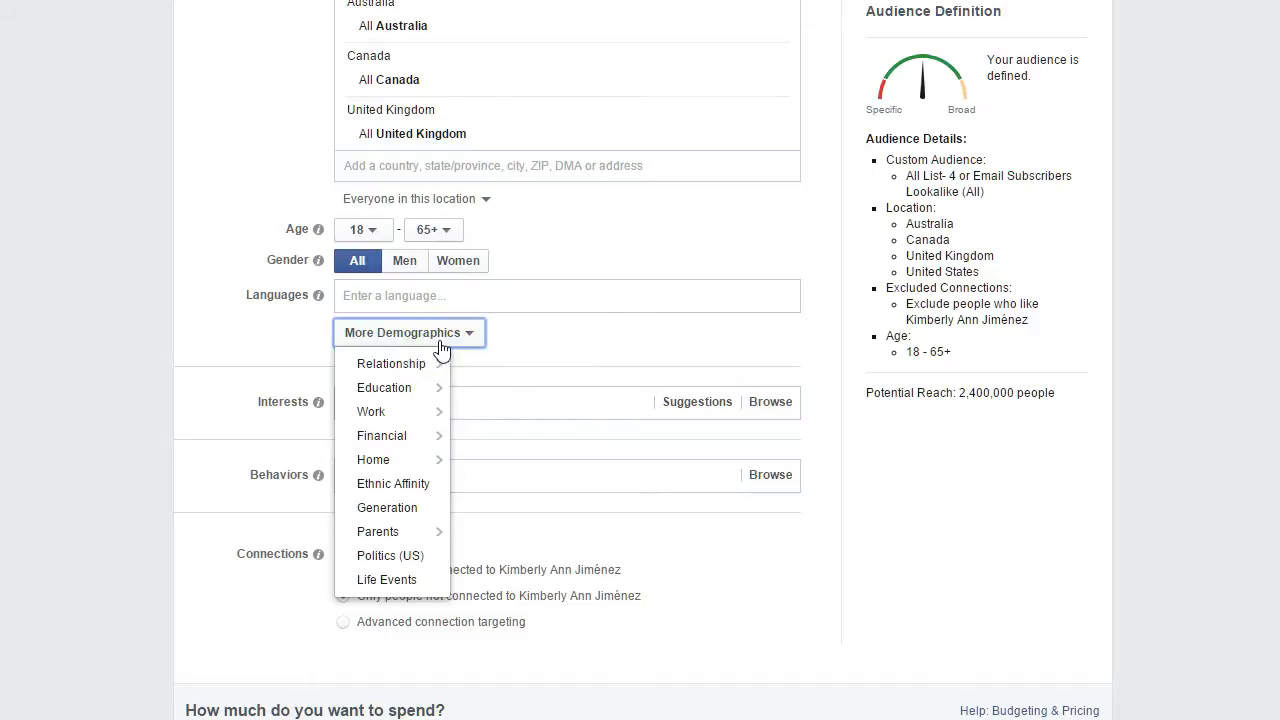
mouse_move(430, 390)
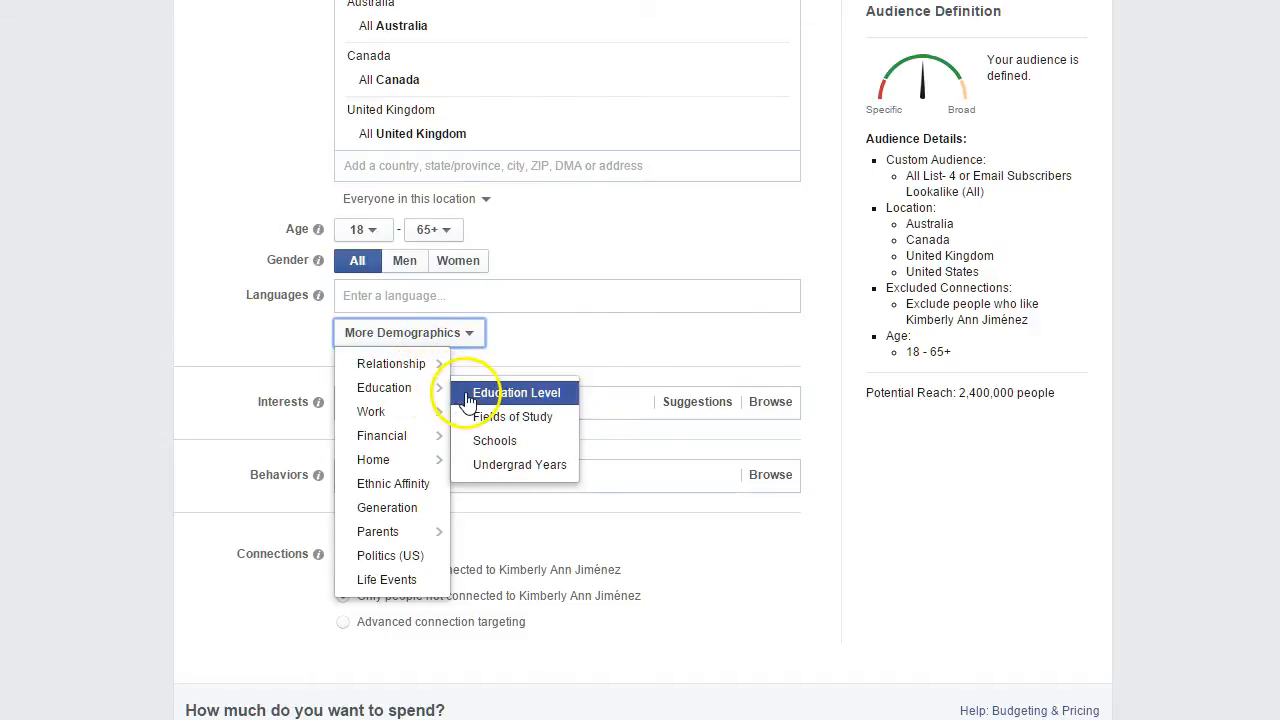
left_click(466, 393)
scroll(490, 365, "down", 3)
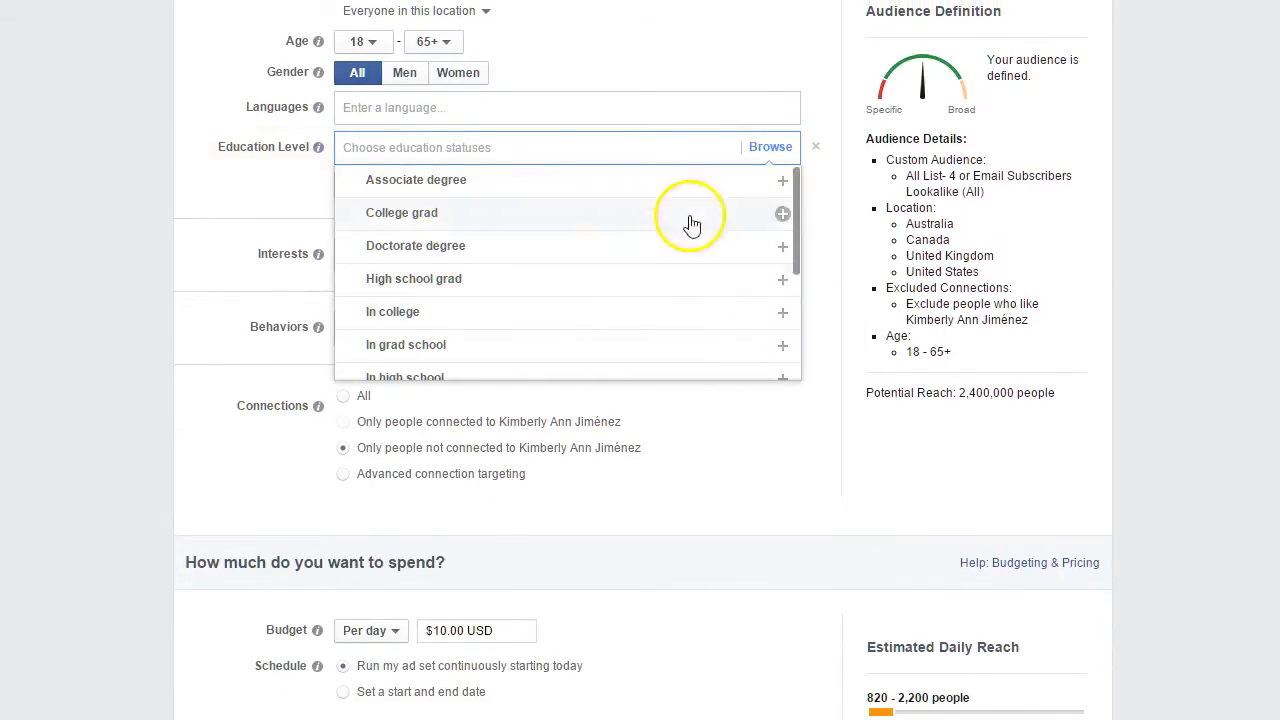
left_click(293, 184)
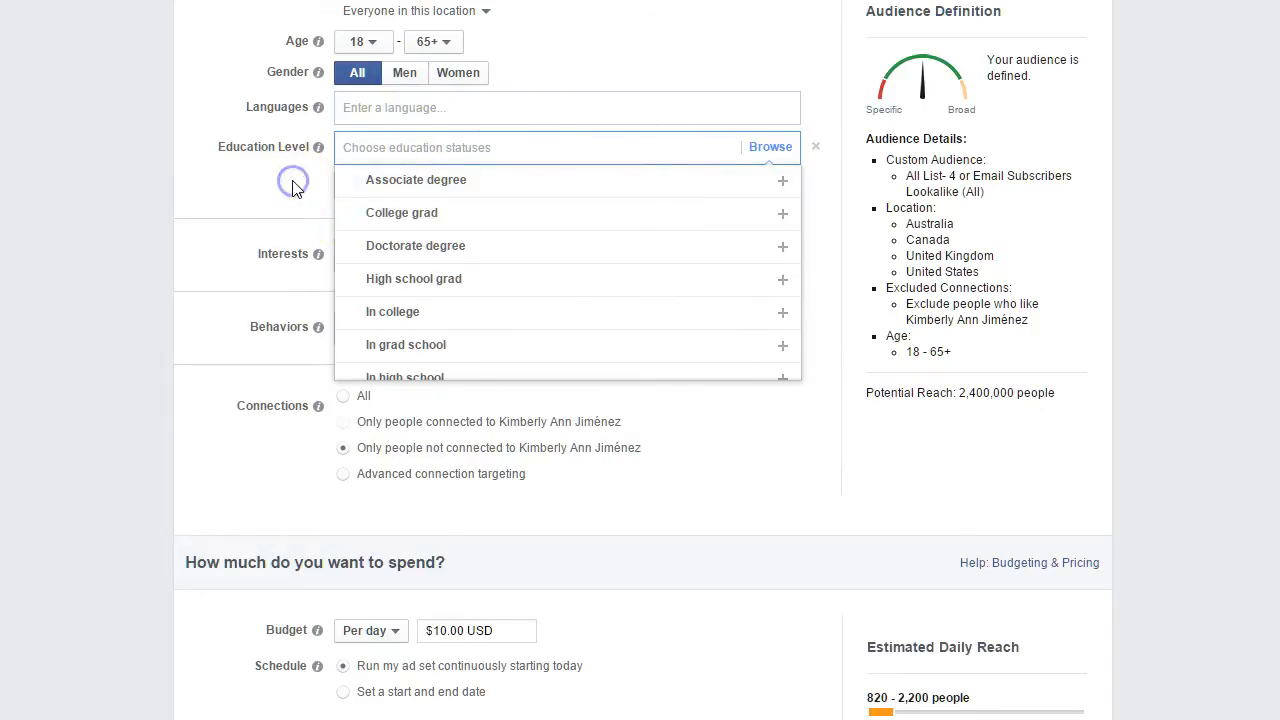
left_click(815, 146)
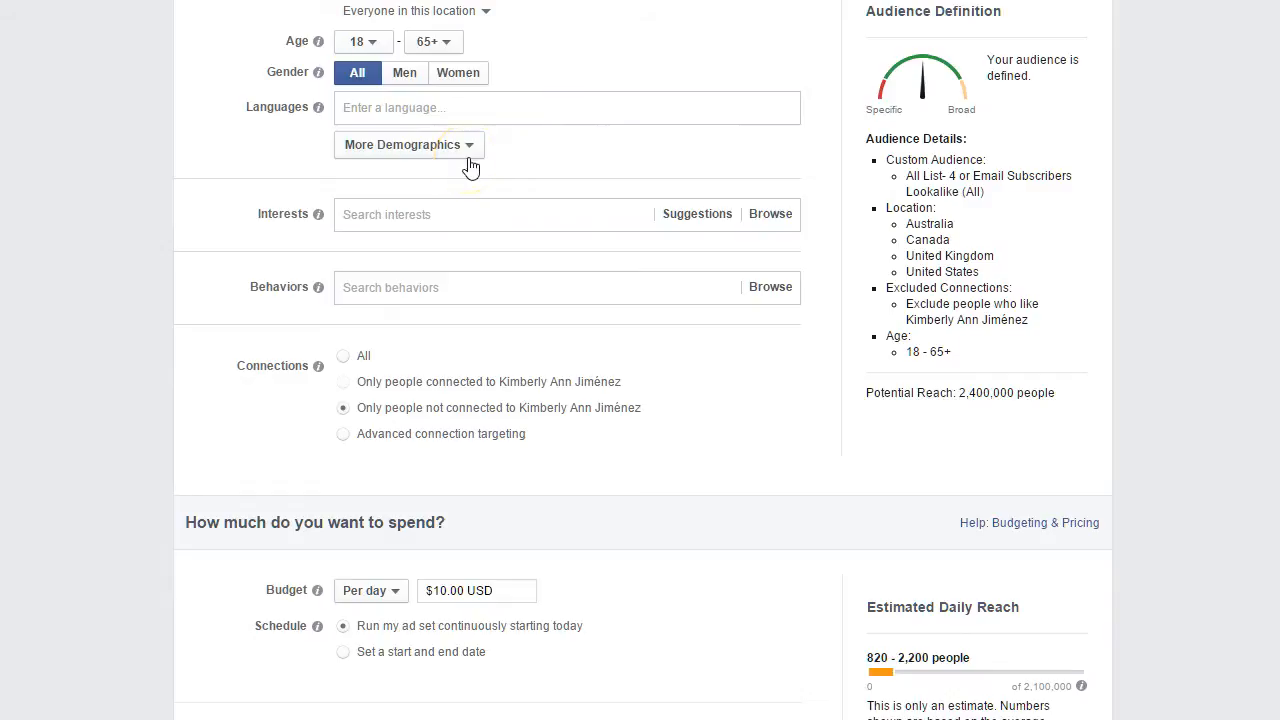
left_click(412, 120)
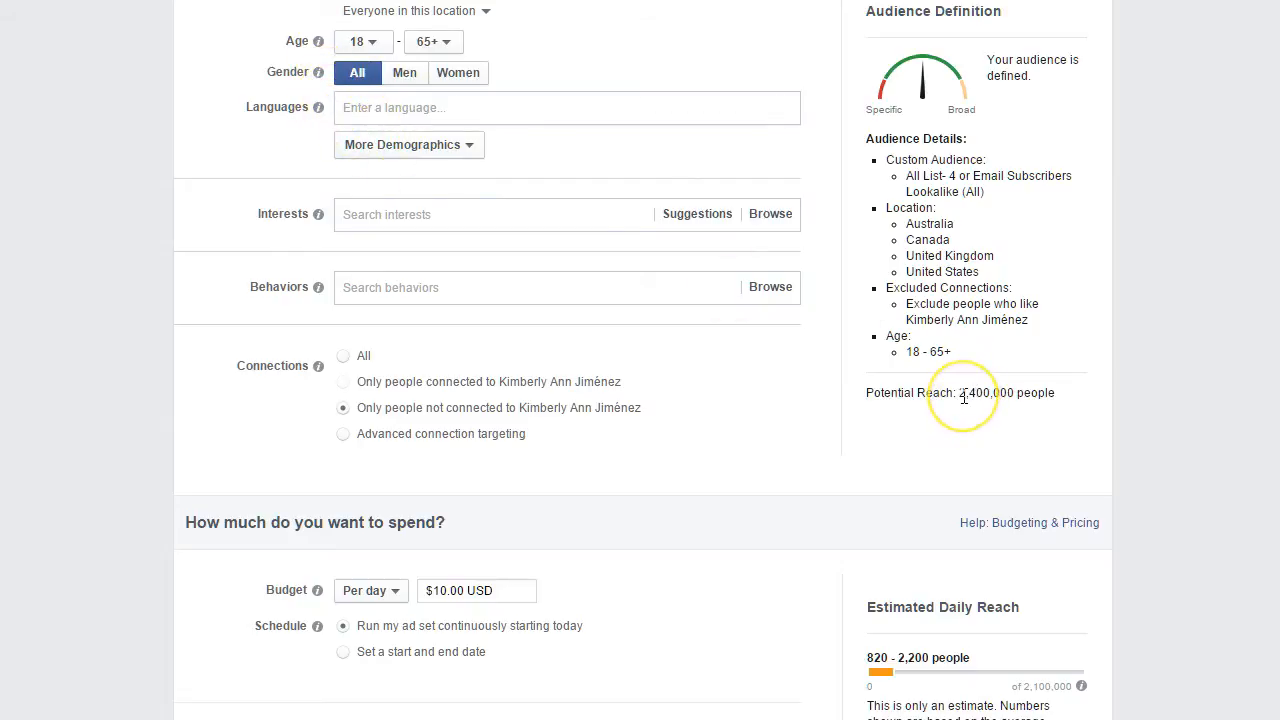
left_click_drag(960, 393, 1106, 391)
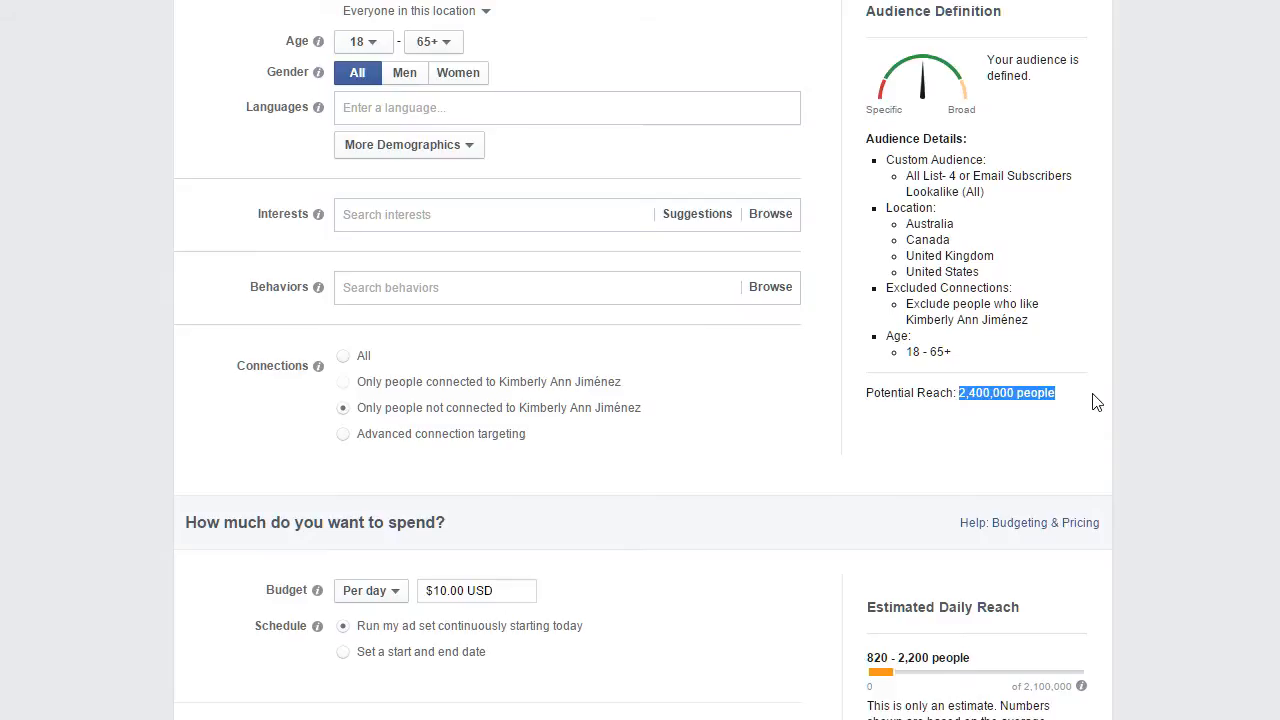
scroll(629, 446, "down", 1)
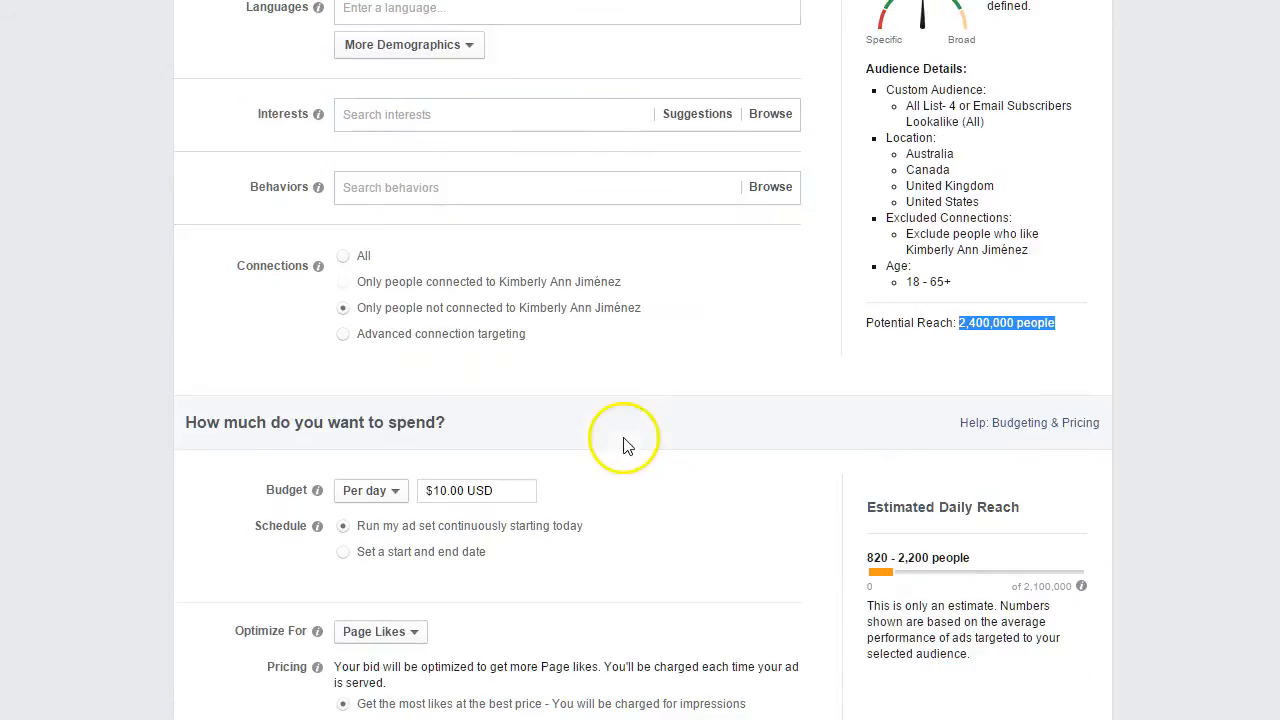
scroll(620, 380, "down", 1)
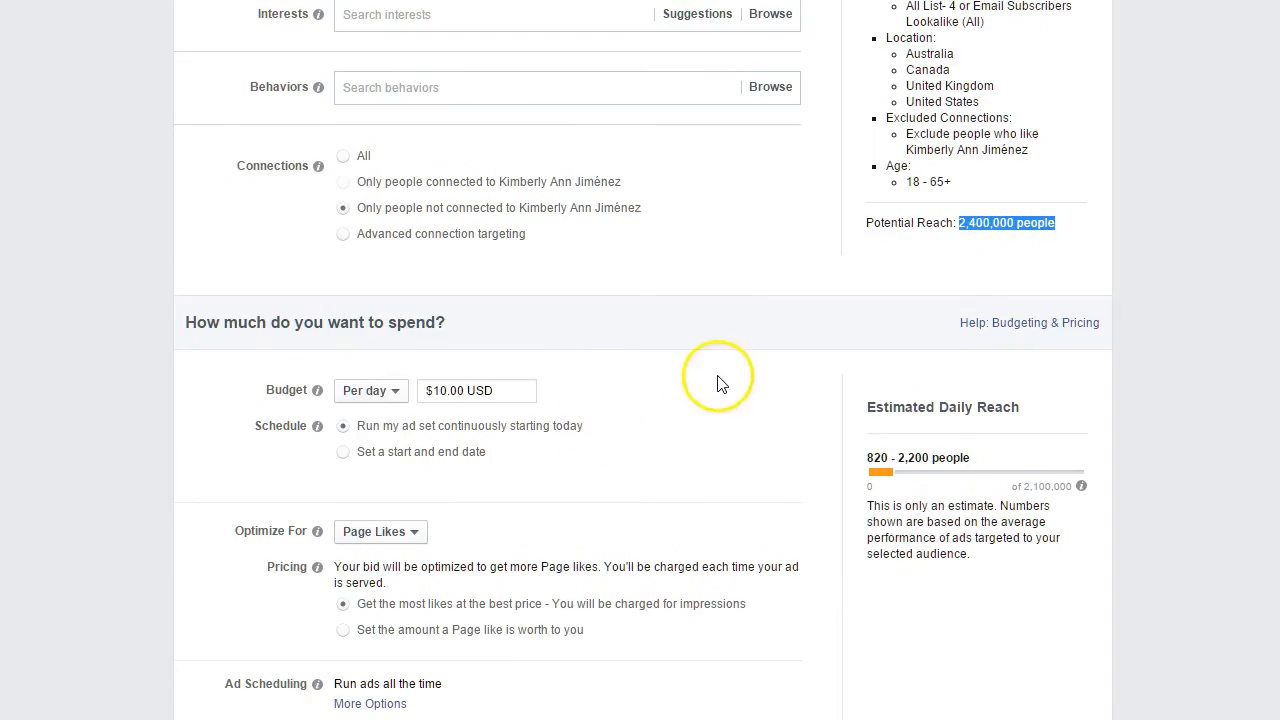
Add Small business and the suggested Social media marketing to the audience's interests.
scroll(600, 330, "up", 3)
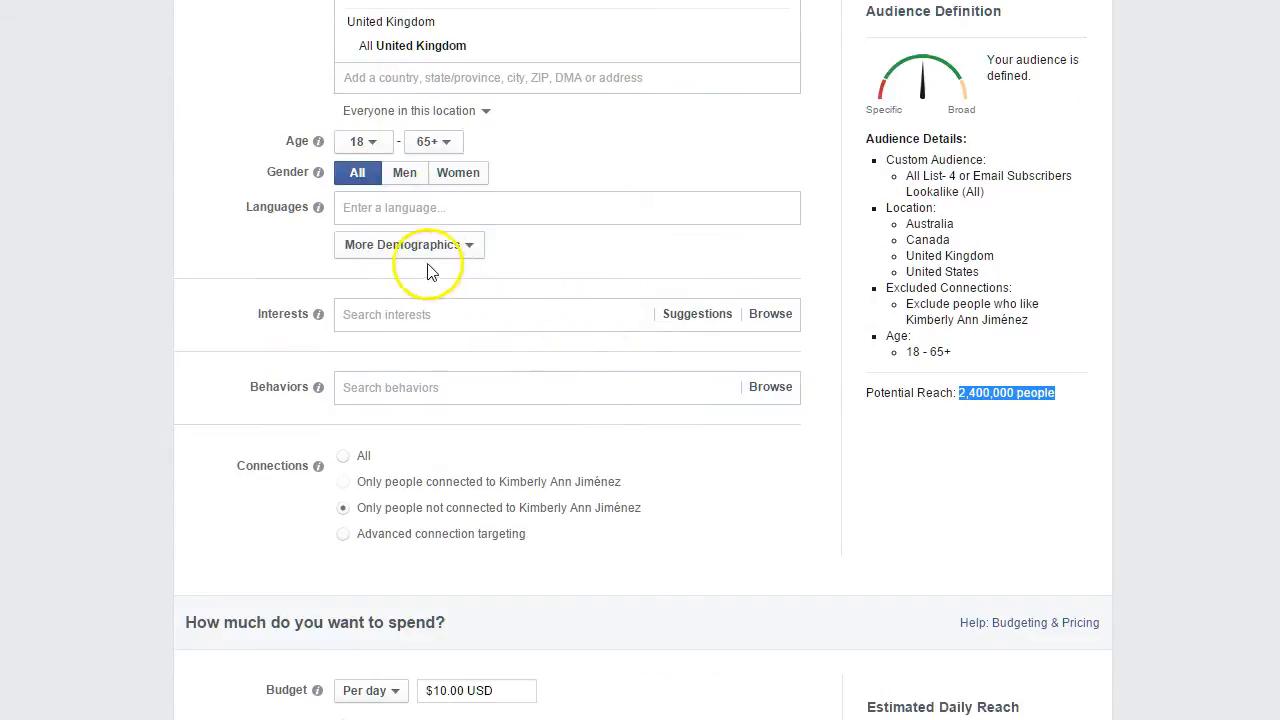
left_click(381, 318)
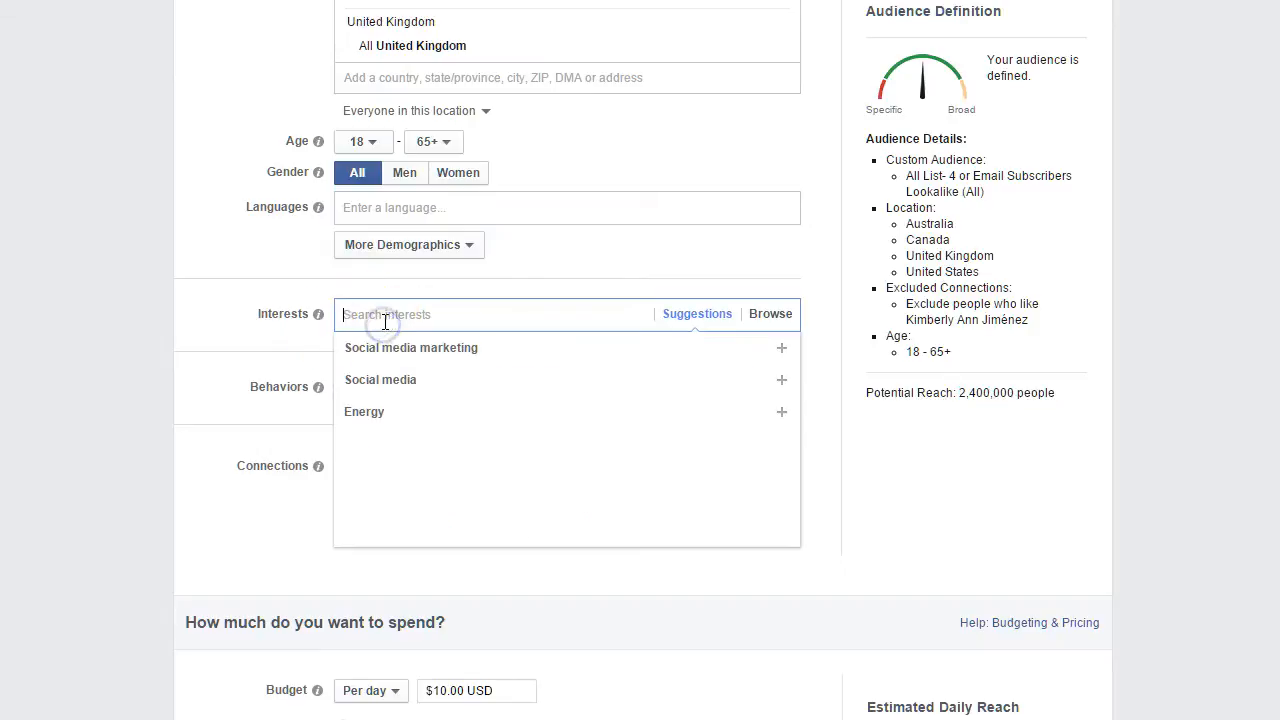
type("business")
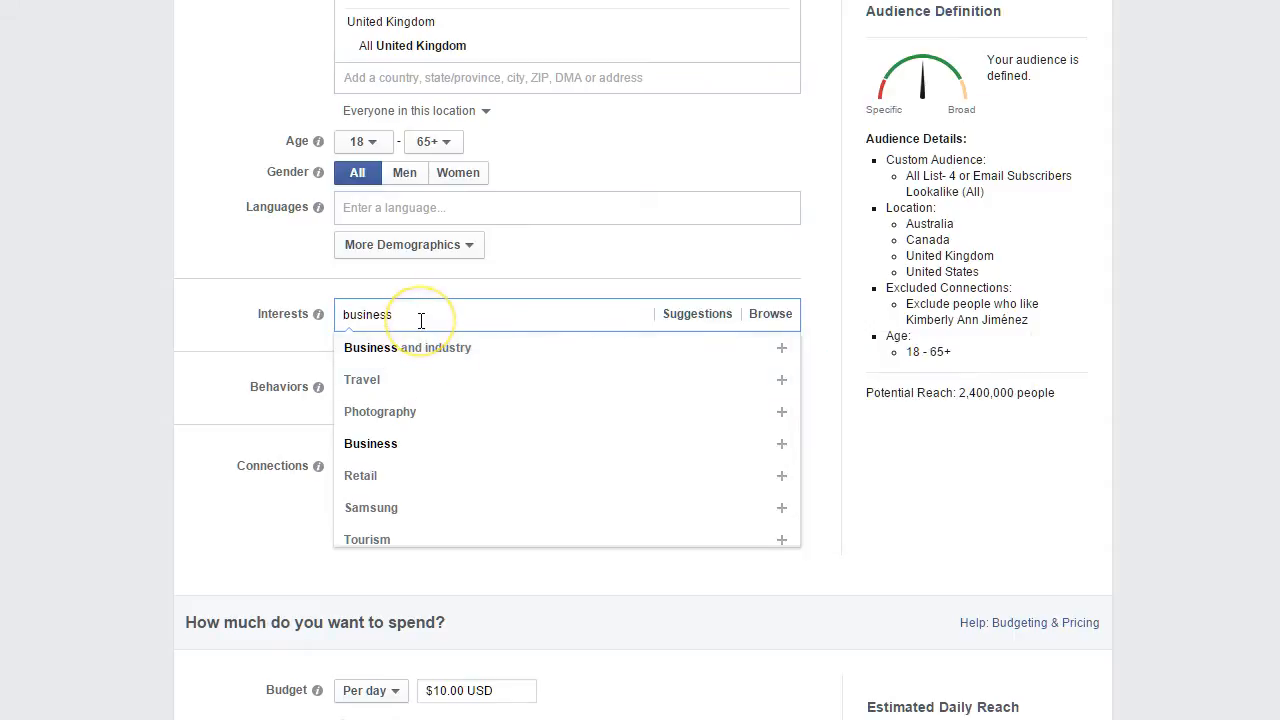
type("small")
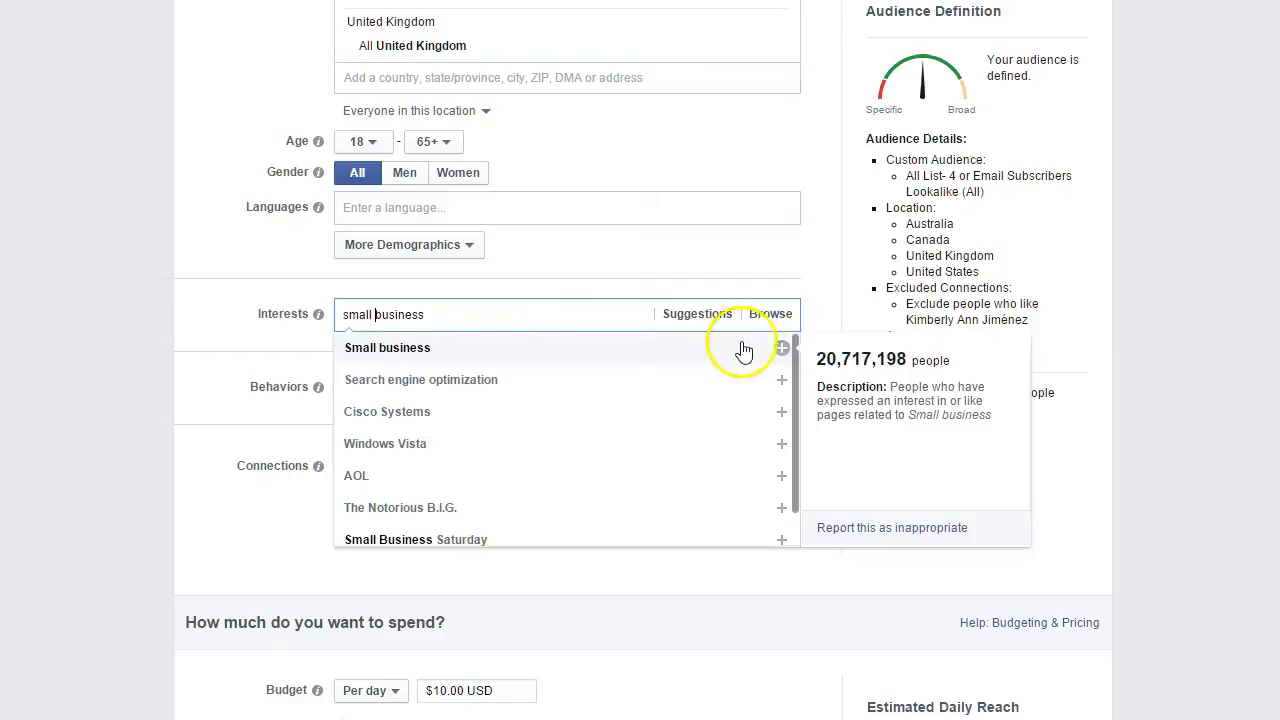
left_click(781, 347)
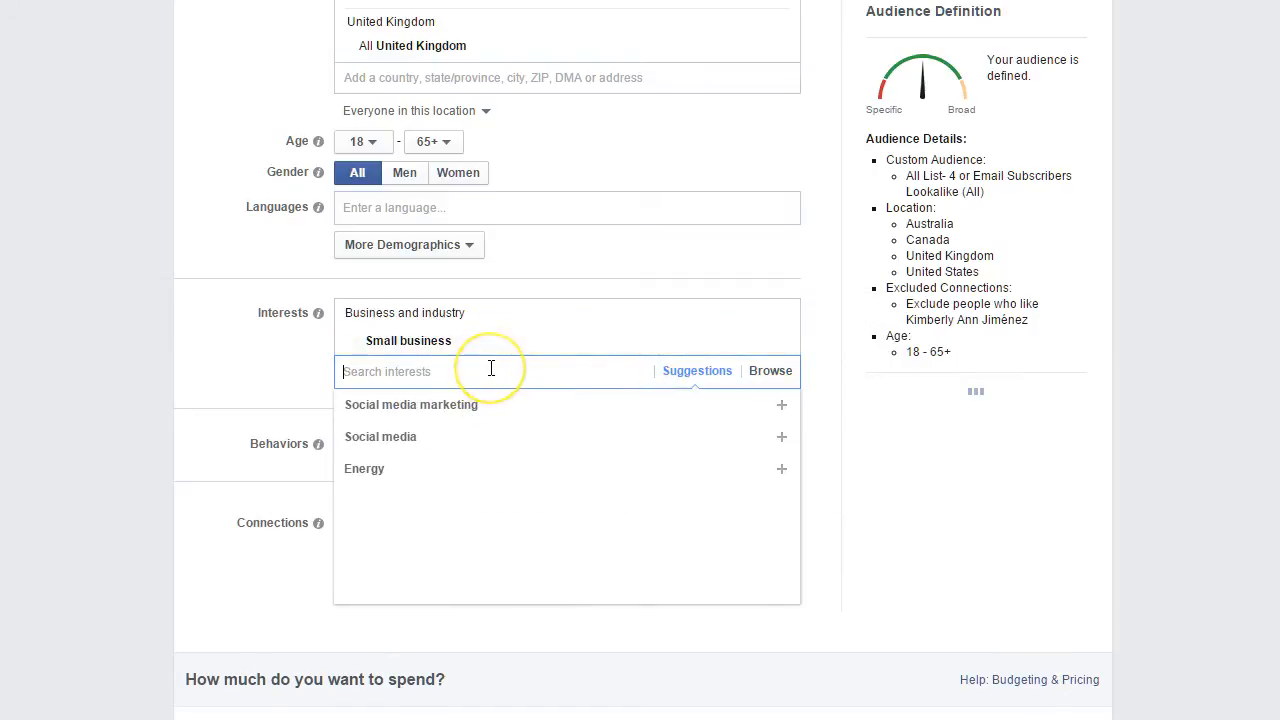
left_click(780, 405)
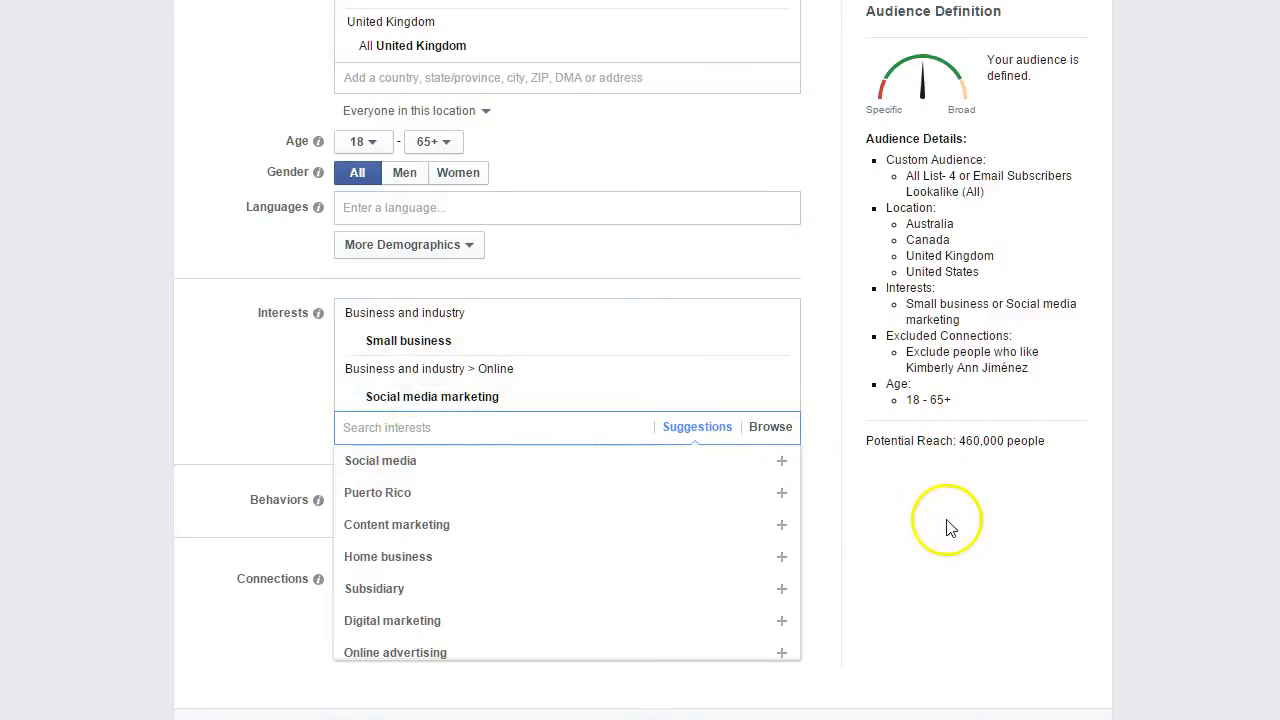
left_click(950, 528)
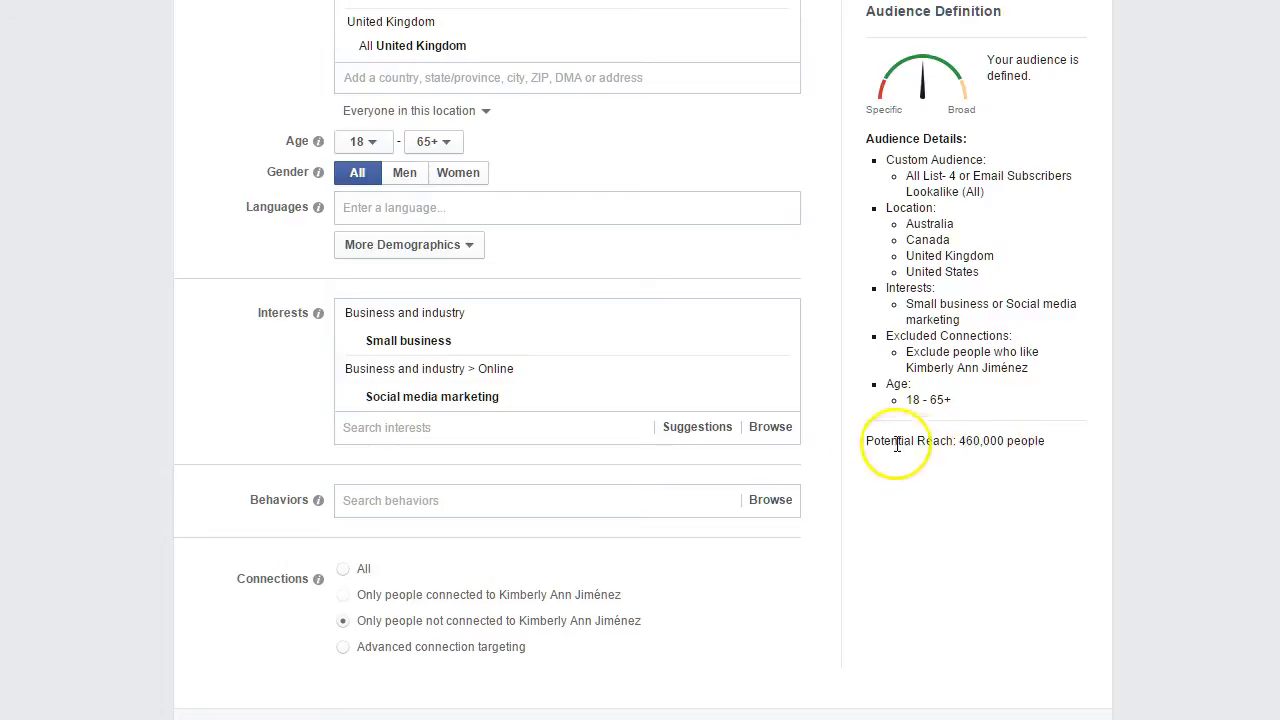
Browse the available behavior targeting categories without choosing one, and check the audience's potential reach.
scroll(380, 400, "down", 1)
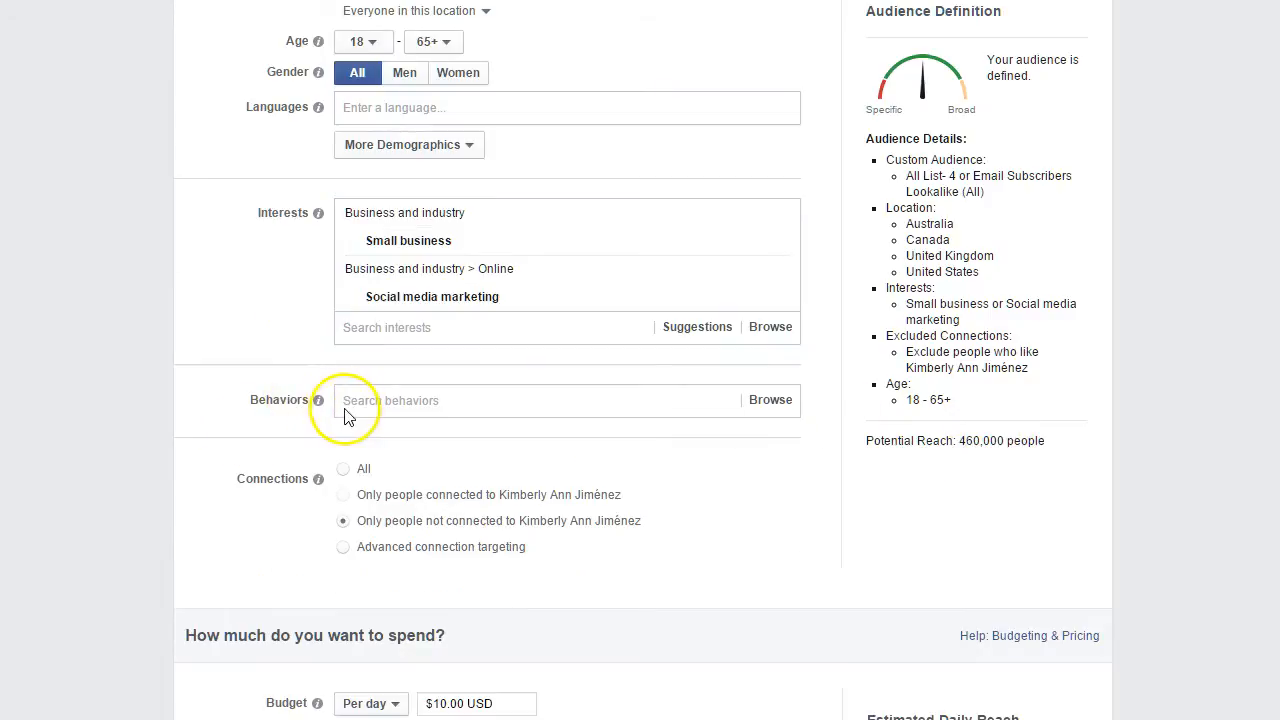
left_click(350, 399)
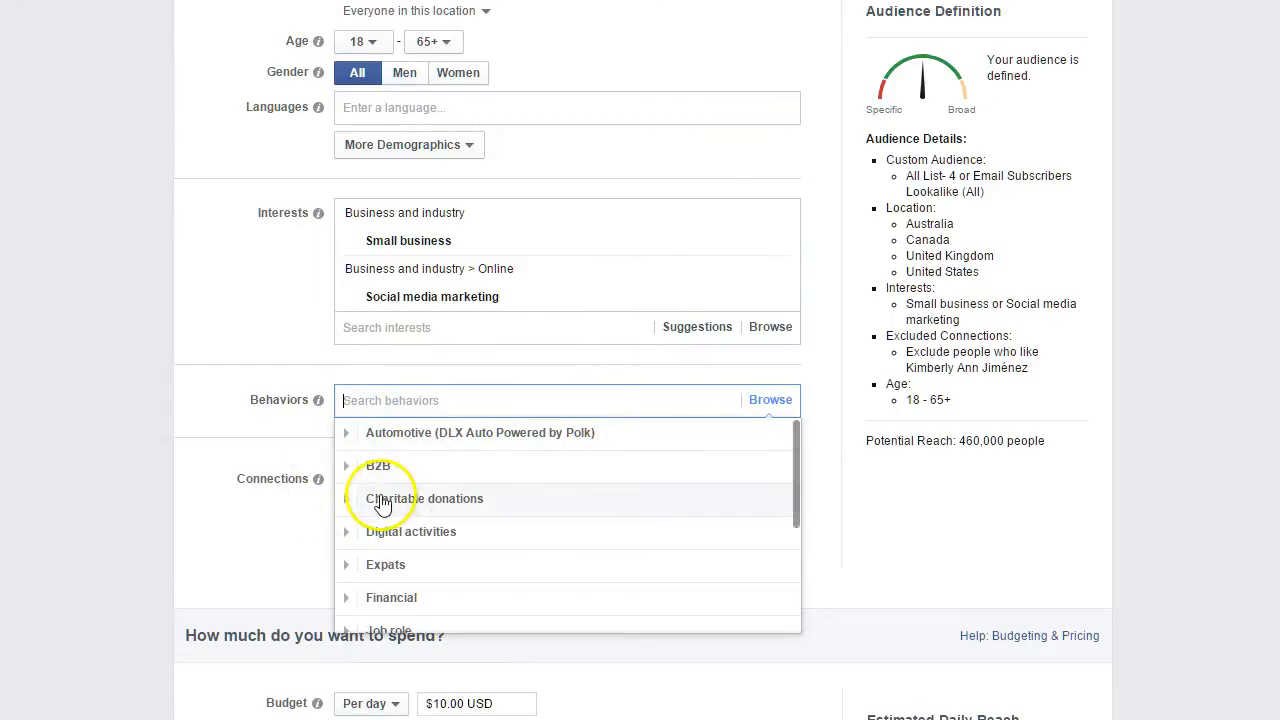
scroll(421, 503, "down", 1)
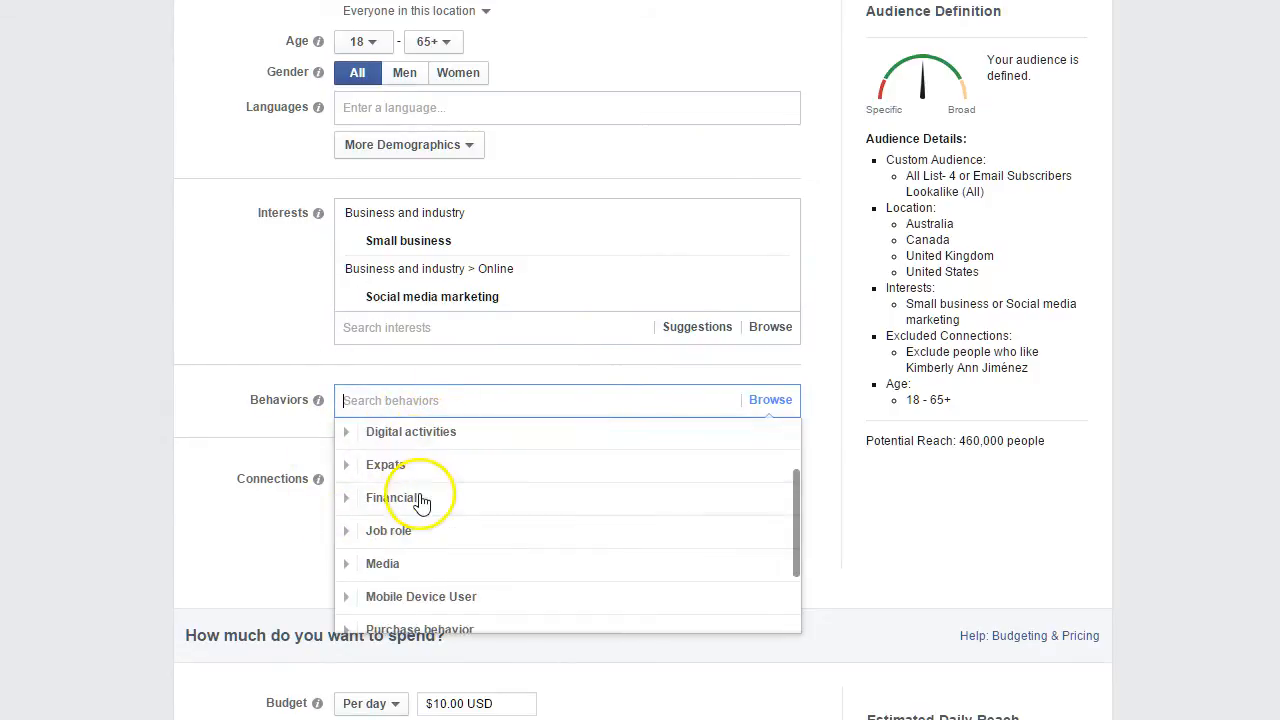
scroll(440, 497, "down", 2)
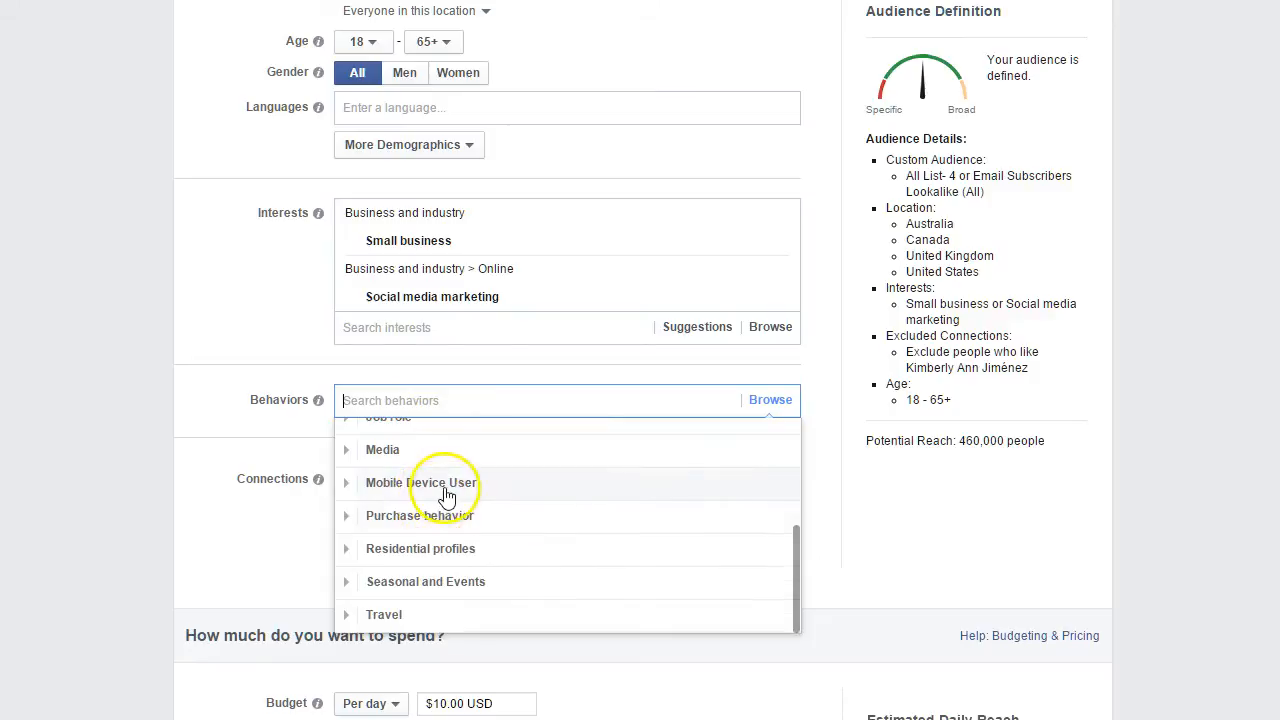
scroll(447, 495, "up", 3)
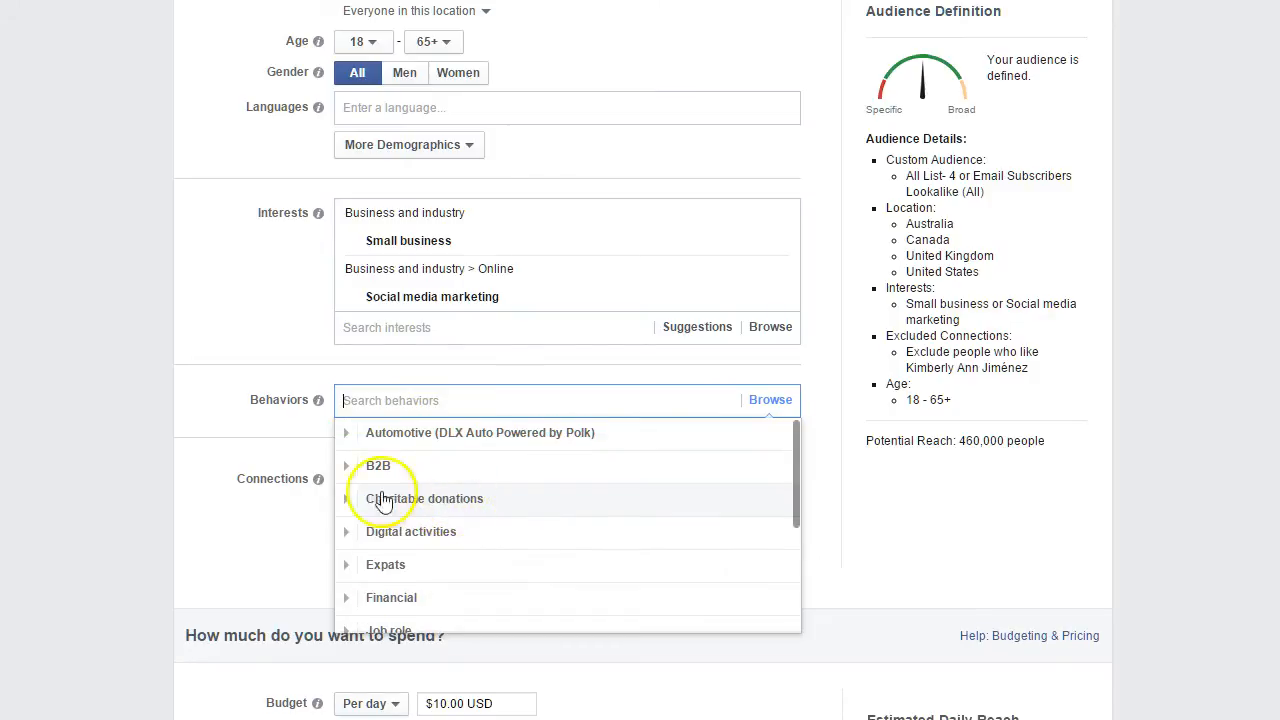
left_click(239, 355)
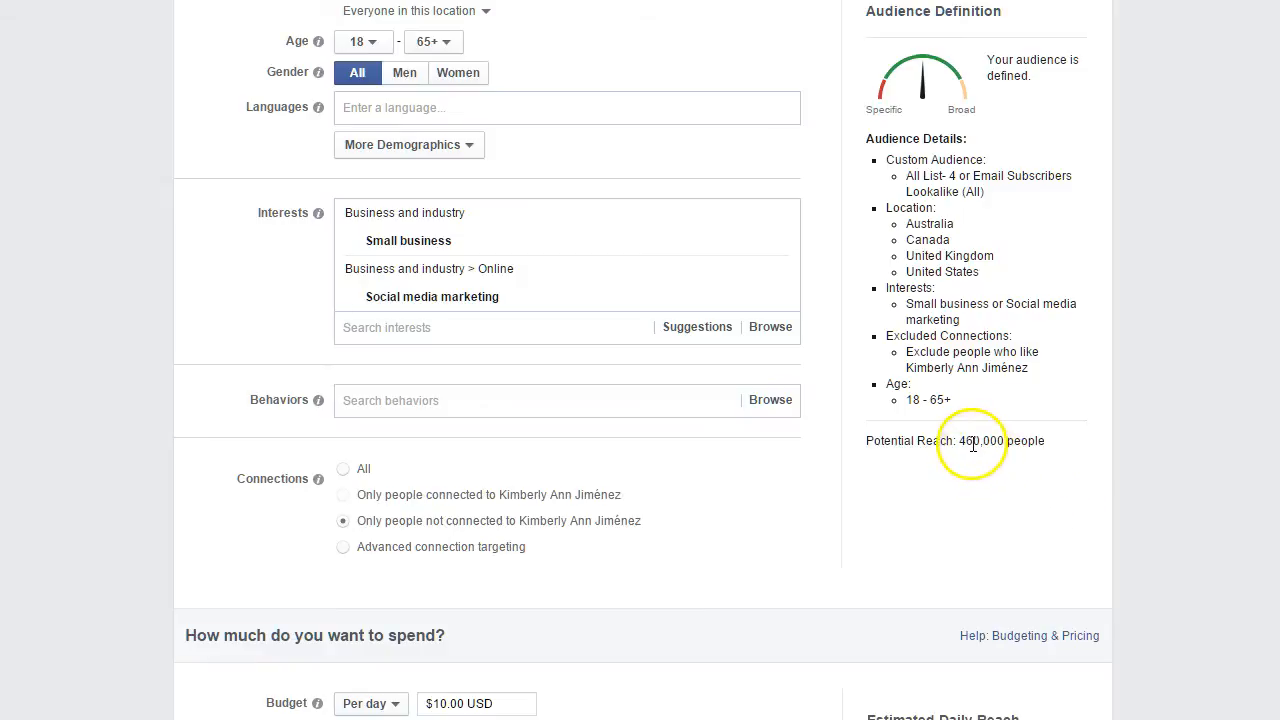
left_click_drag(966, 441, 999, 441)
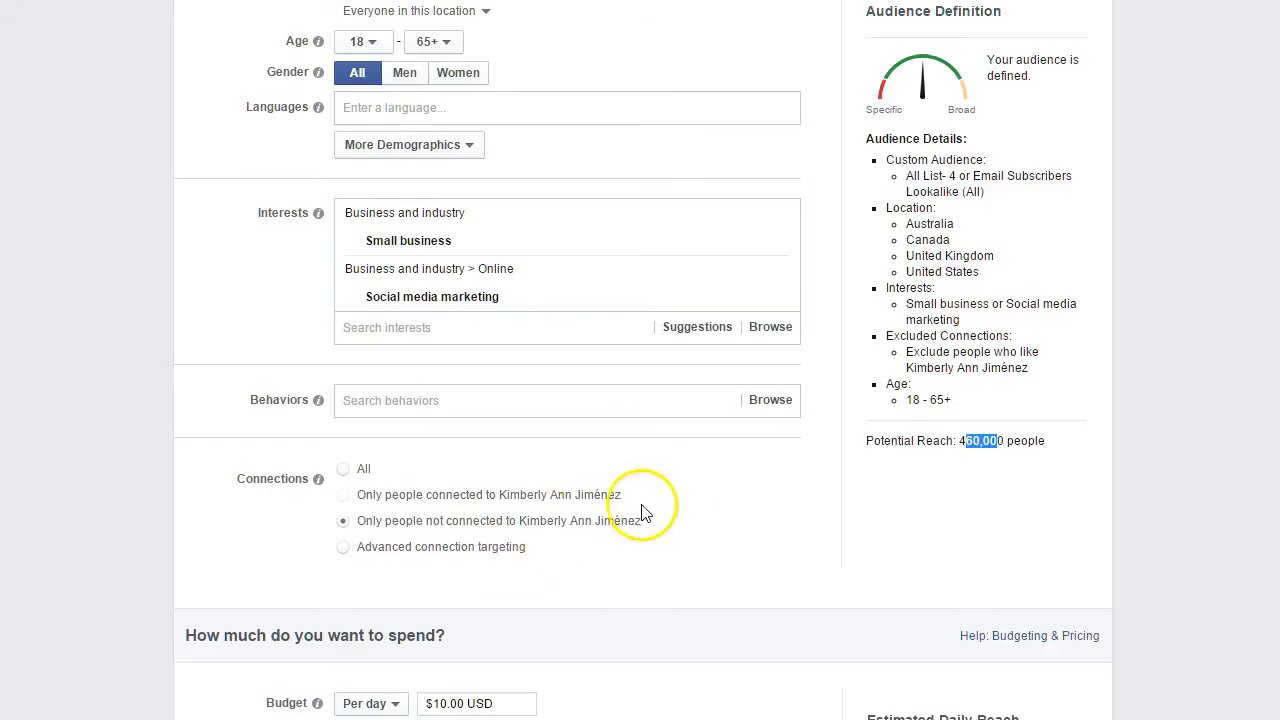
Switch the budget to Lifetime Budget and back to Per day, with the schedule on a set start and end date.
scroll(709, 509, "down", 3)
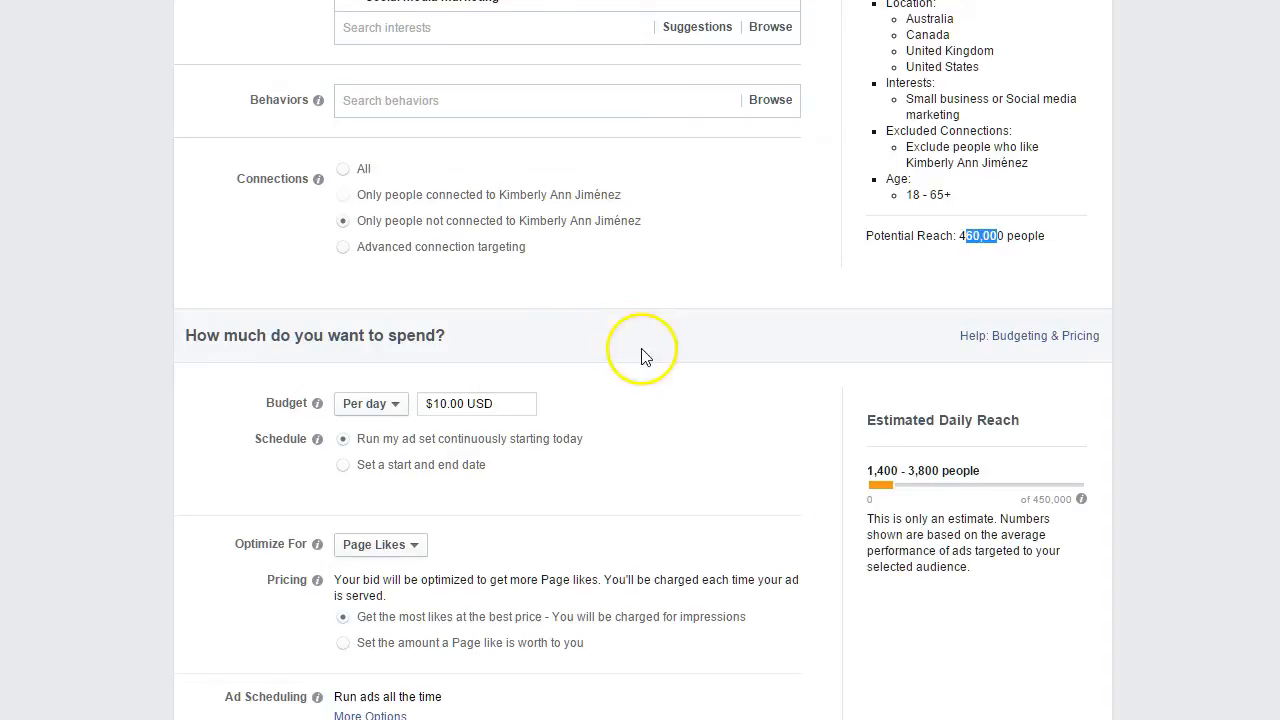
scroll(616, 340, "down", 2)
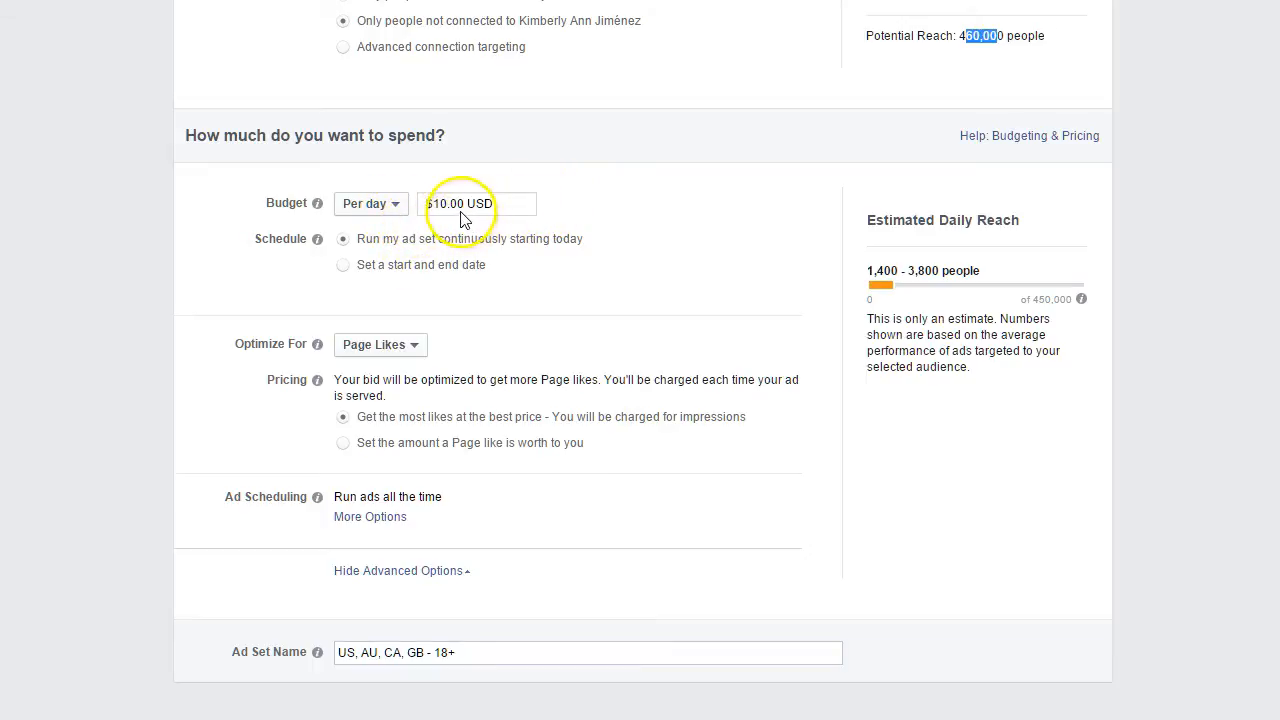
left_click(396, 203)
left_click(369, 257)
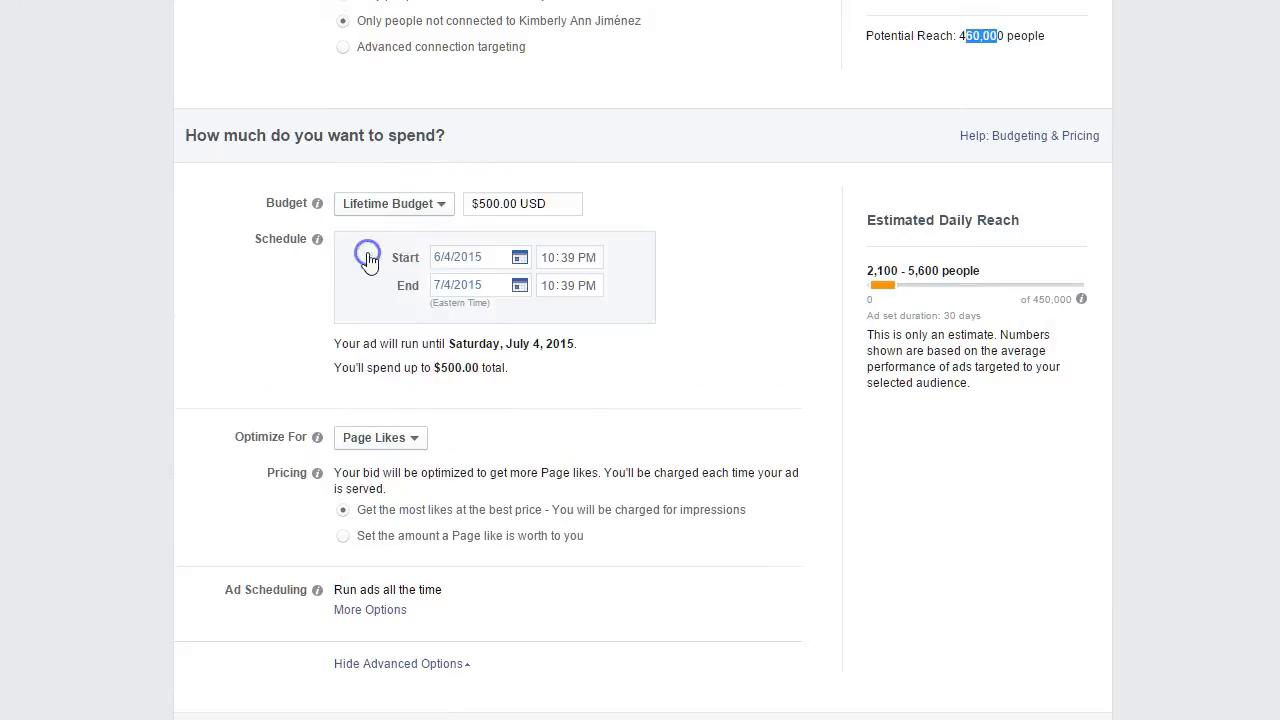
left_click(427, 207)
left_click(421, 236)
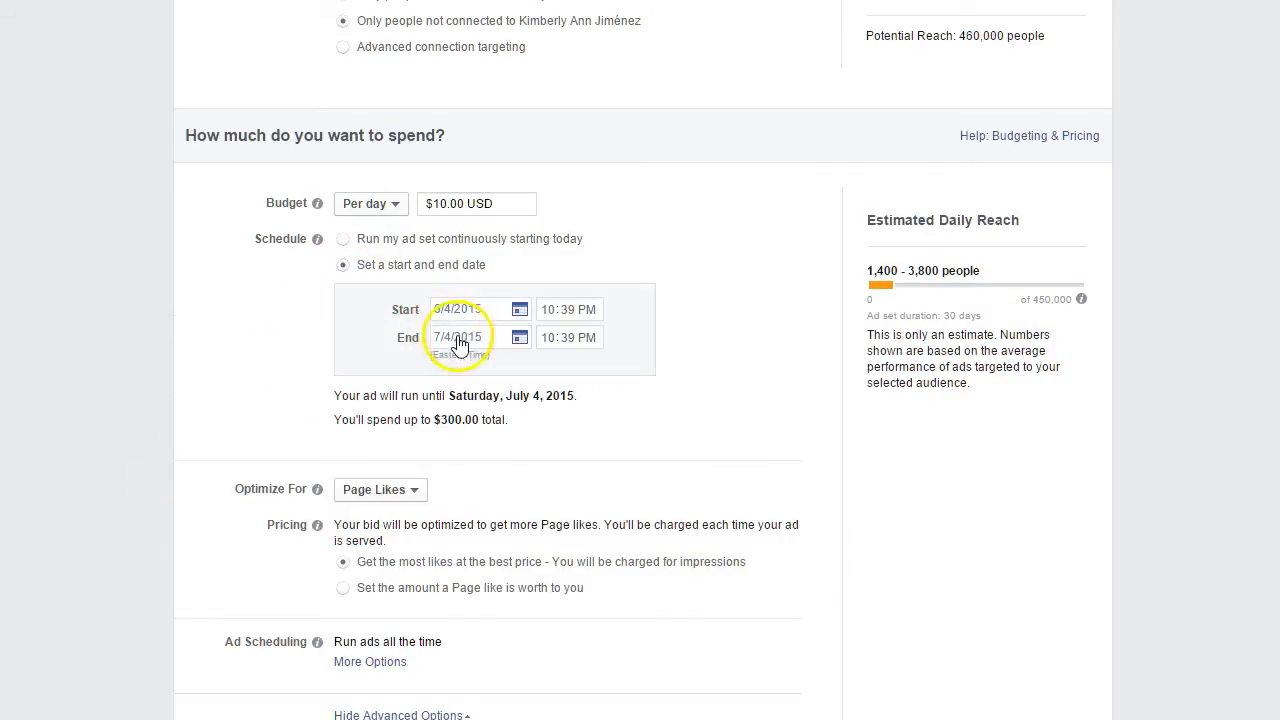
Set the ad set's schedule to end on 6/18/2015.
left_click(459, 338)
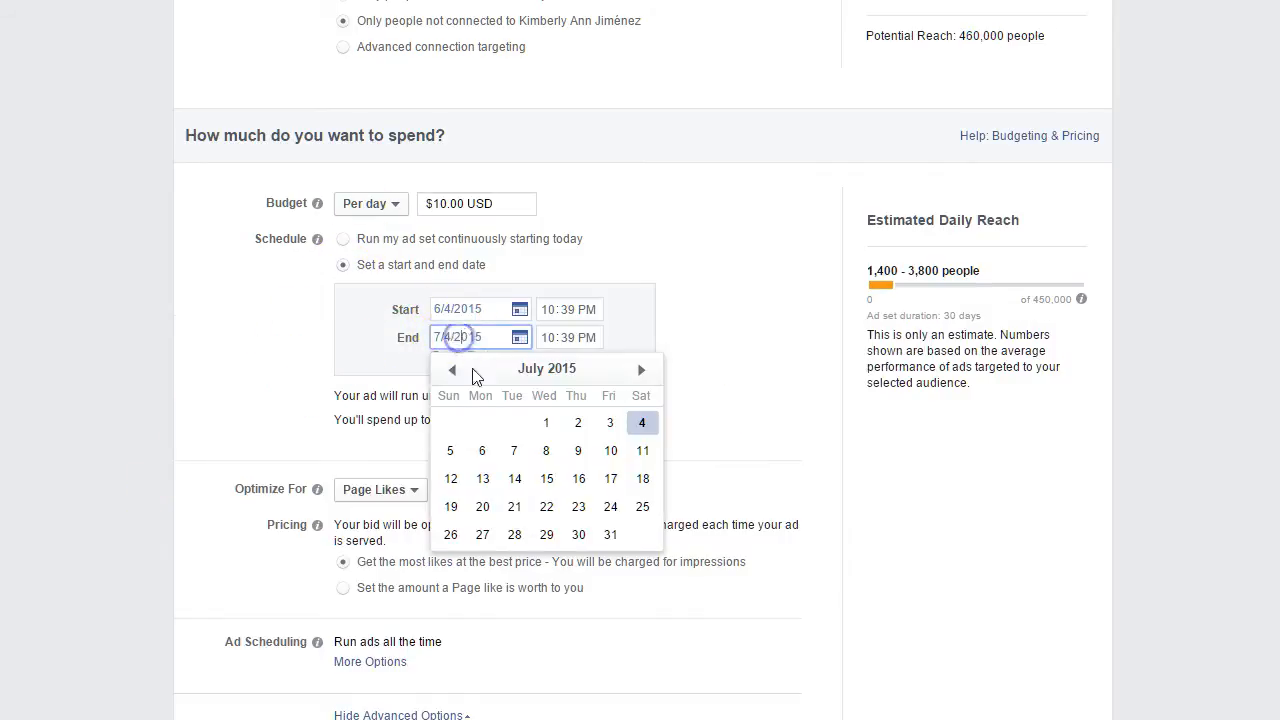
left_click(452, 374)
left_click(514, 452)
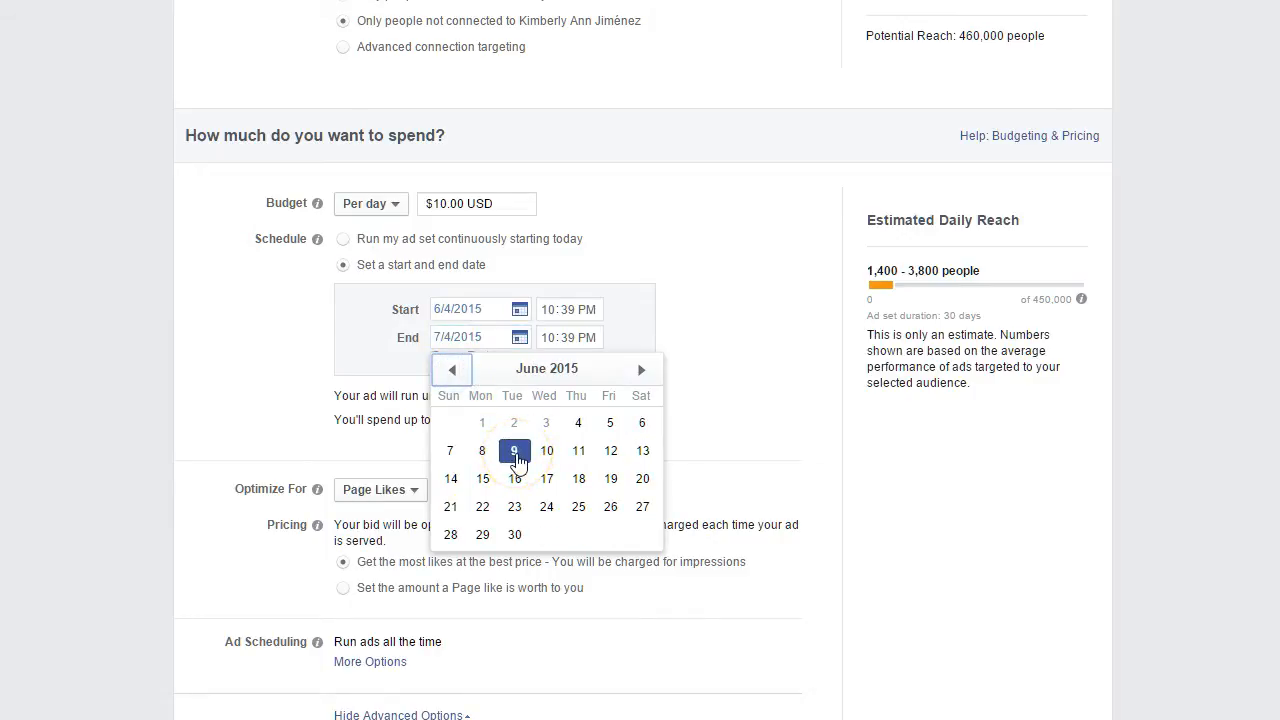
left_click(582, 474)
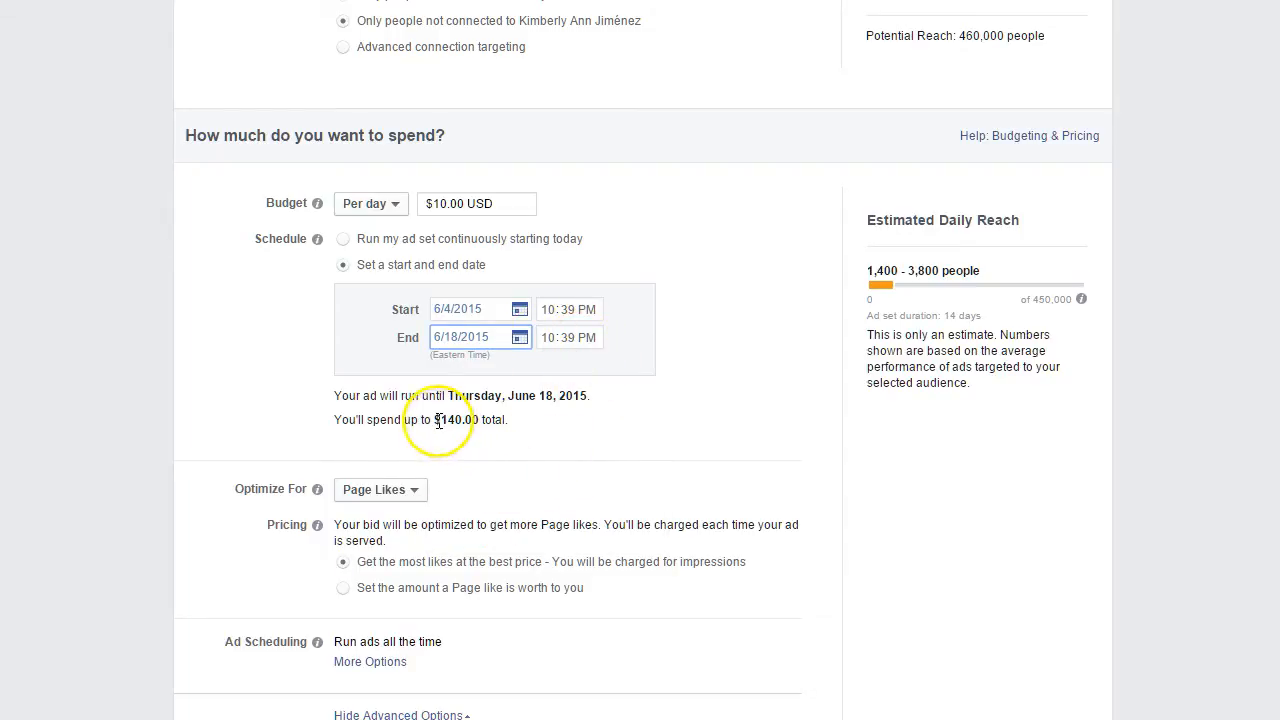
left_click(462, 447)
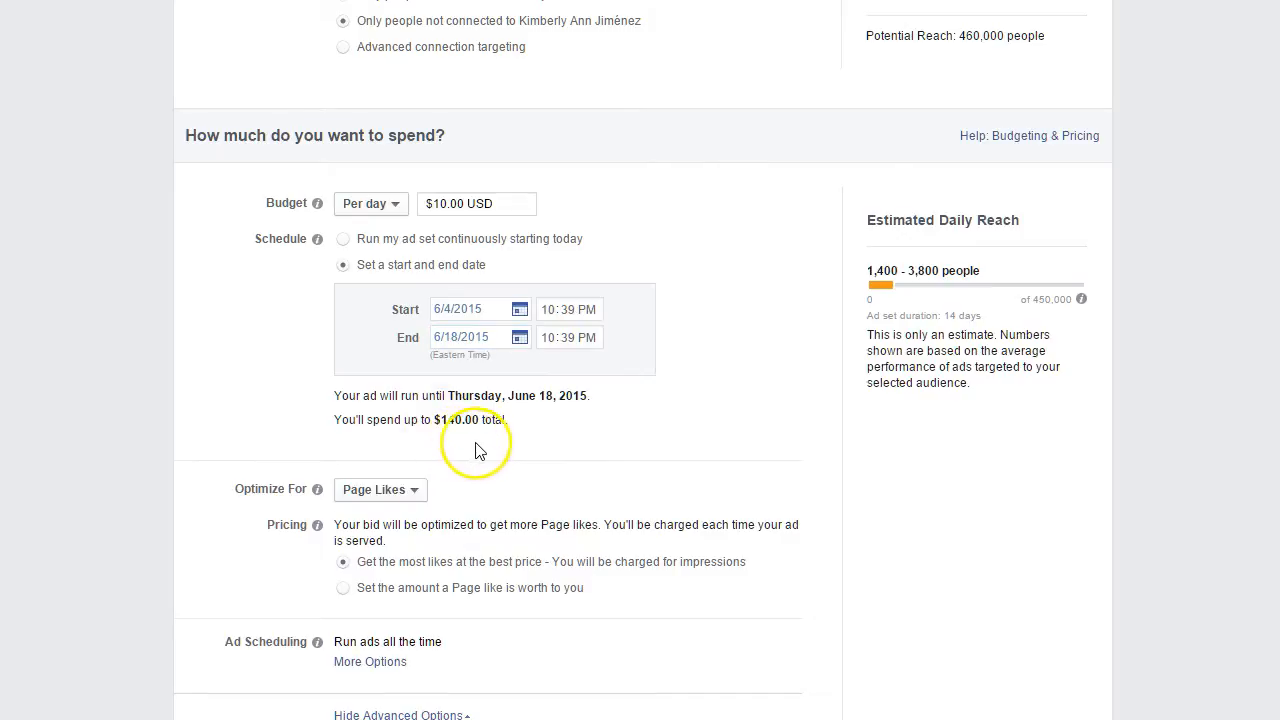
Review what the bid can be optimized for, comparing Page Likes with Clicks, and keep Page Likes.
scroll(471, 445, "down", 2)
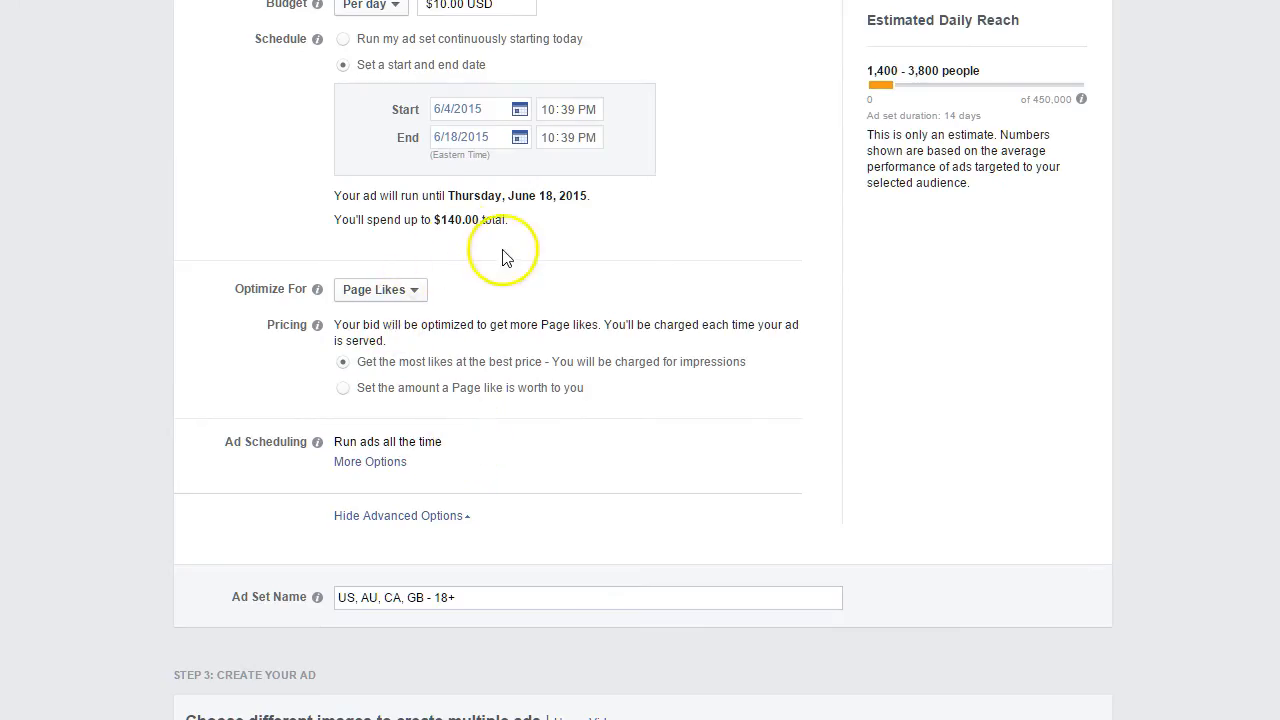
scroll(480, 235, "up", 1)
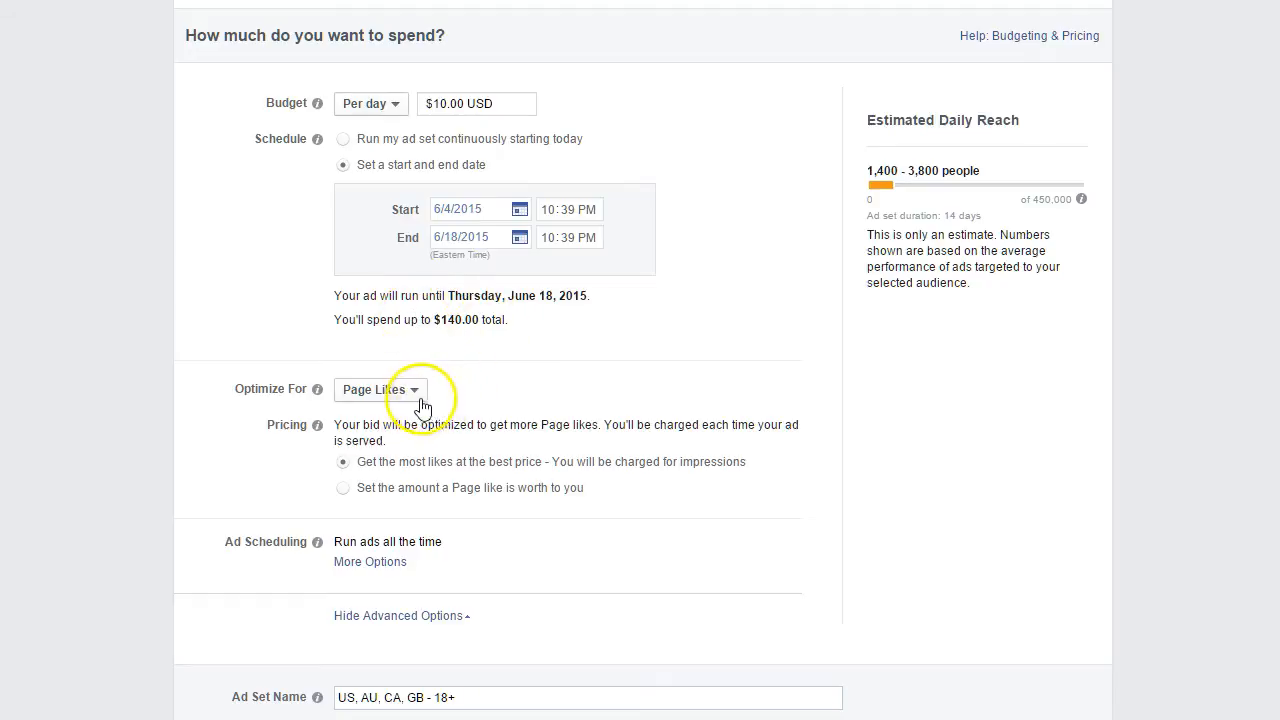
mouse_move(336, 392)
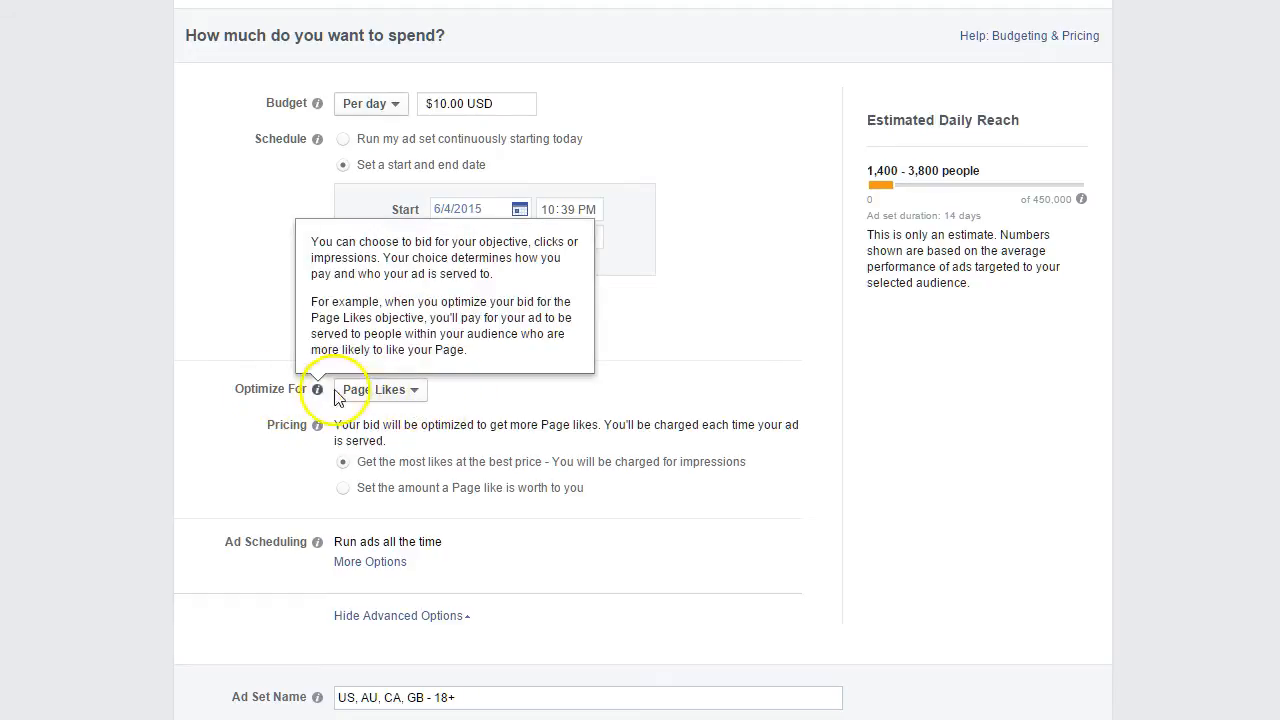
left_click(394, 397)
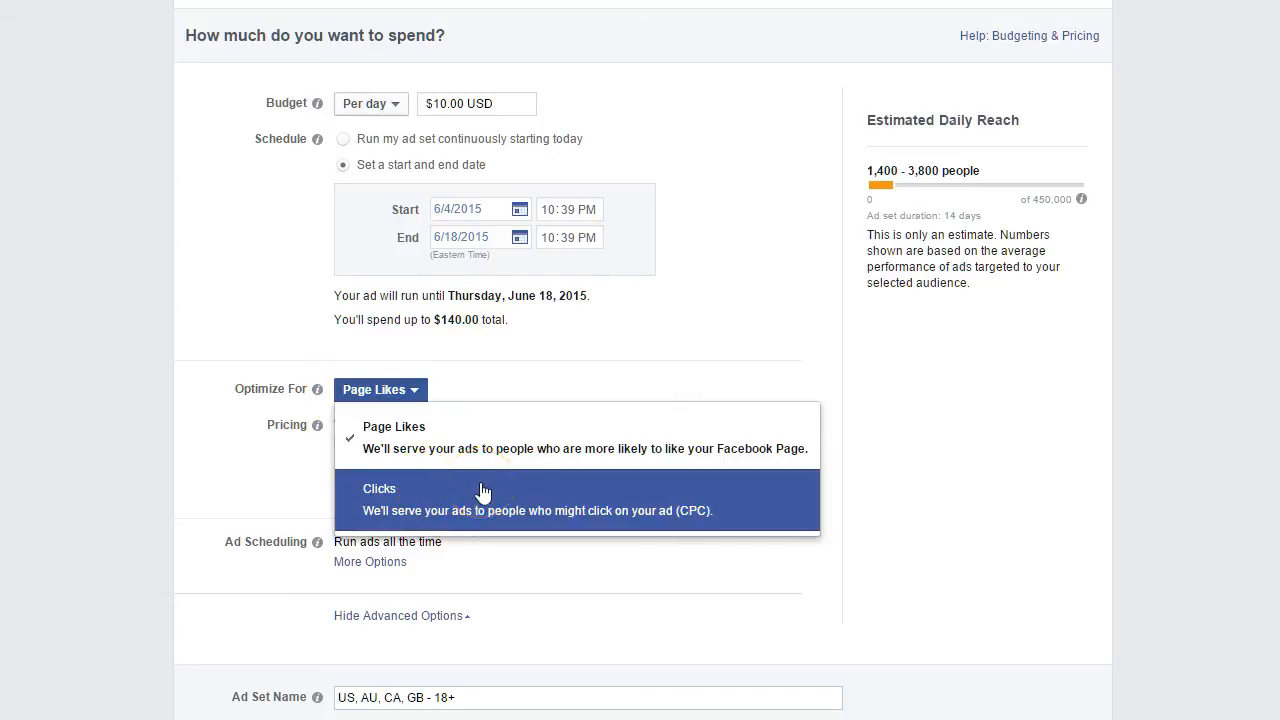
left_click(406, 522)
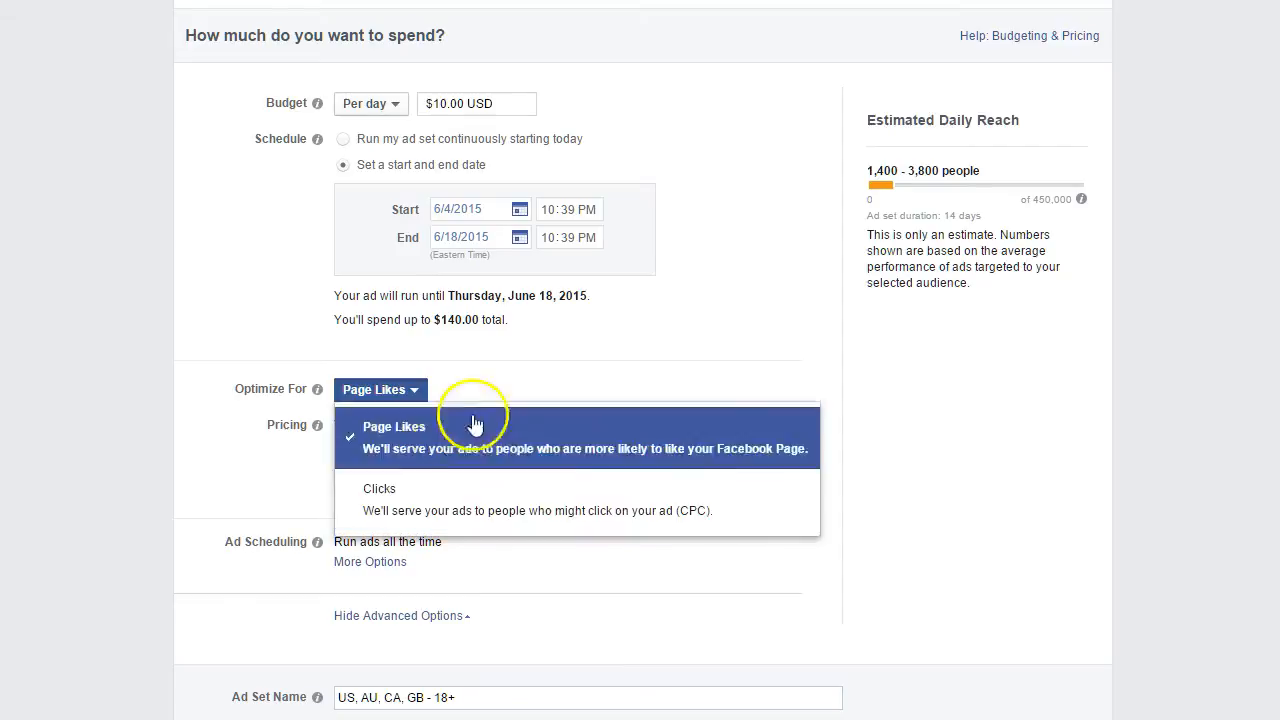
left_click(464, 366)
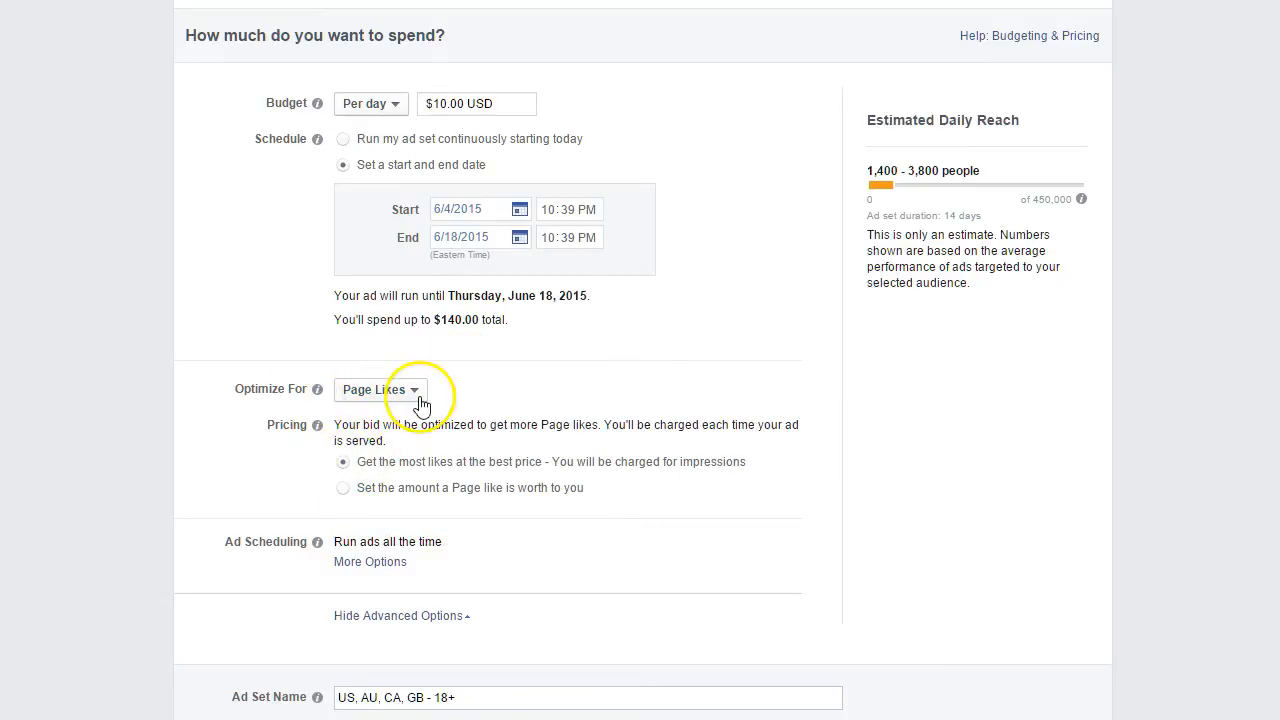
Set the pricing to a chosen amount per Page like, with a target bid of $0.70 USD.
left_click(397, 473)
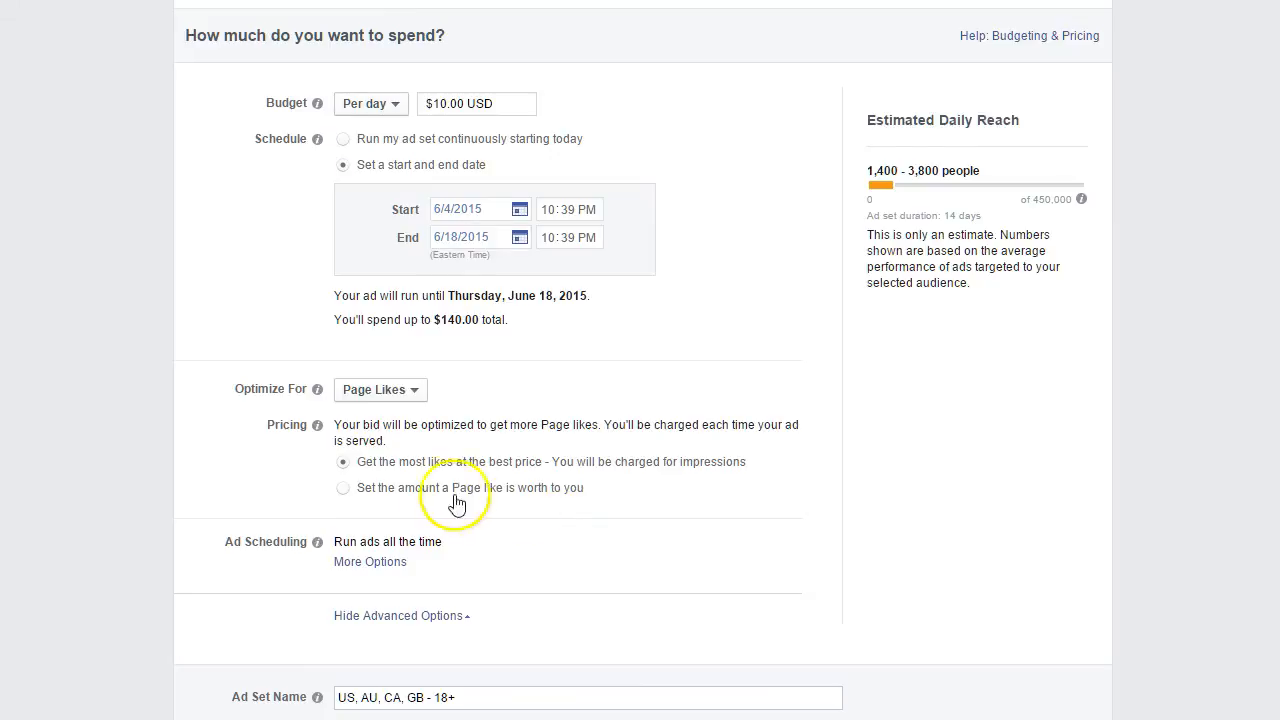
left_click(372, 492)
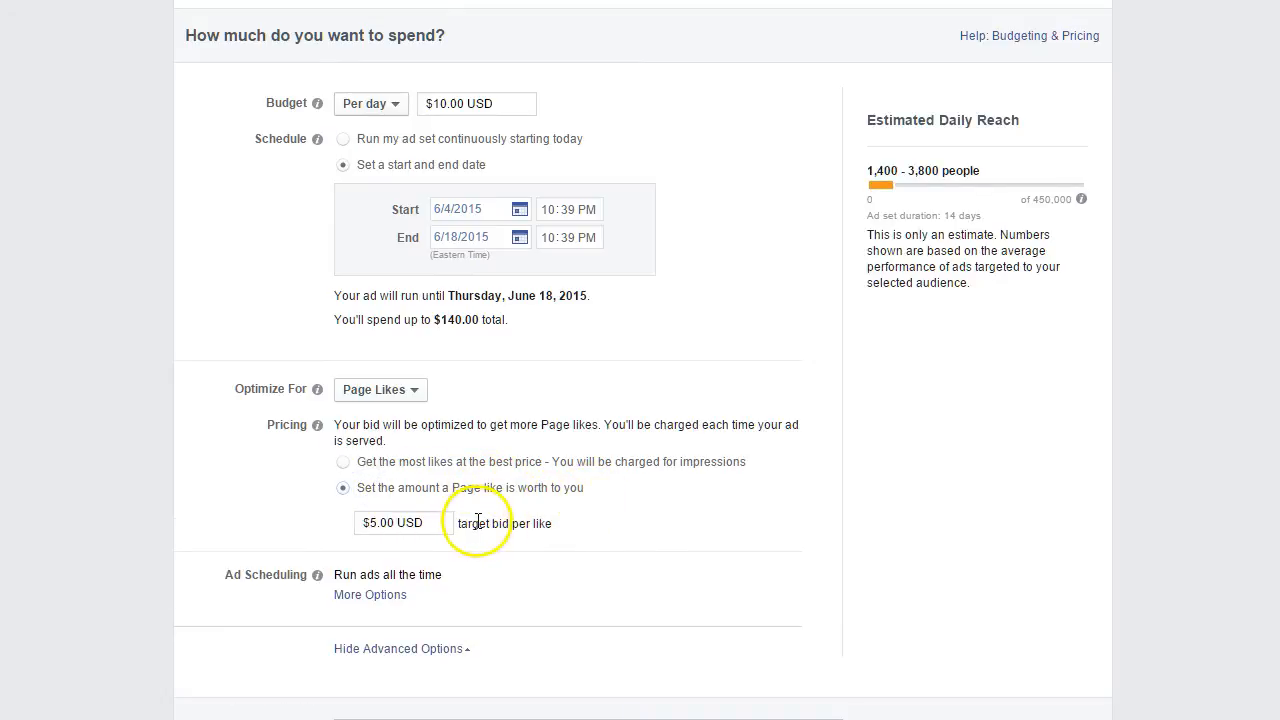
left_click(380, 522)
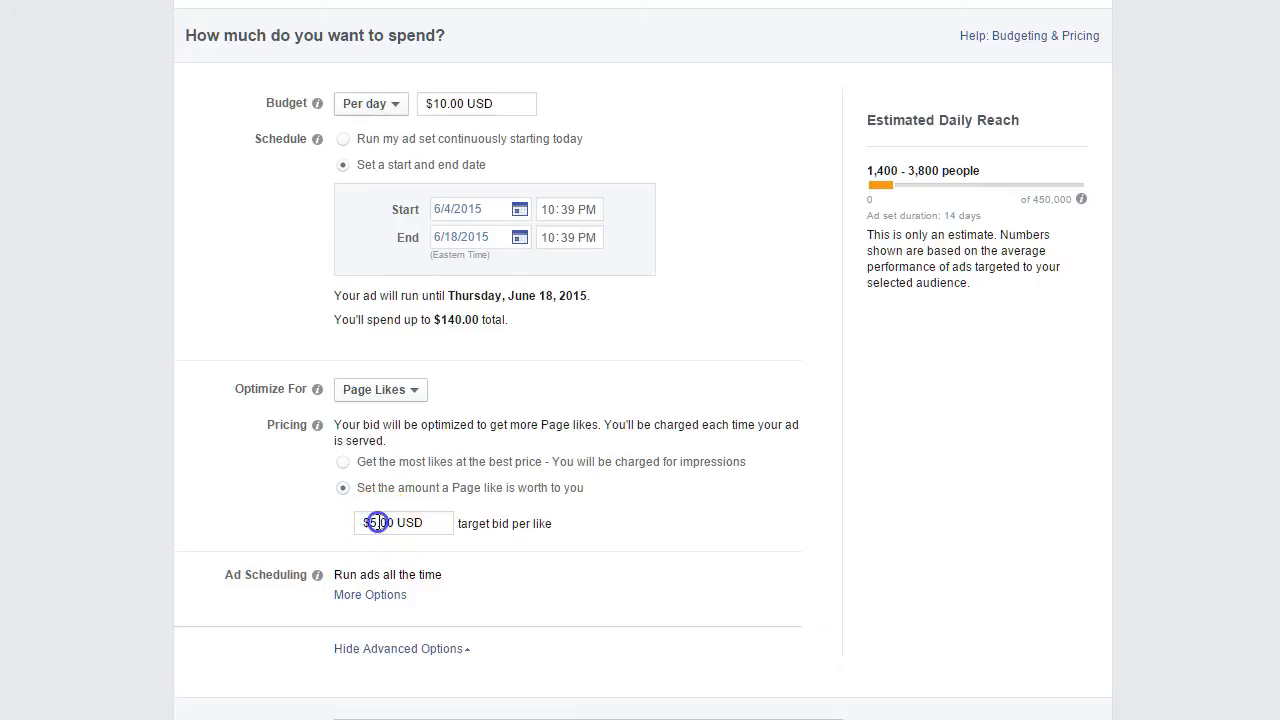
key("BackSpace")
type("3")
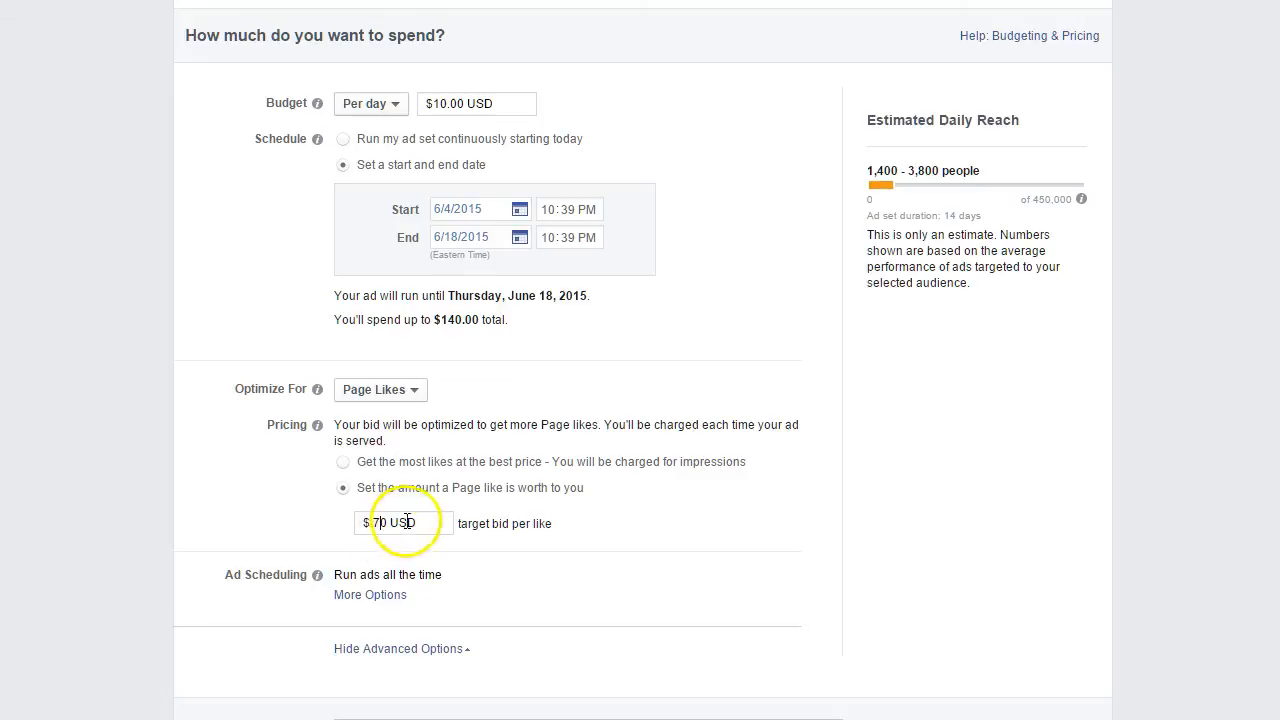
left_click(469, 555)
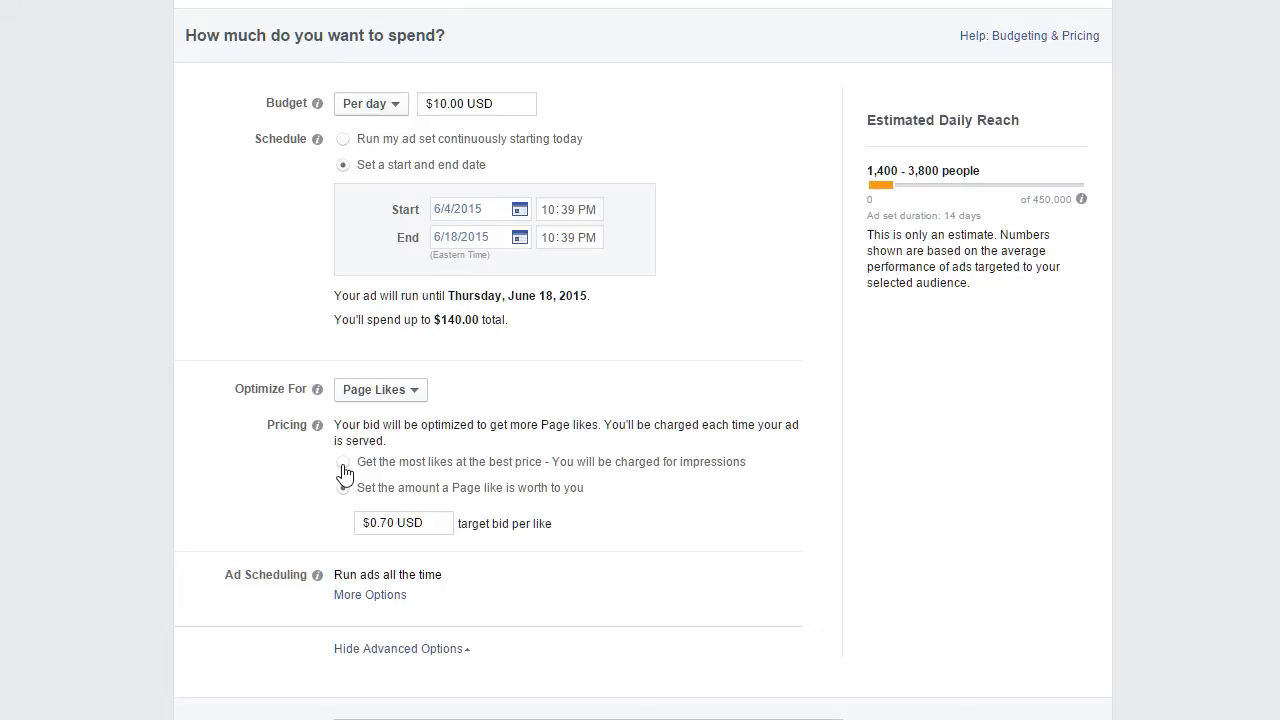
Switch the pricing to the most likes at the best price and back to the set amount per Page like.
left_click(343, 463)
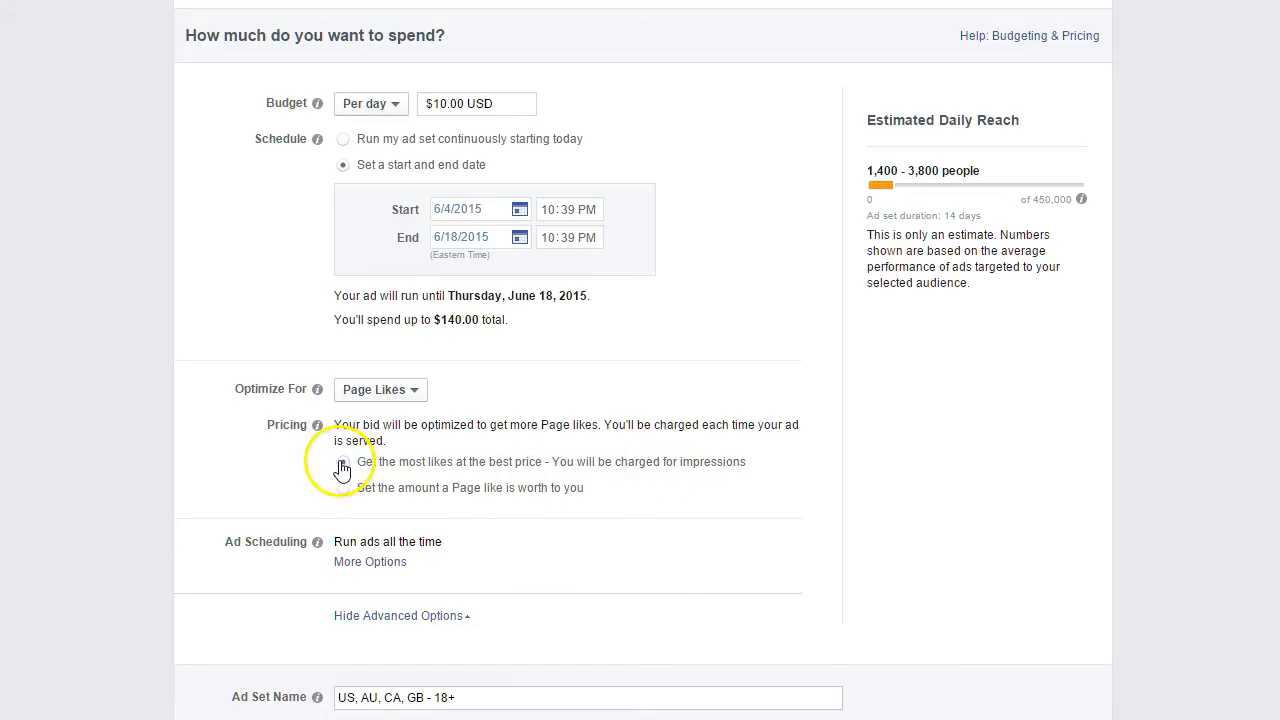
left_click_drag(437, 105, 506, 105)
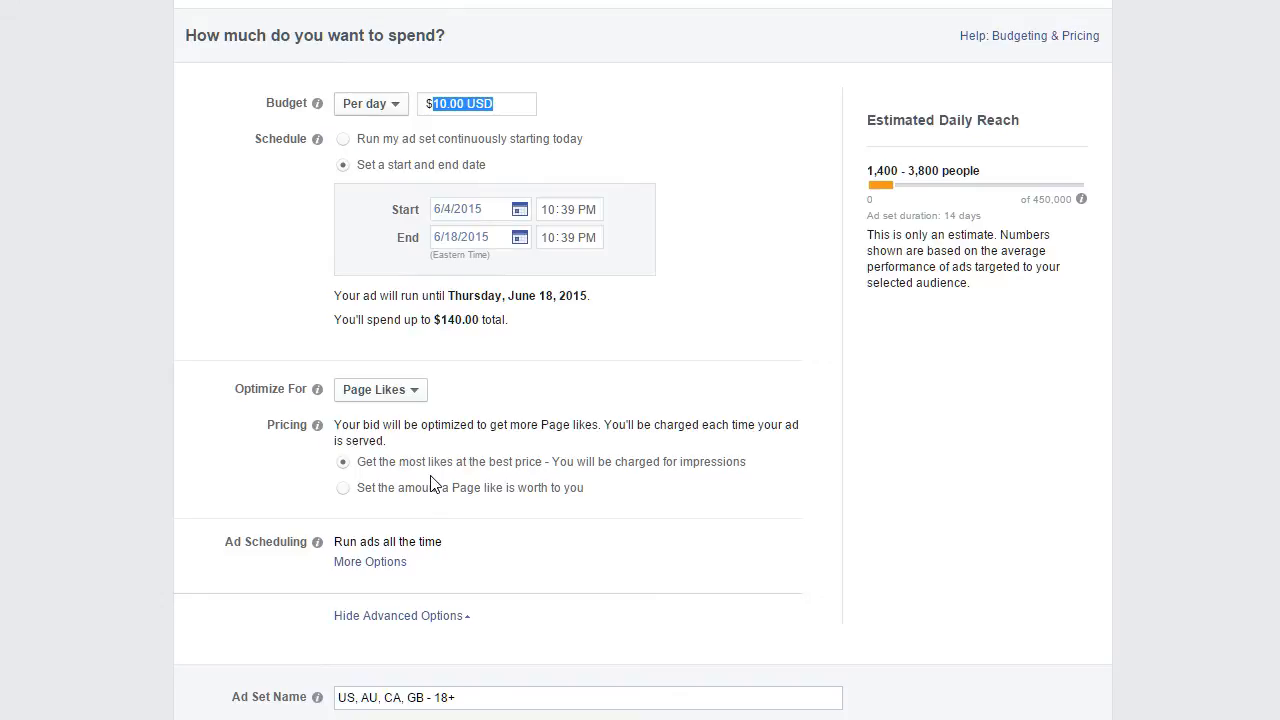
left_click(343, 488)
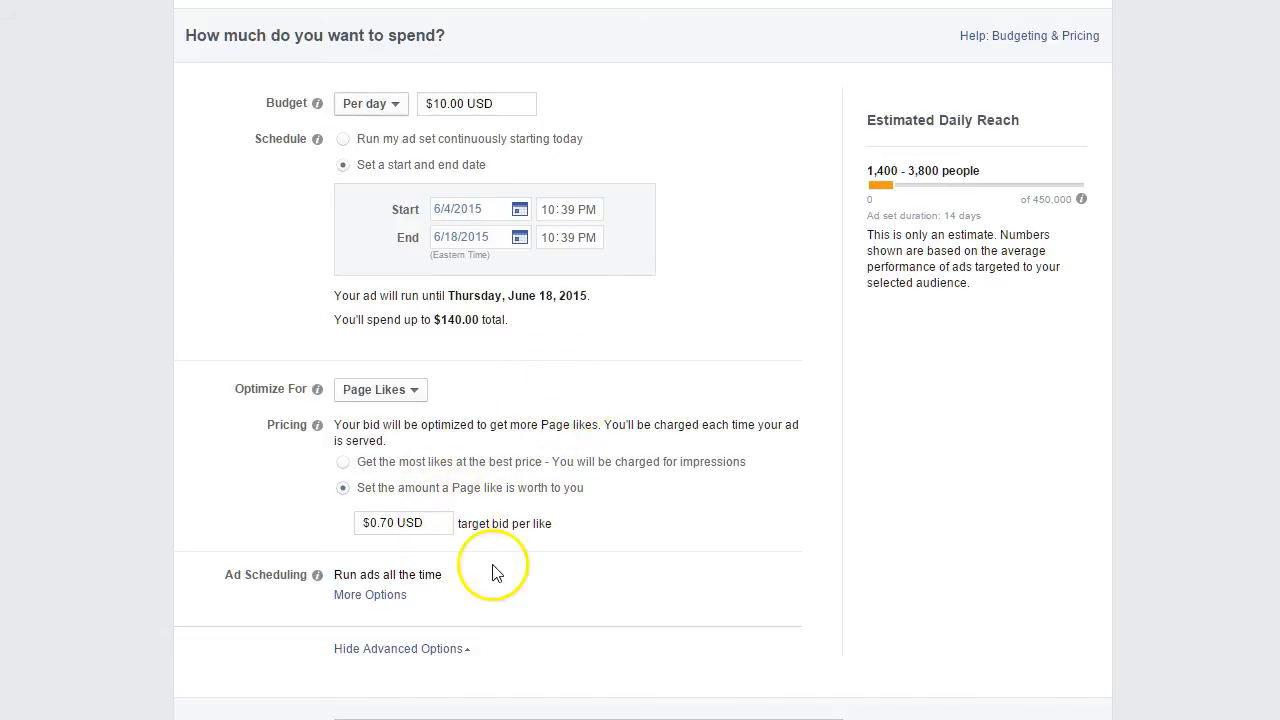
Expand the ad scheduling options and read the requirement for running ads on a schedule.
scroll(496, 505, "down", 2)
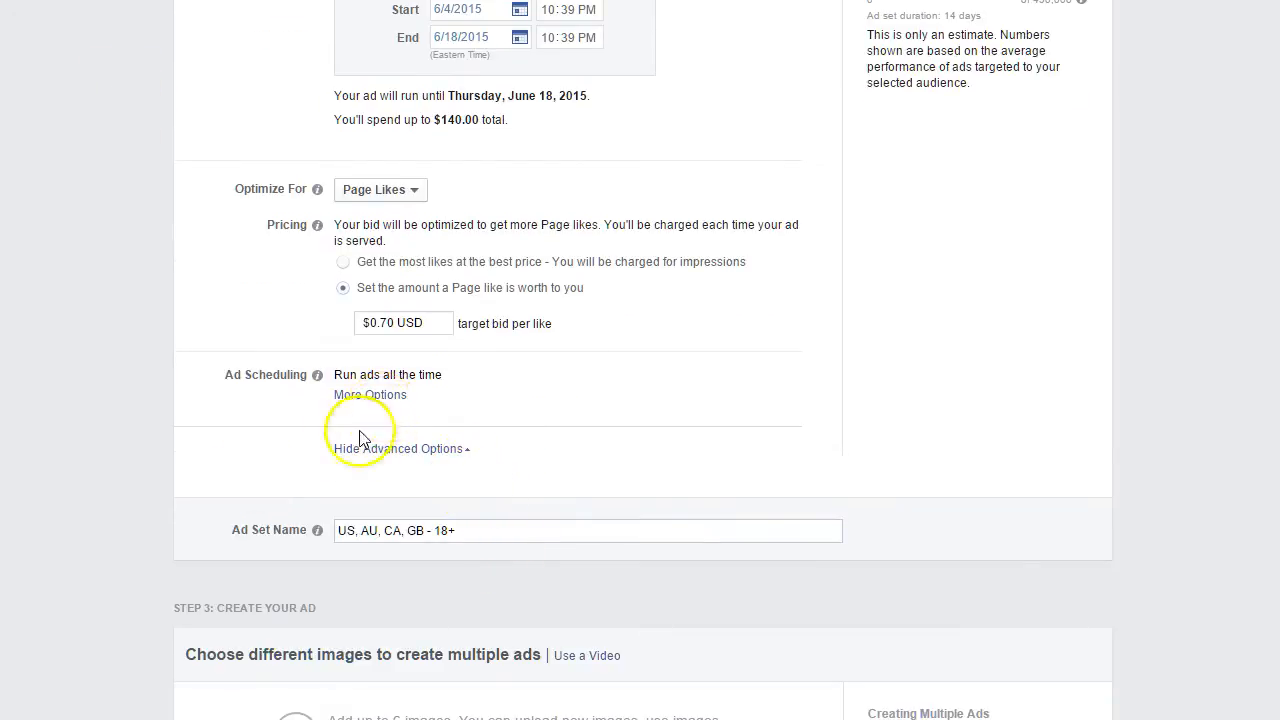
left_click(370, 396)
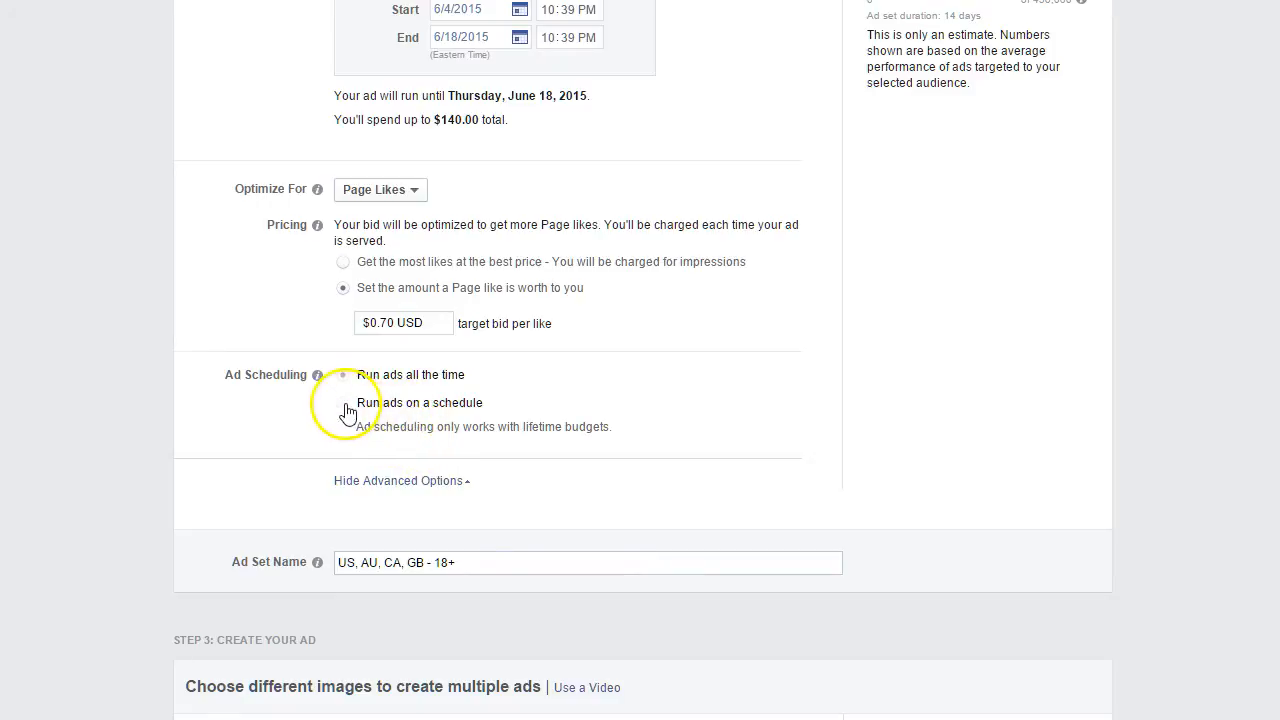
left_click_drag(353, 426, 690, 426)
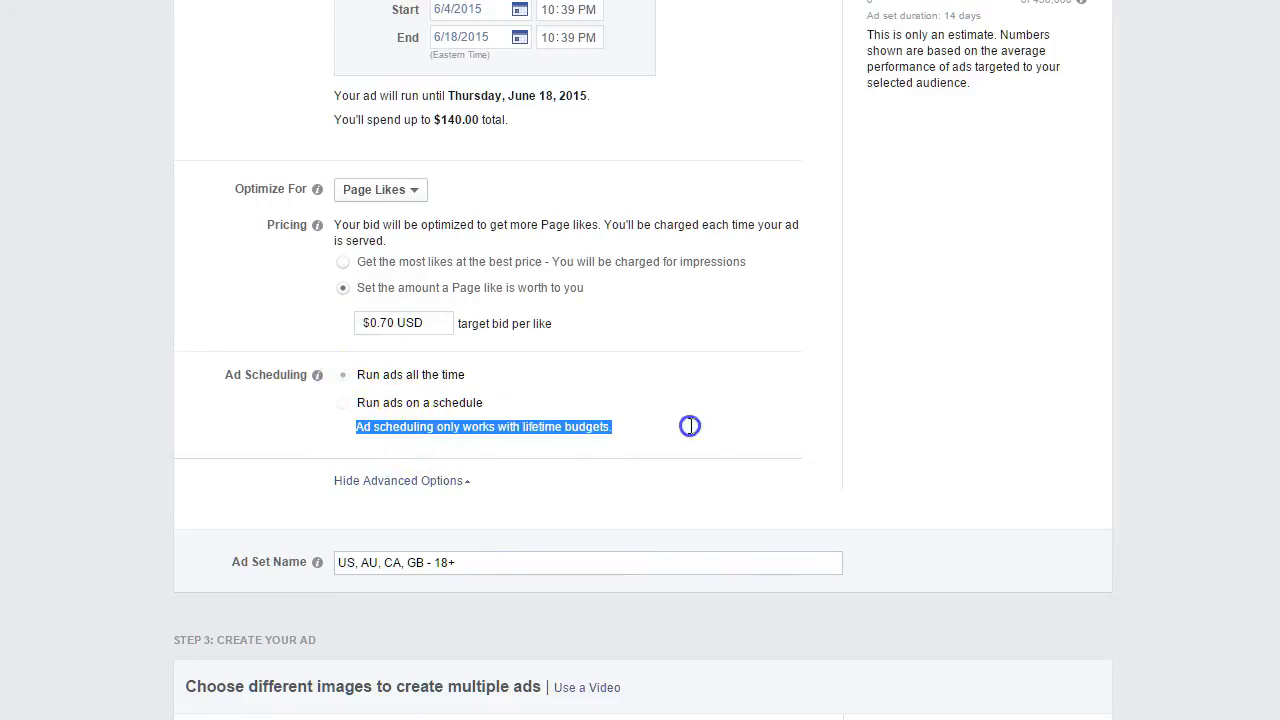
left_click(640, 425)
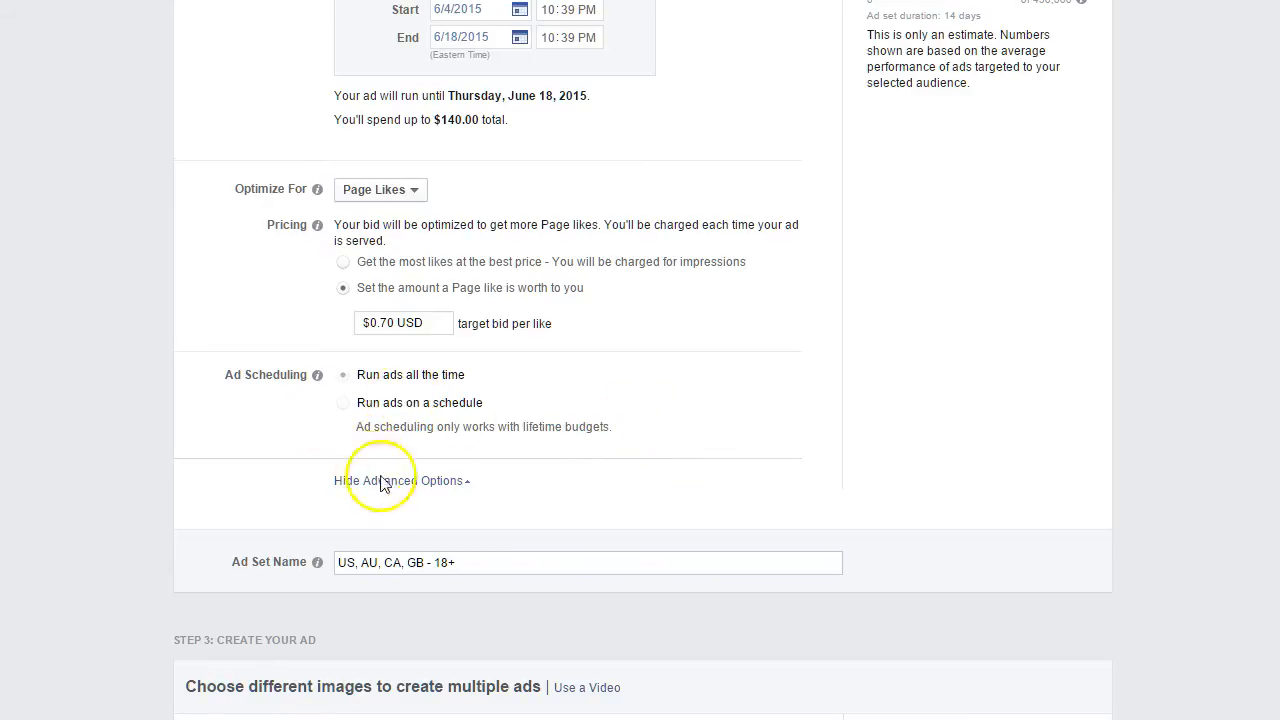
Rename the ad set as Page Likes - Several Countries - CPM.
scroll(533, 478, "down", 2)
scroll(260, 320, "down", 1)
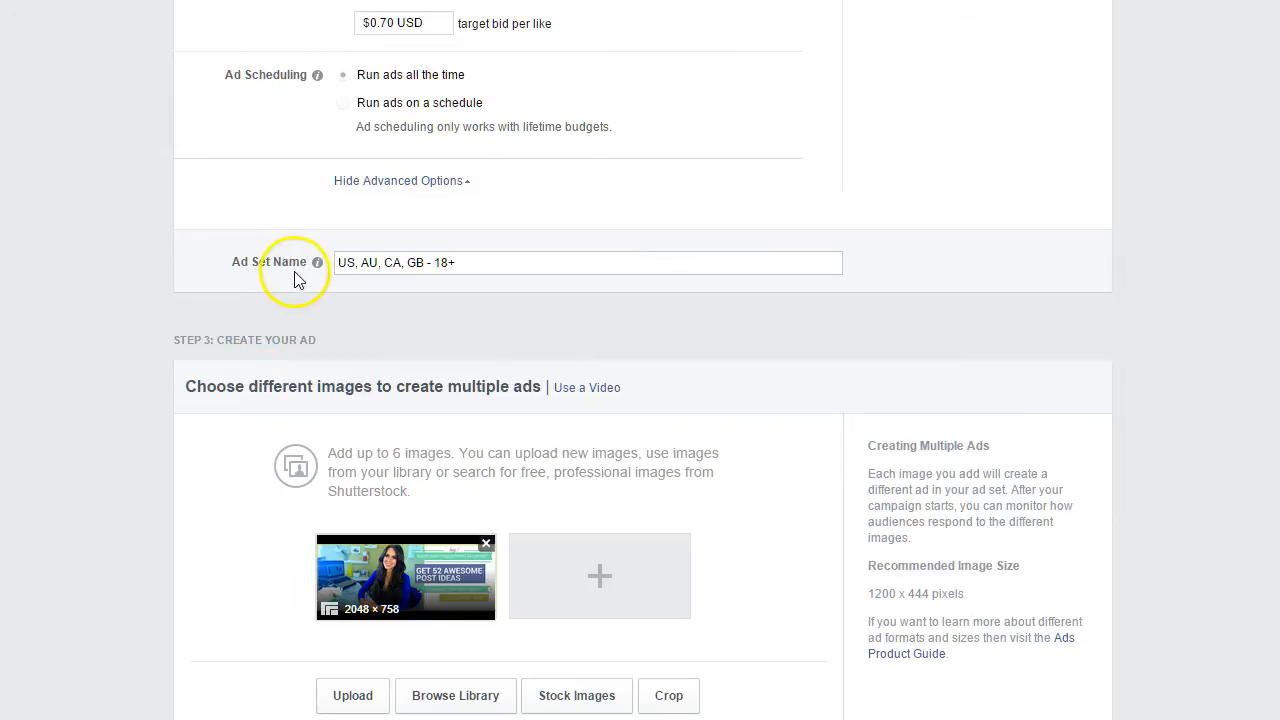
triple_click(356, 261)
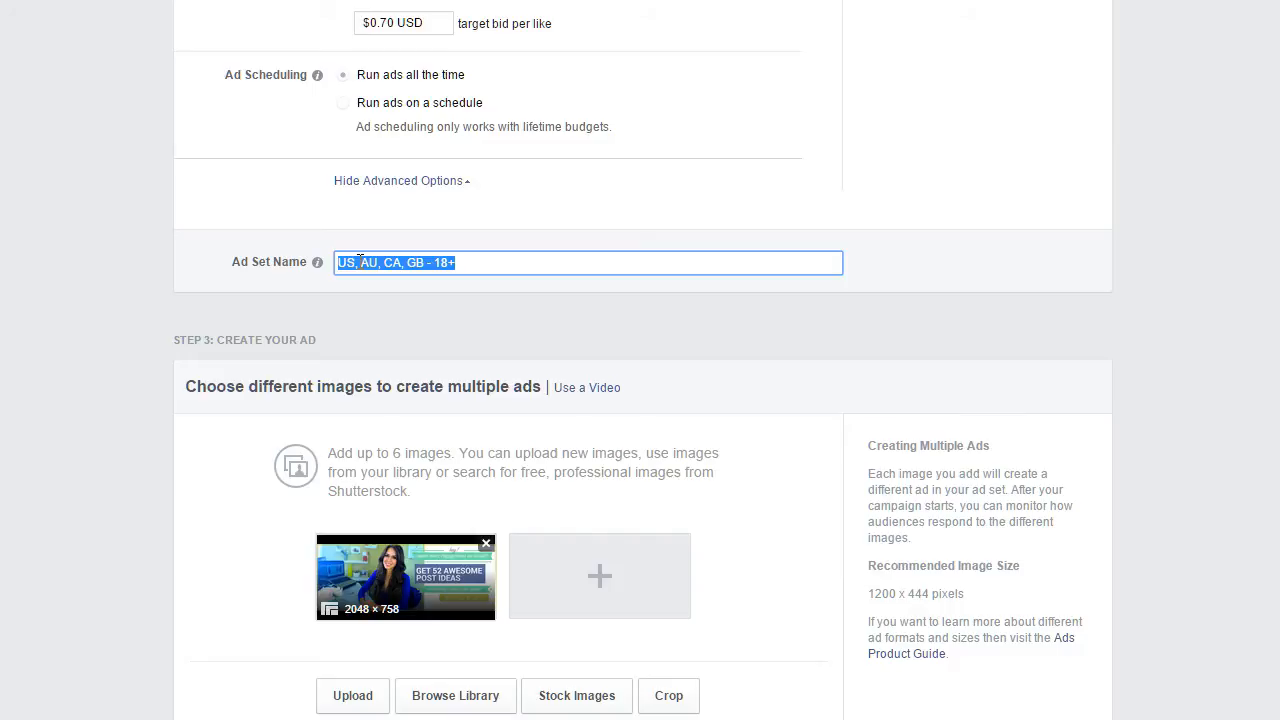
type("Se")
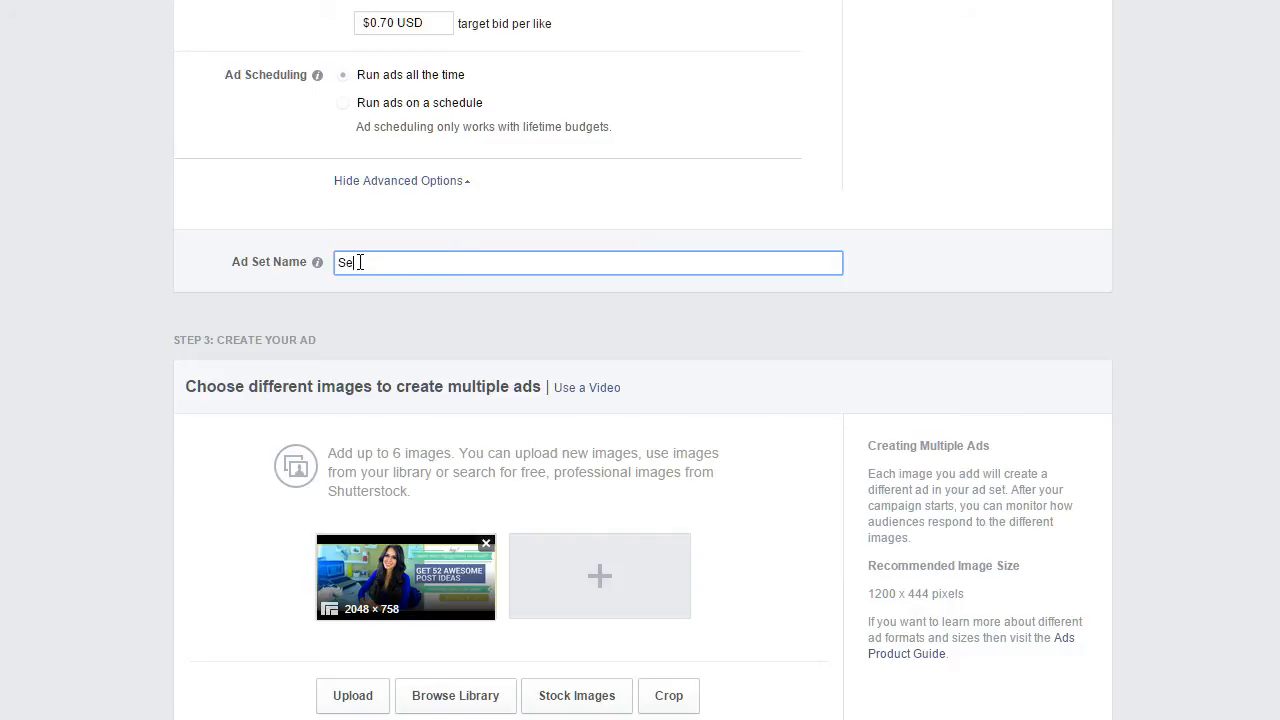
type("veral Coun")
key("BackSpace")
type("untriePage Likes -")
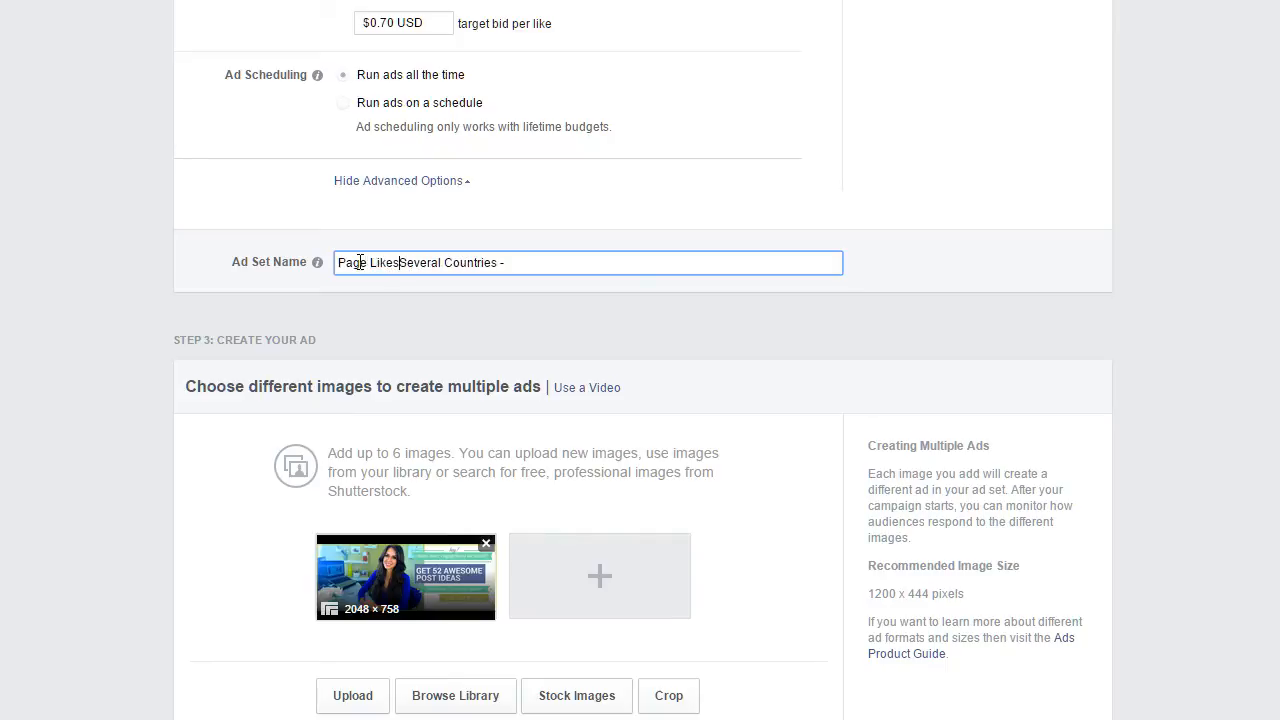
left_click(514, 260)
type("CPM")
left_click(554, 274)
Examine the ad creation section, including the ad's image, text and Desktop News Feed preview.
scroll(429, 323, "down", 2)
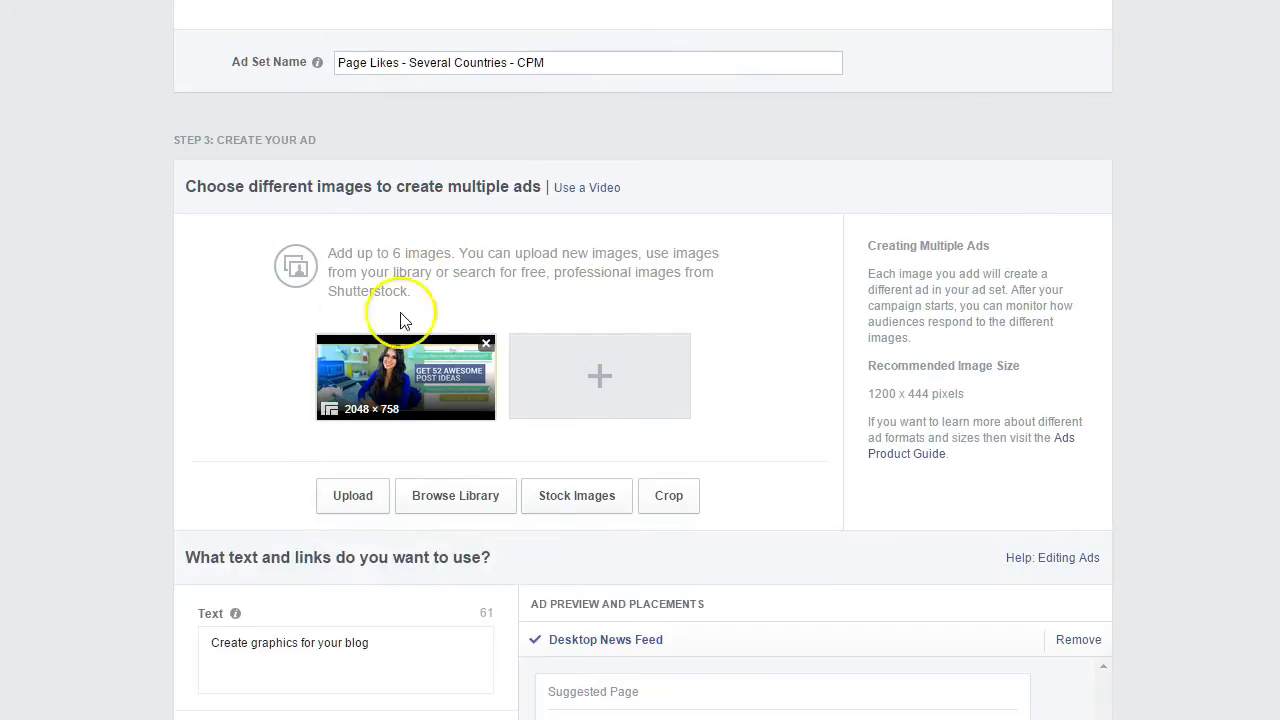
scroll(280, 318, "down", 1)
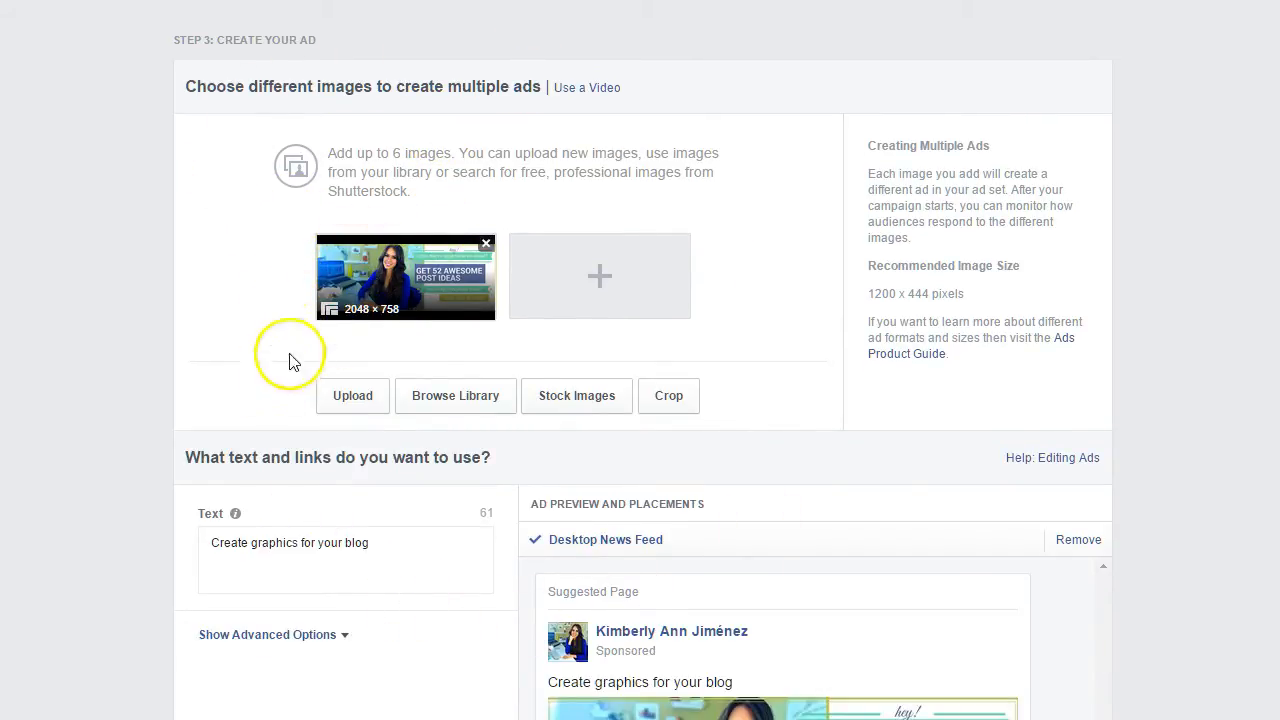
scroll(767, 440, "down", 2)
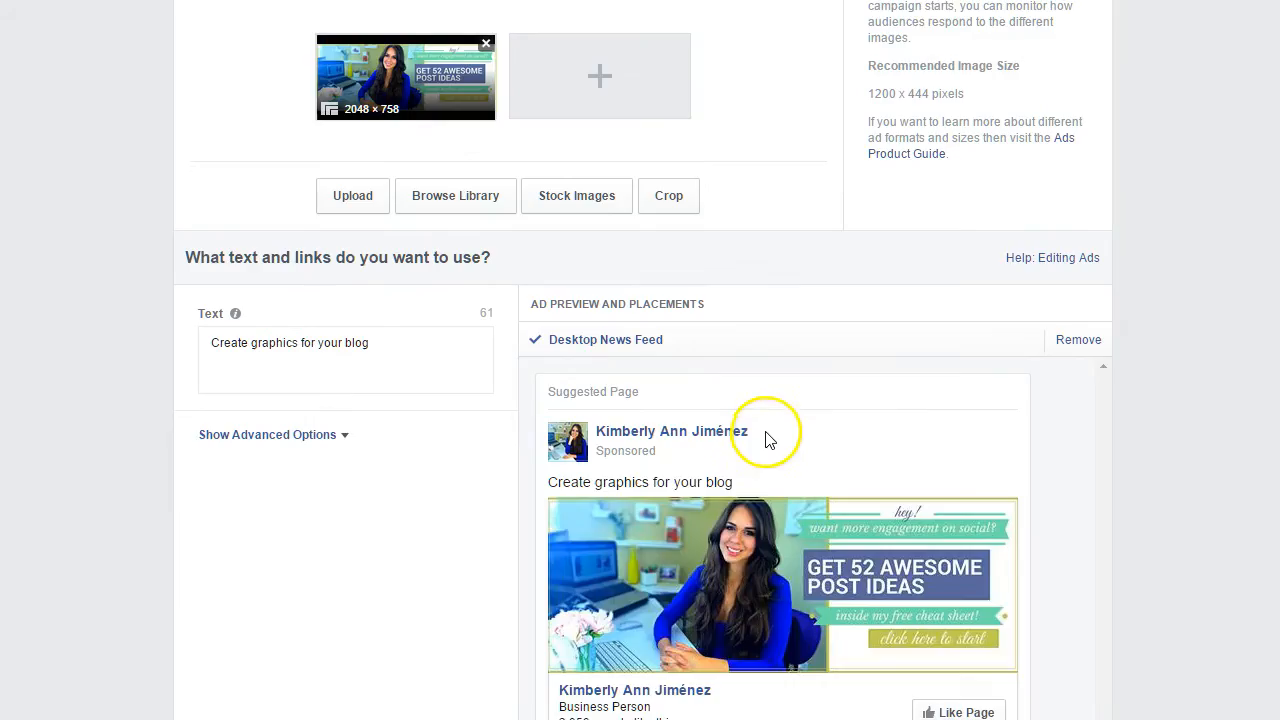
scroll(772, 442, "up", 2)
scroll(785, 450, "down", 1)
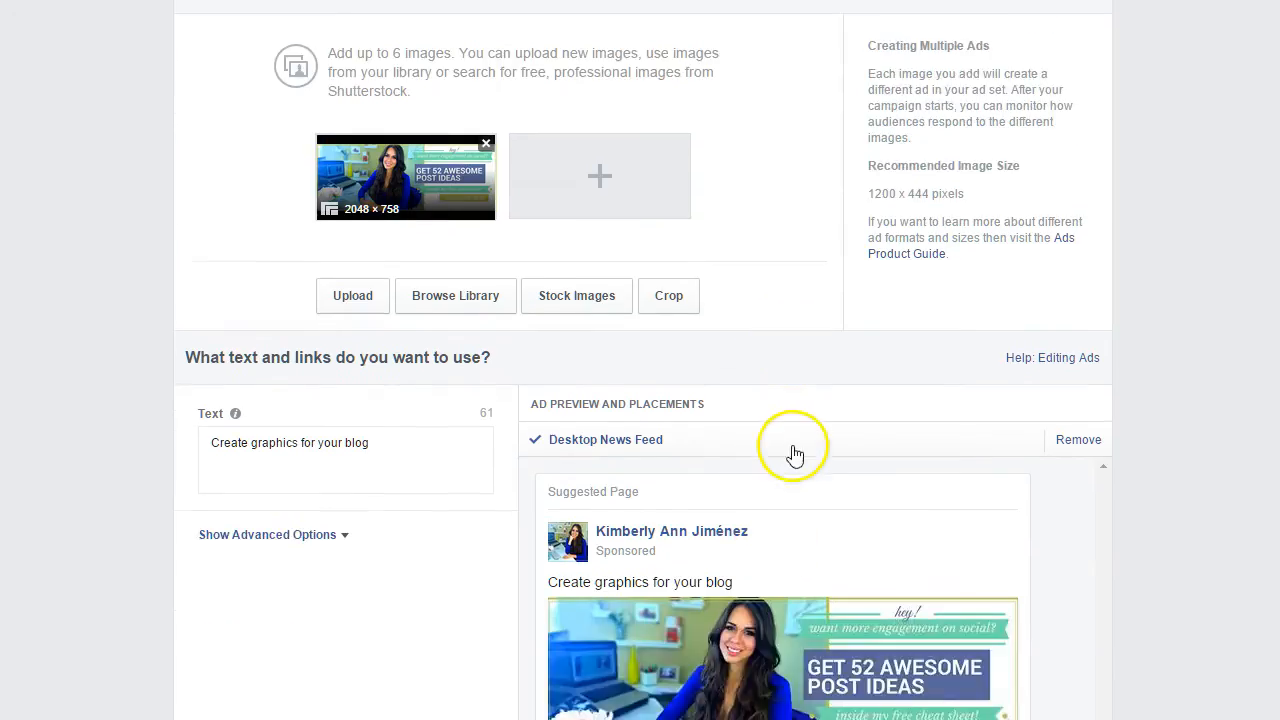
scroll(794, 440, "down", 1)
scroll(805, 428, "up", 3)
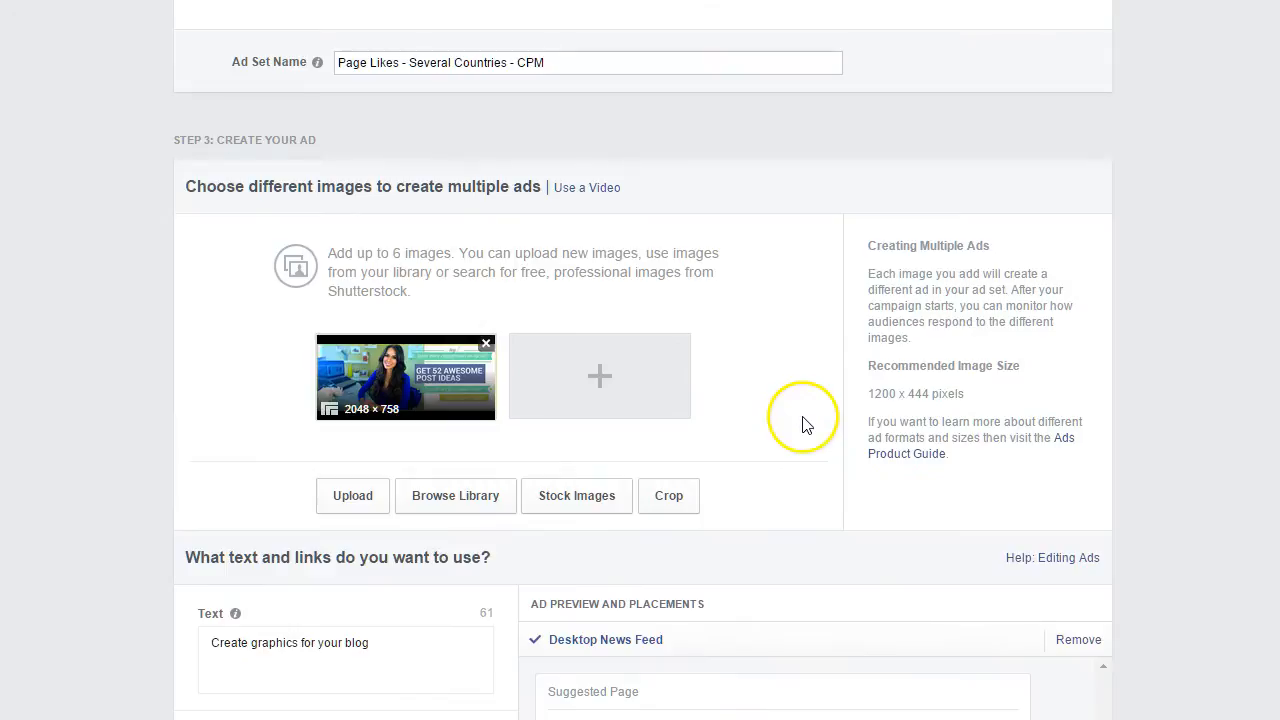
Change the ad to use a video and select the How To Create Awesome Content video from the library.
left_click(610, 192)
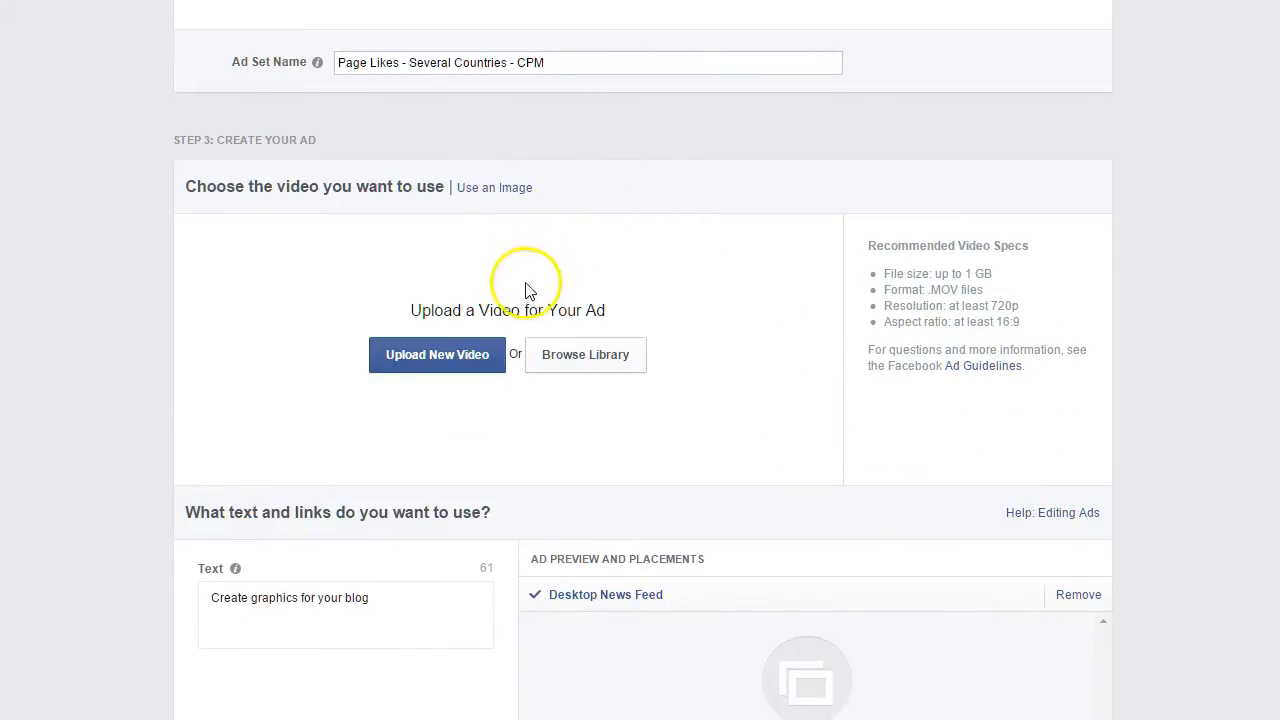
left_click(575, 357)
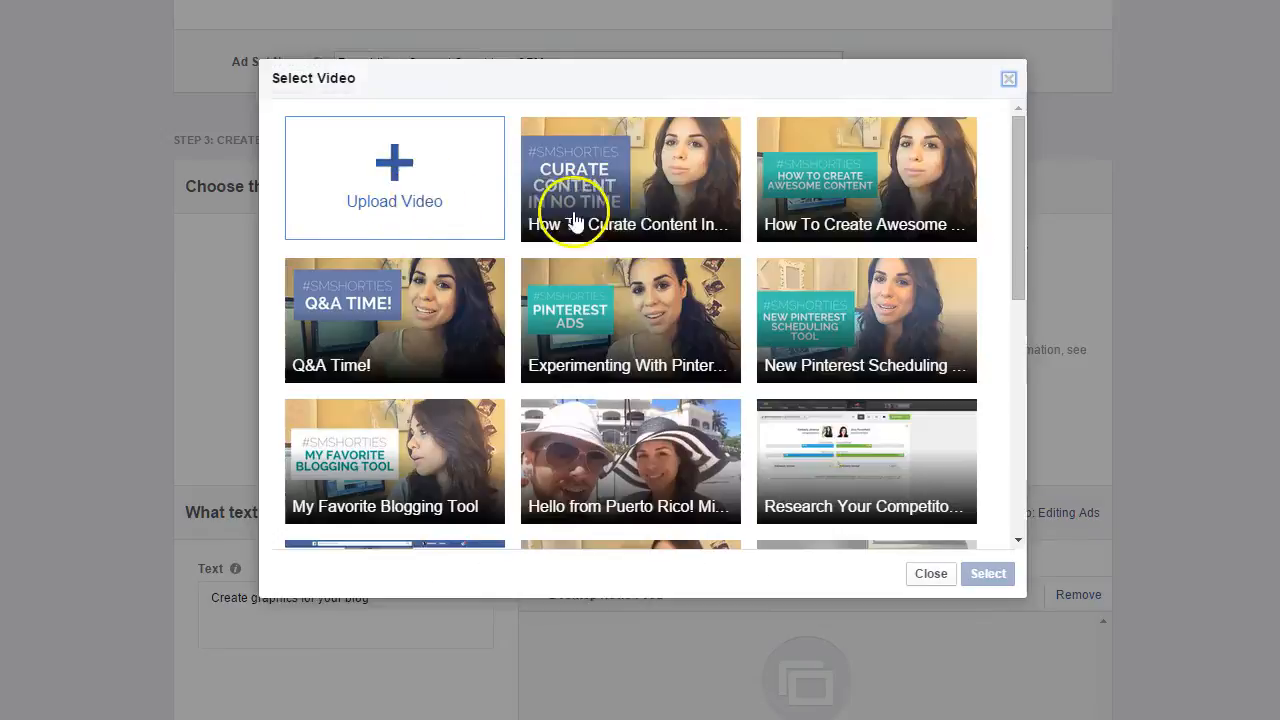
left_click(855, 200)
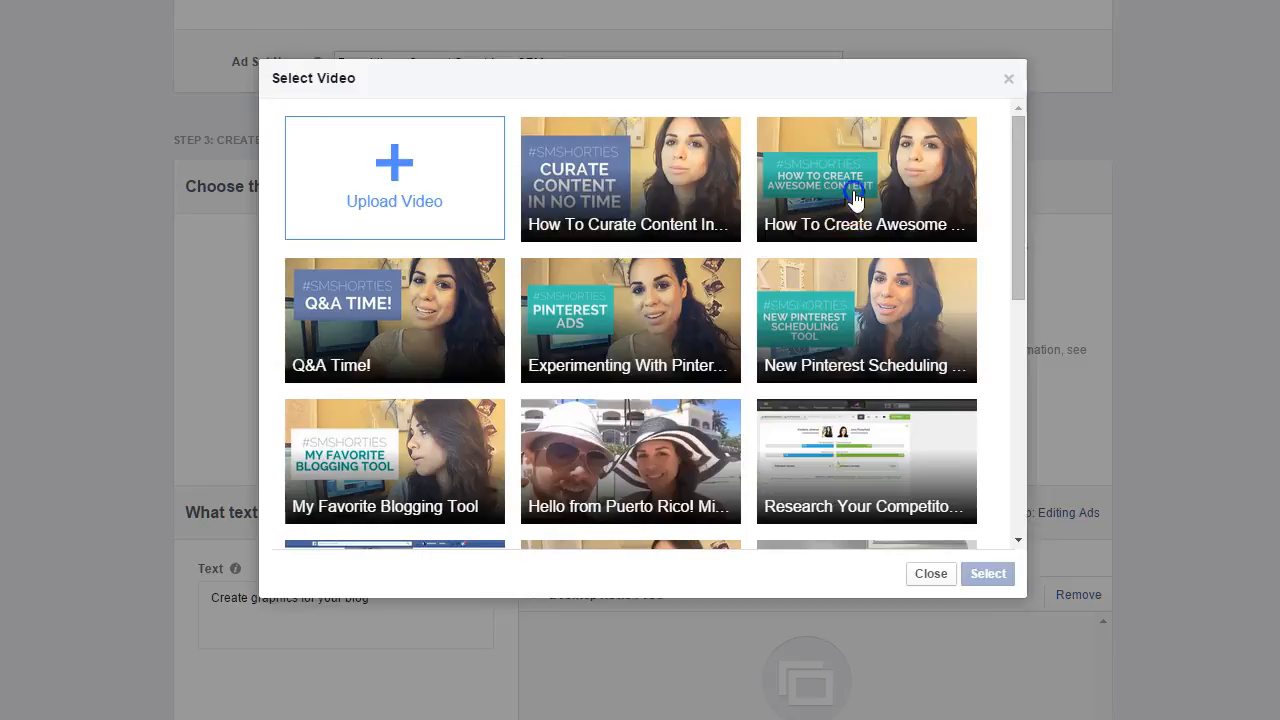
left_click(987, 572)
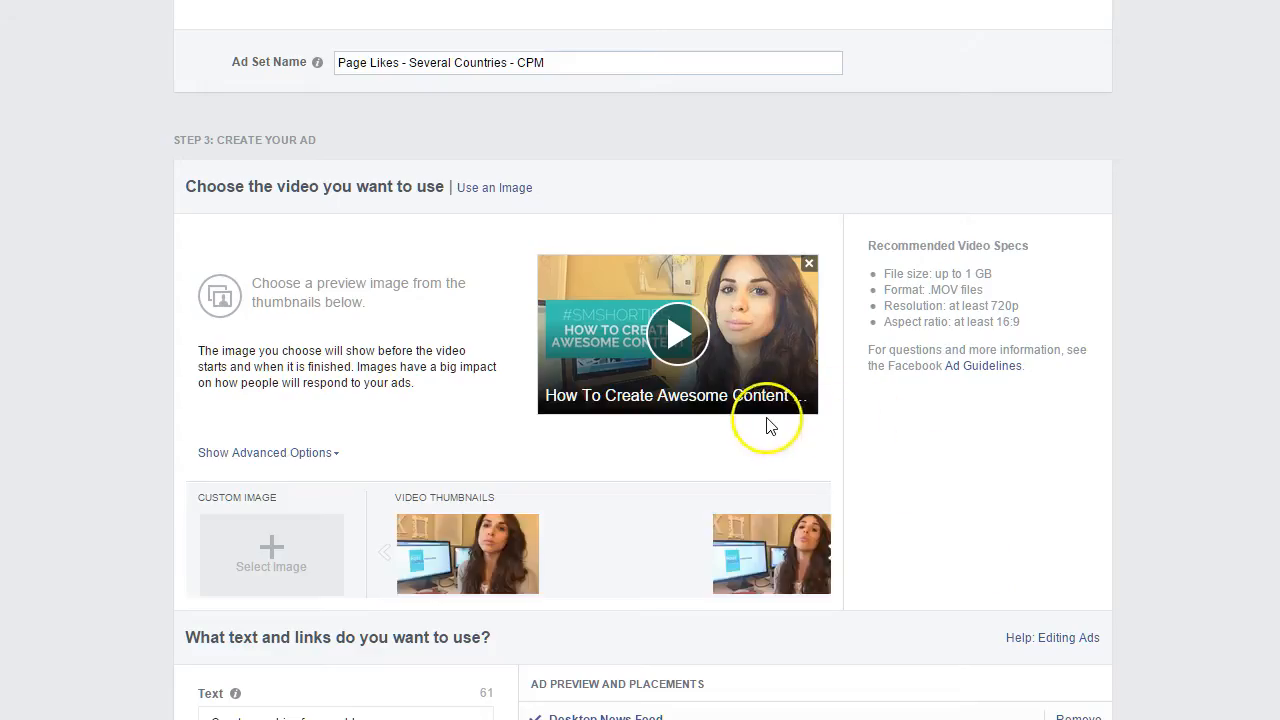
Check the video ad's Desktop News Feed preview and switch the ad back to using images.
scroll(766, 425, "down", 4)
scroll(957, 430, "down", 1)
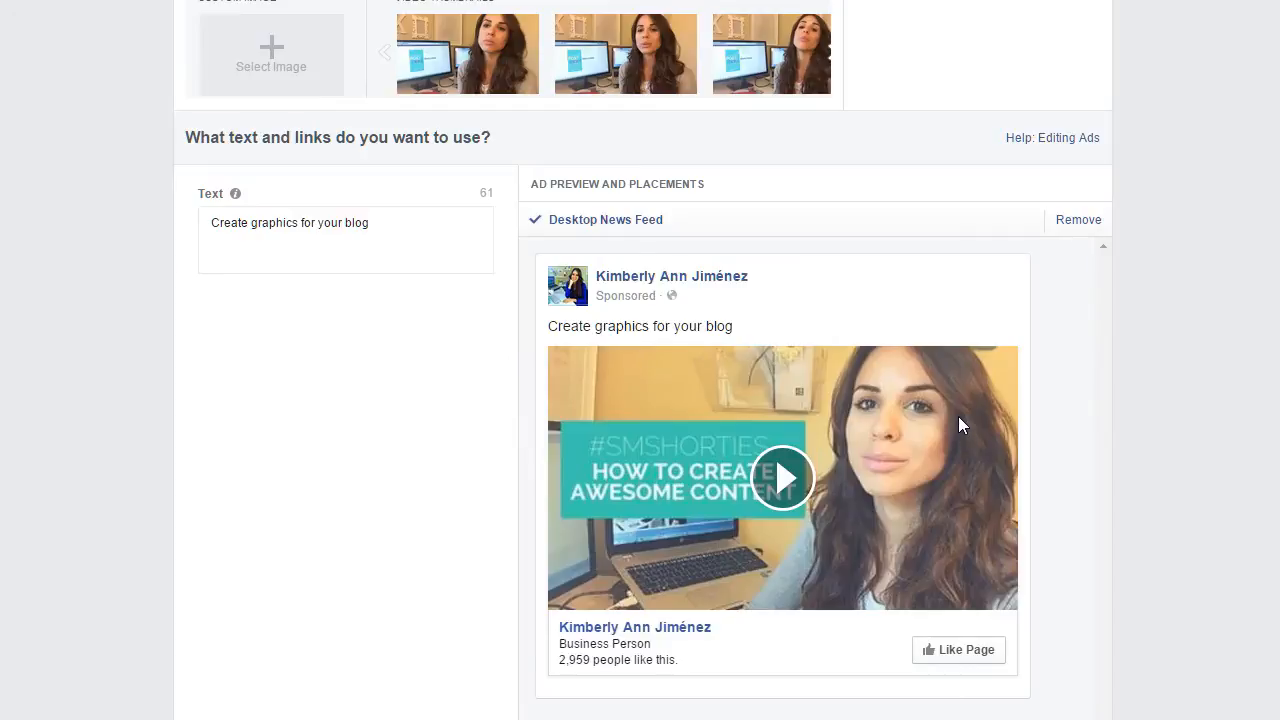
scroll(960, 423, "down", 2)
scroll(962, 427, "up", 4)
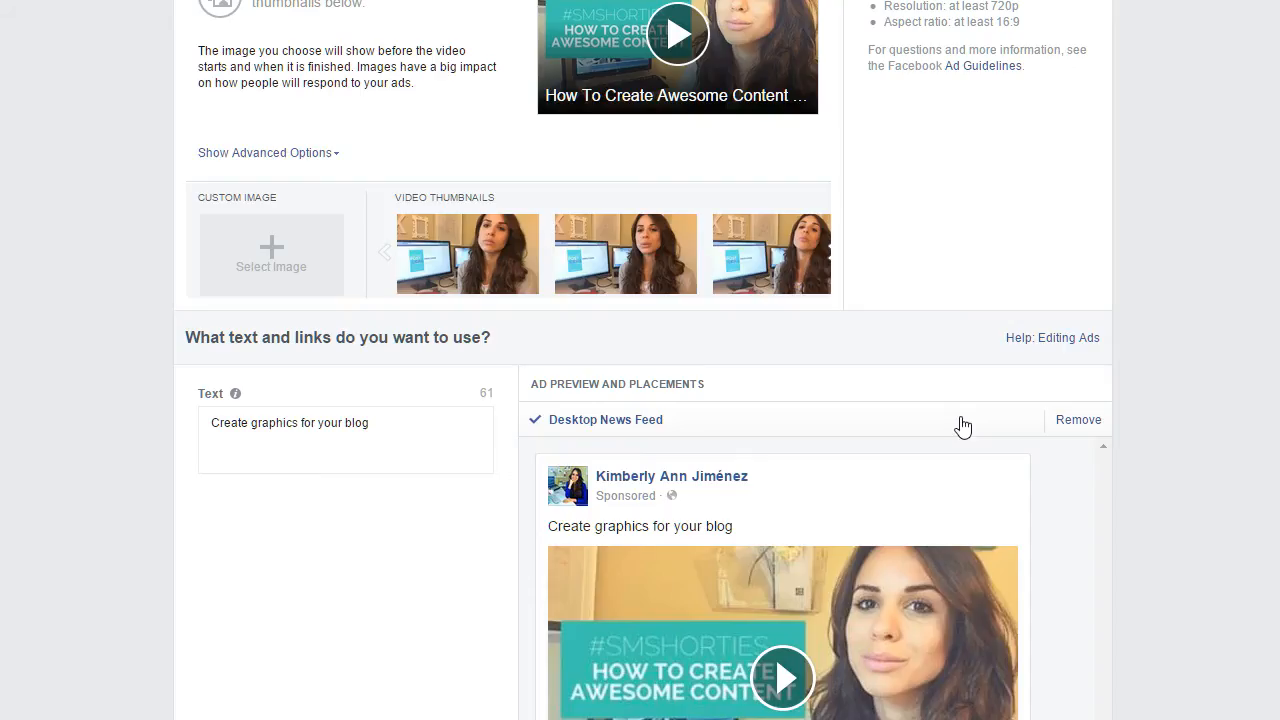
scroll(960, 423, "down", 2)
scroll(814, 363, "up", 4)
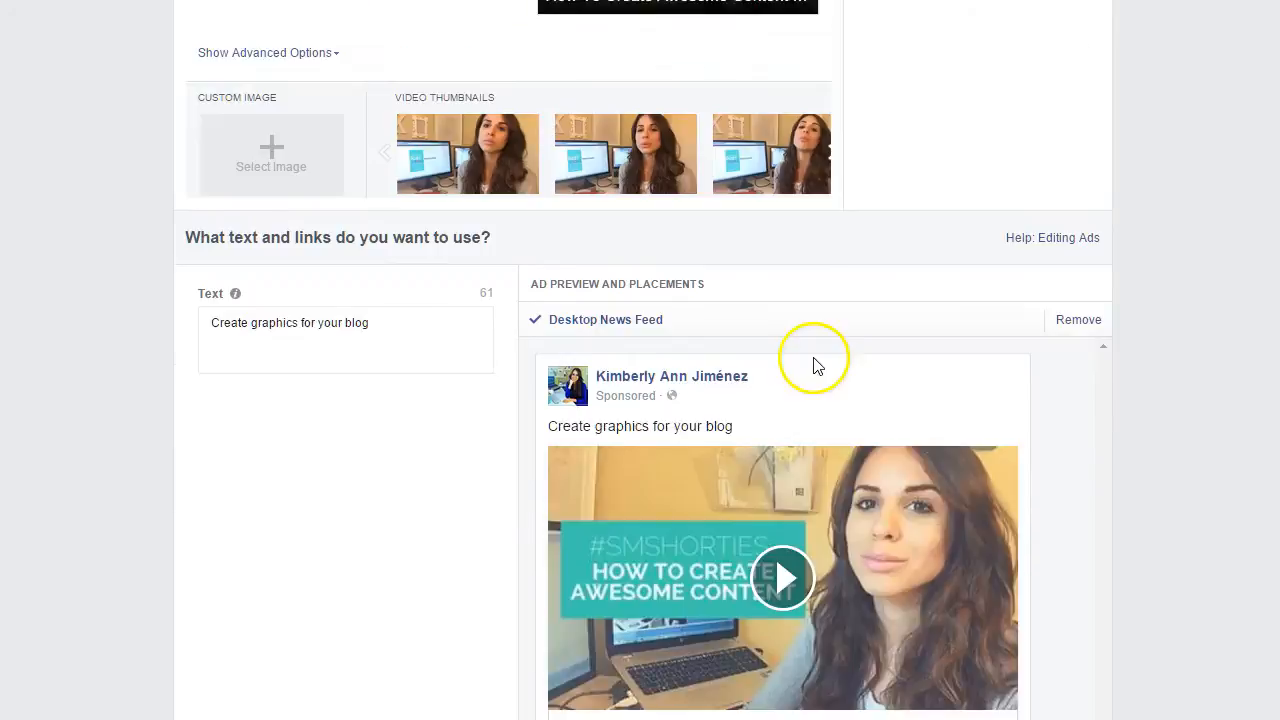
left_click(494, 89)
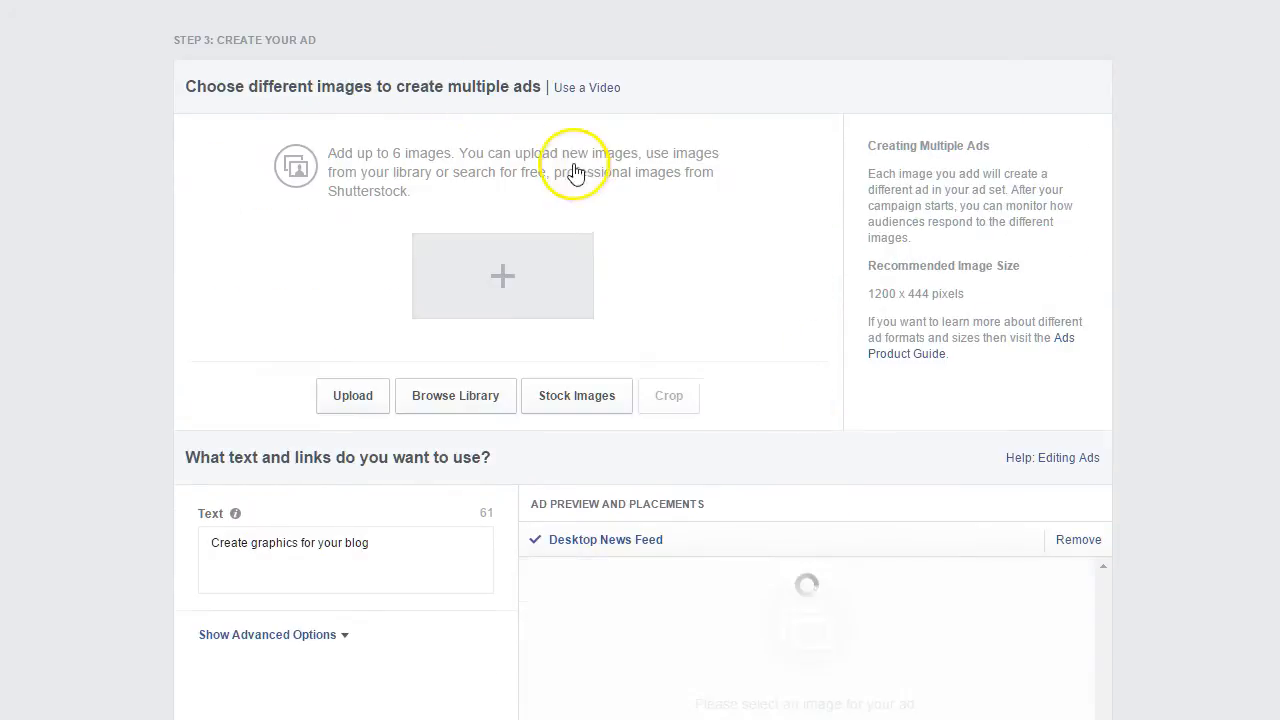
Add two 'free tips & strategies' cover images from the image library to the ad and check their Desktop News Feed previews.
scroll(720, 394, "down", 3)
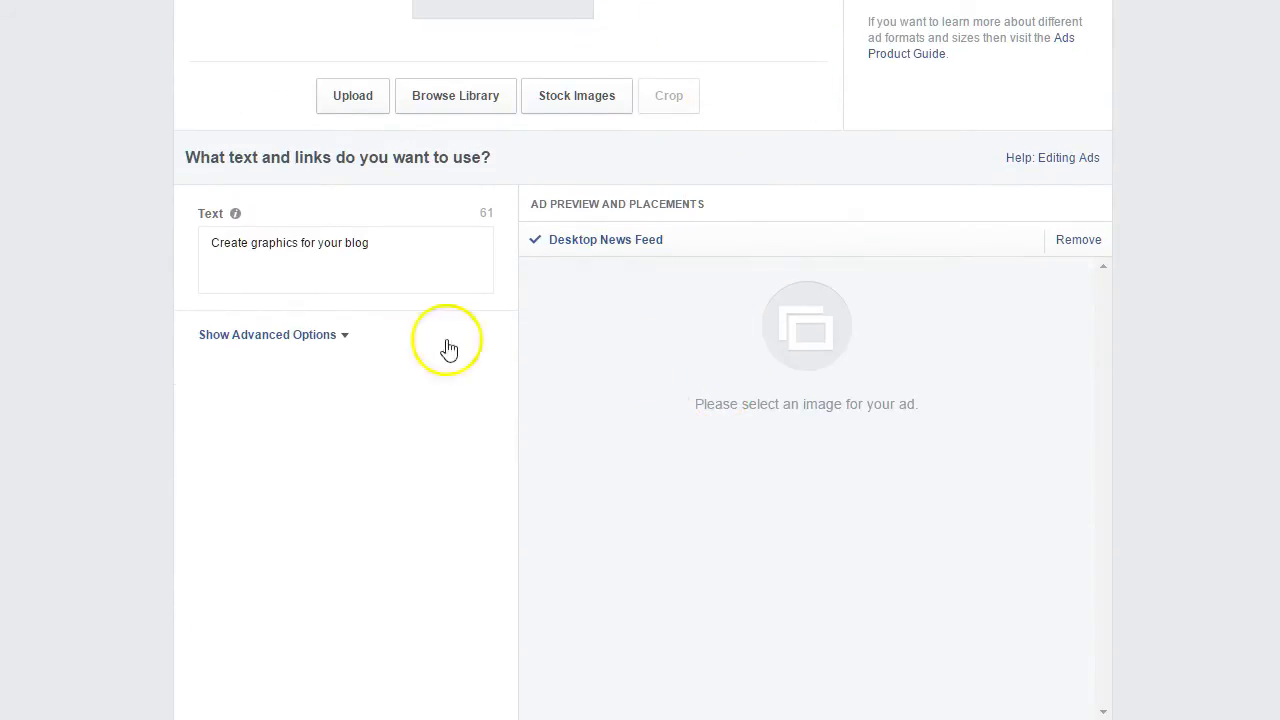
scroll(510, 197, "up", 2)
left_click(505, 182)
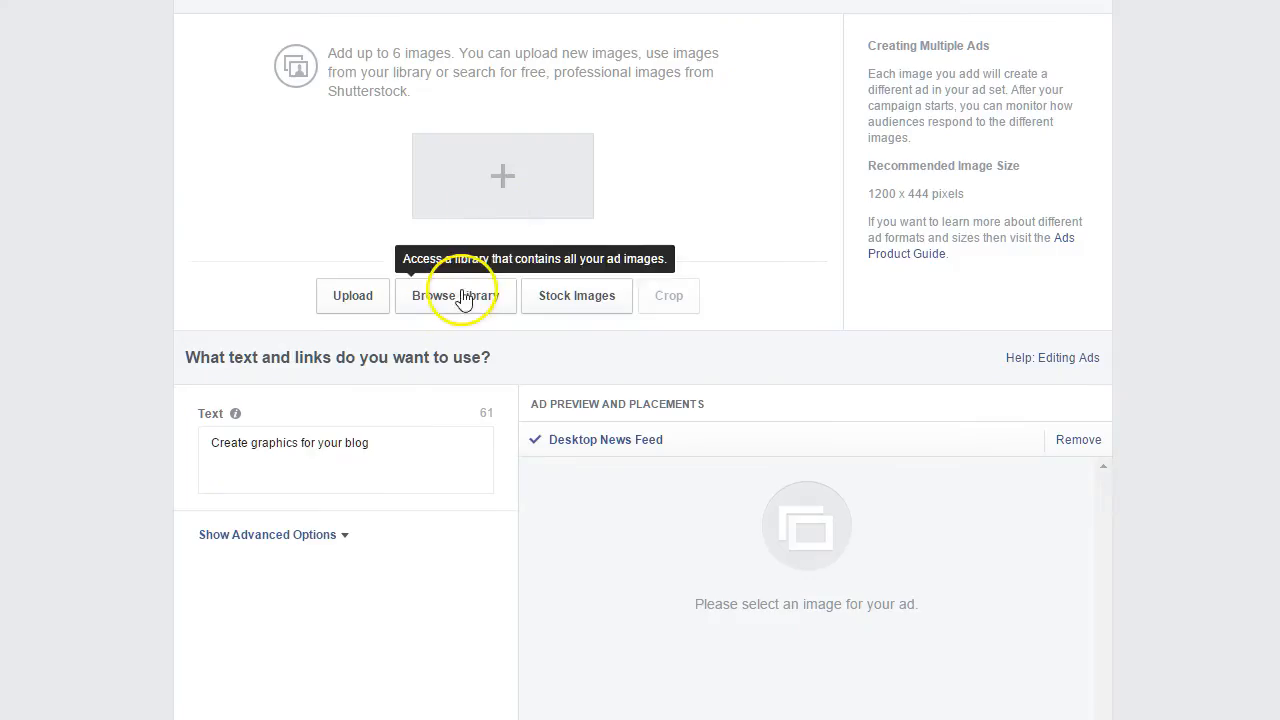
left_click(457, 300)
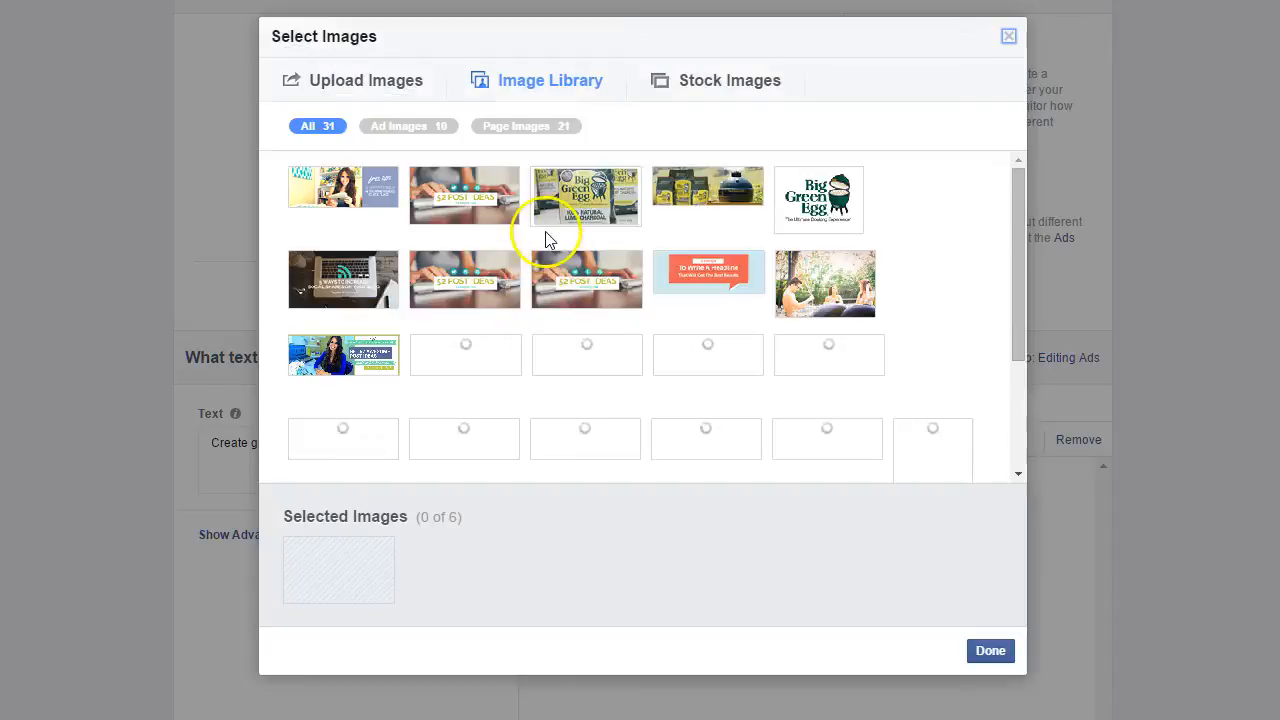
left_click(619, 447)
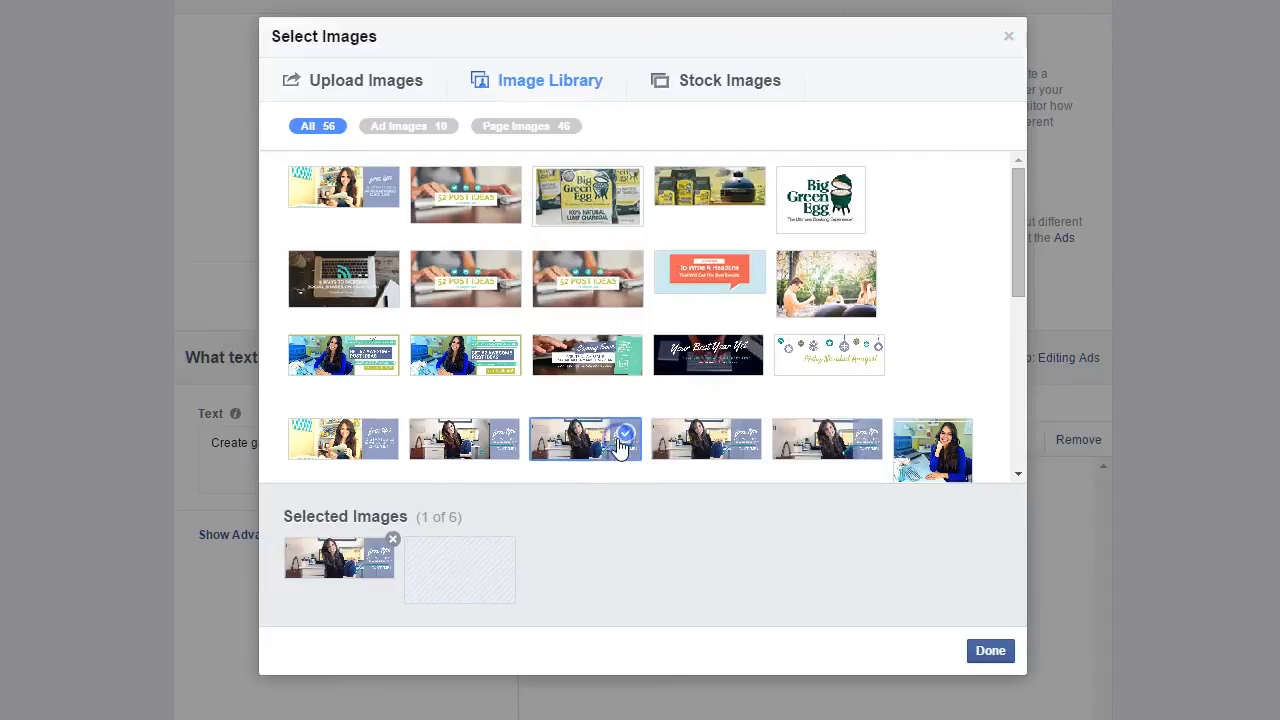
left_click(379, 440)
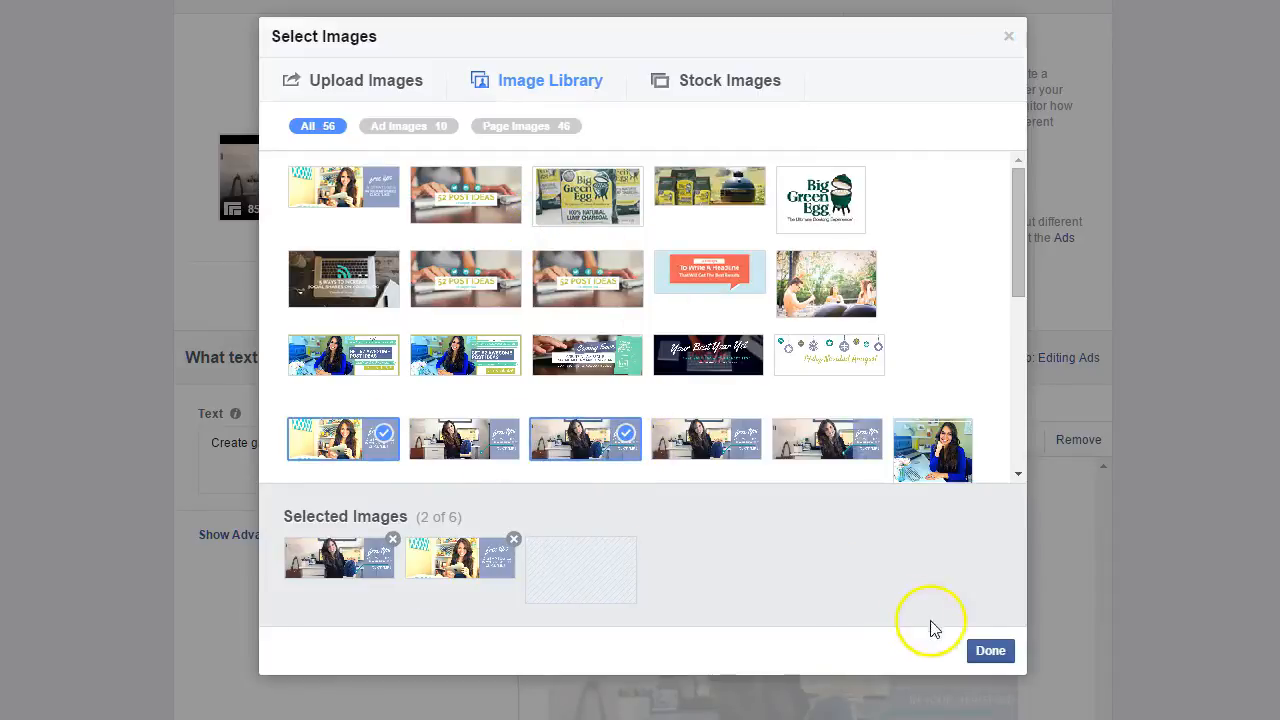
left_click(978, 648)
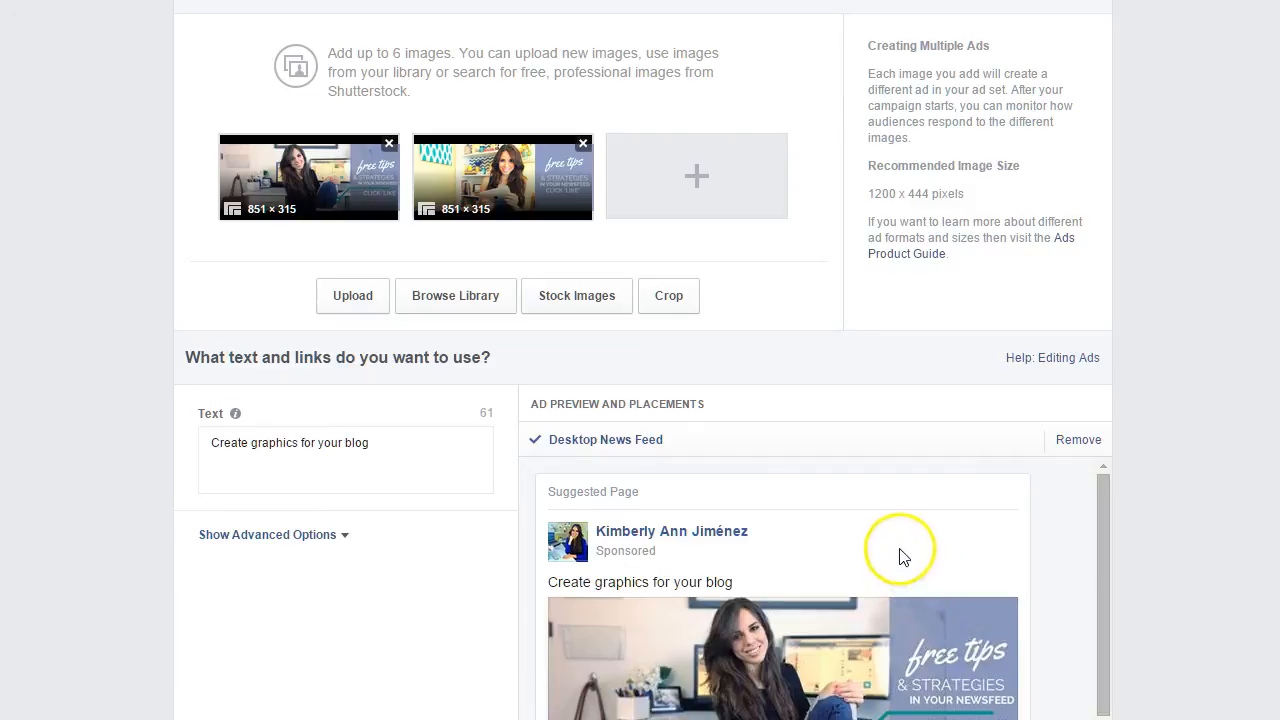
scroll(899, 547, "down", 5)
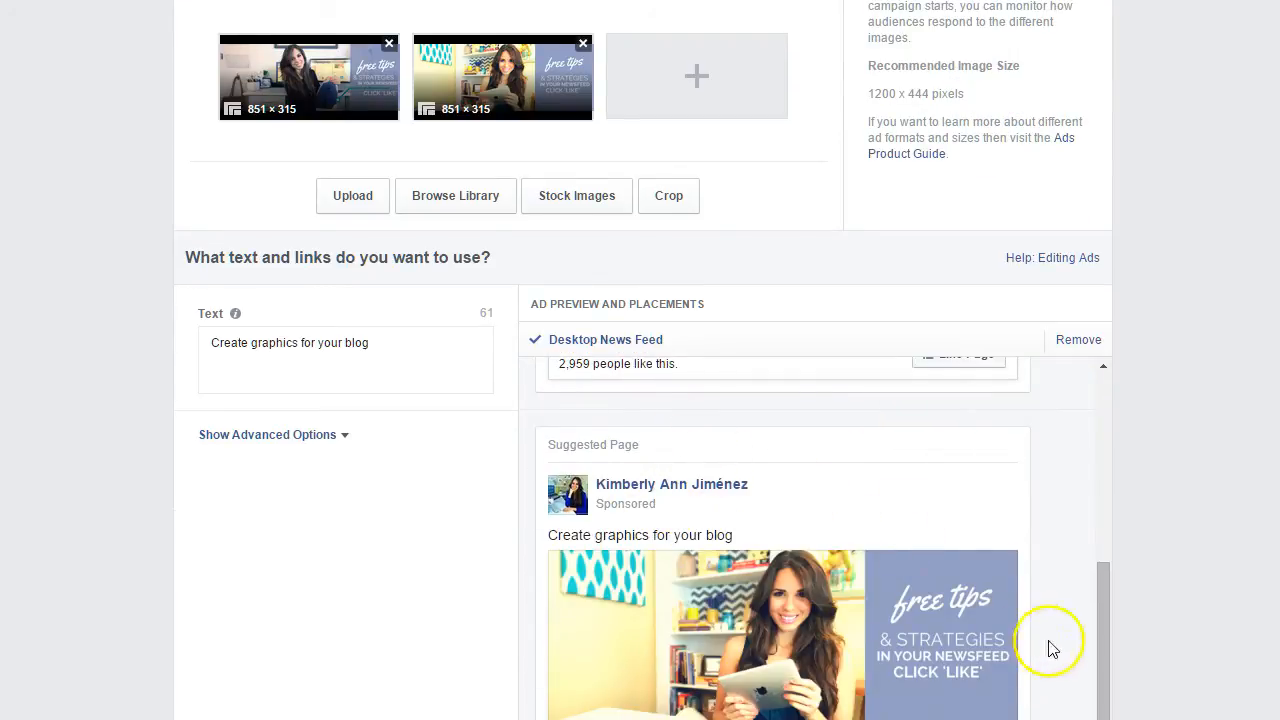
Replace the ad text with "Want more free social media tips on your news feed? LIKE my page!".
triple_click(312, 343)
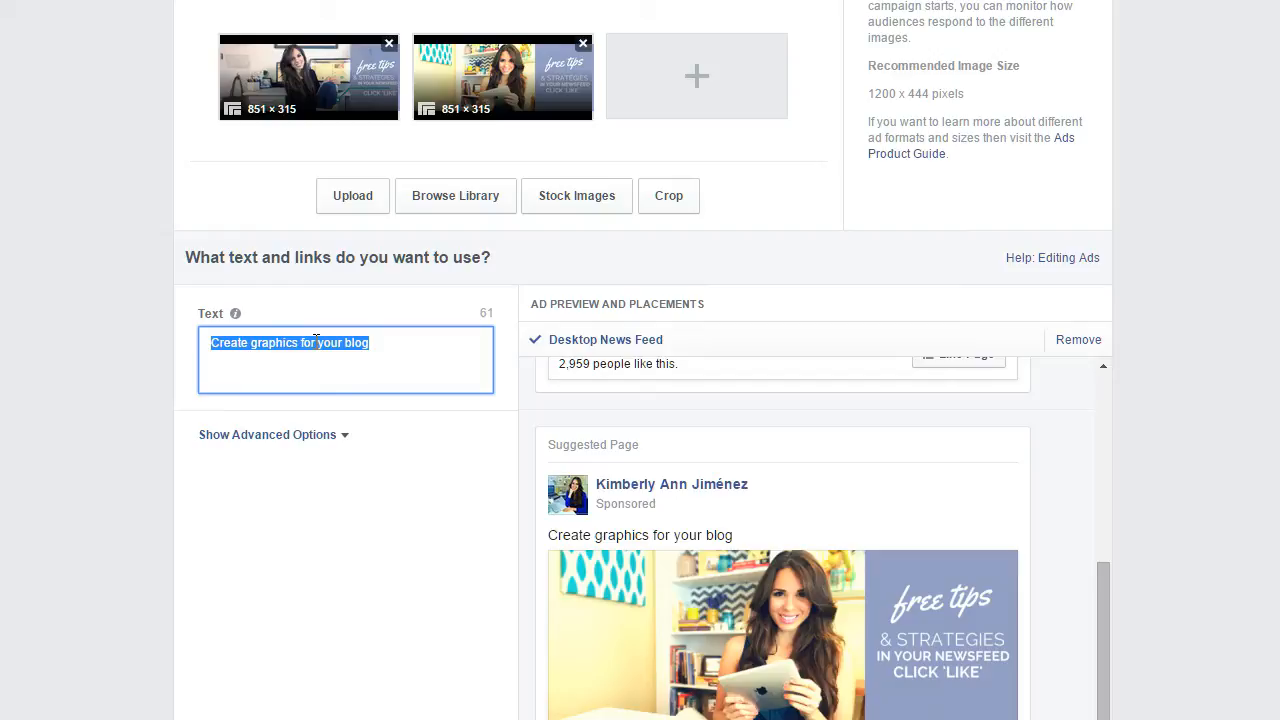
type("Want more fre")
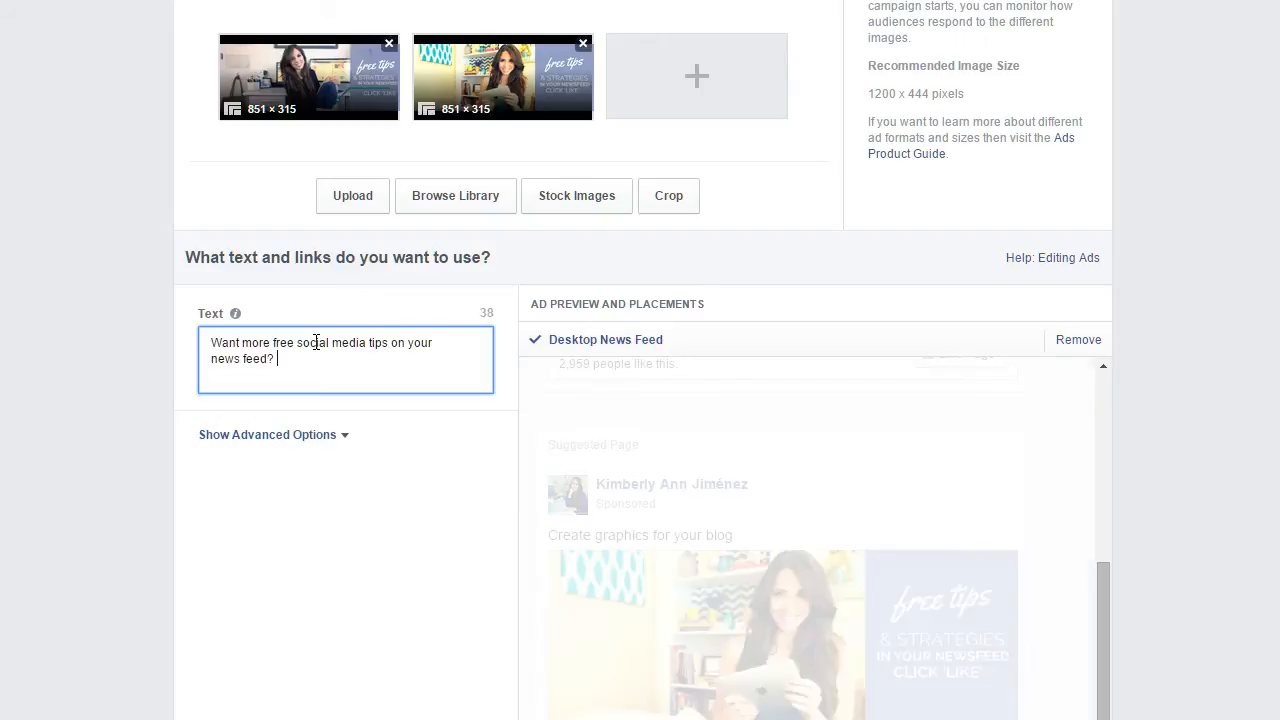
type("LIKE my page!")
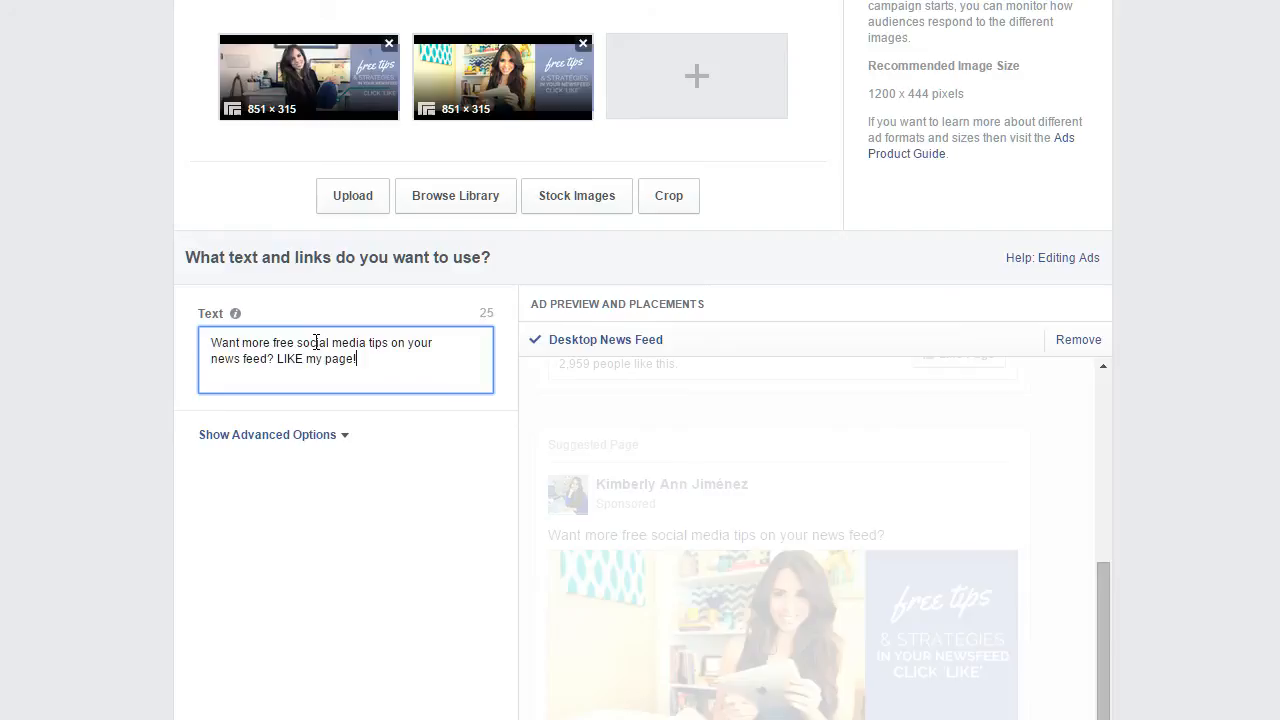
Show the advanced text options and preview both ads in the Right Column placement.
left_click(325, 437)
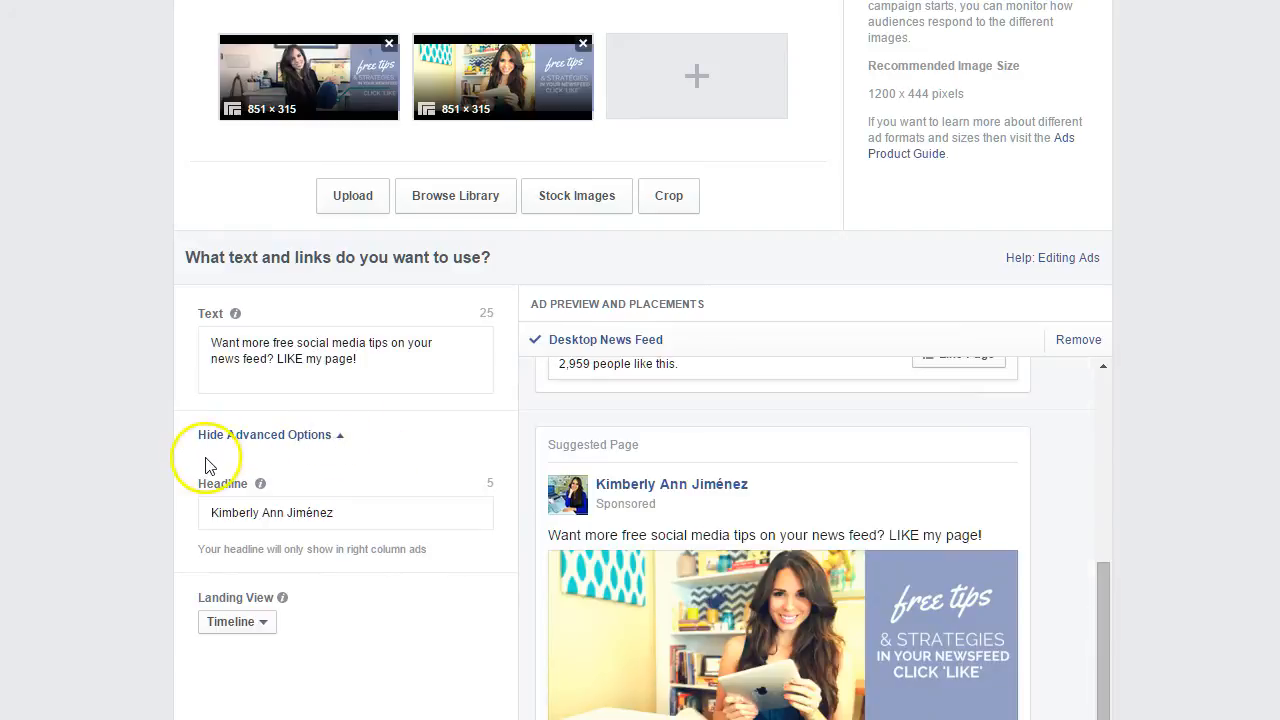
scroll(245, 490, "down", 2)
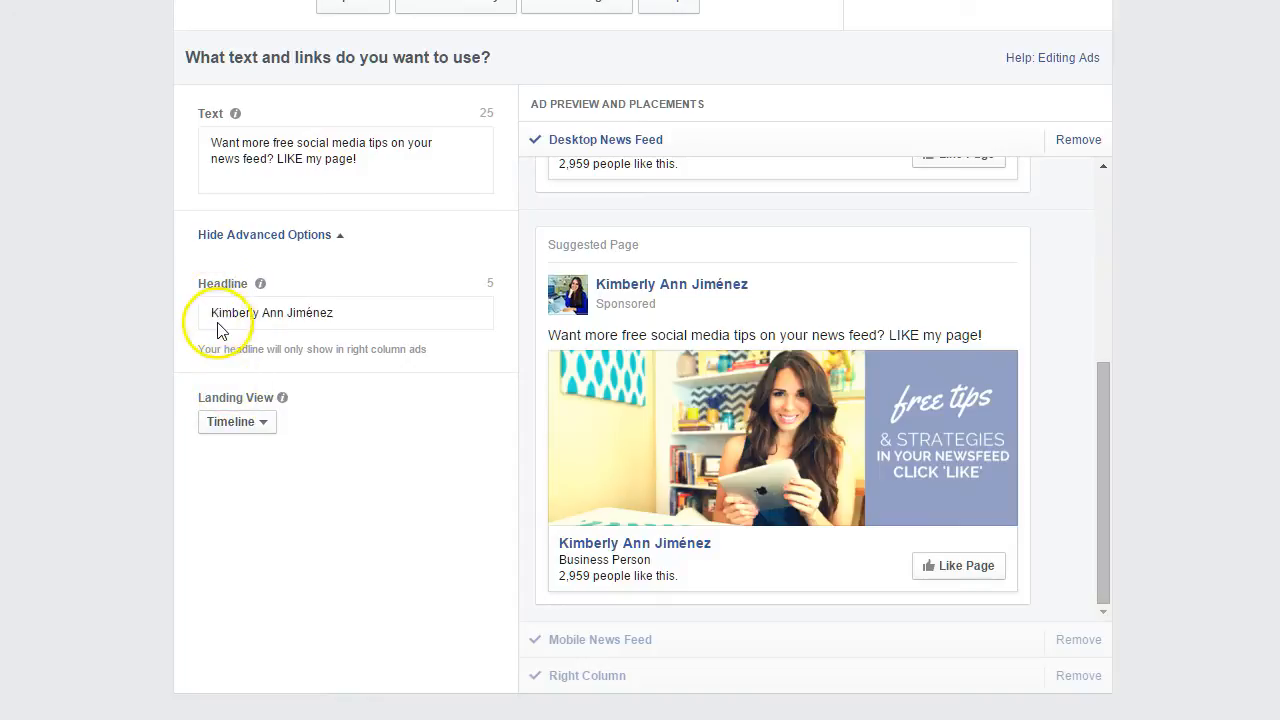
left_click_drag(215, 313, 415, 313)
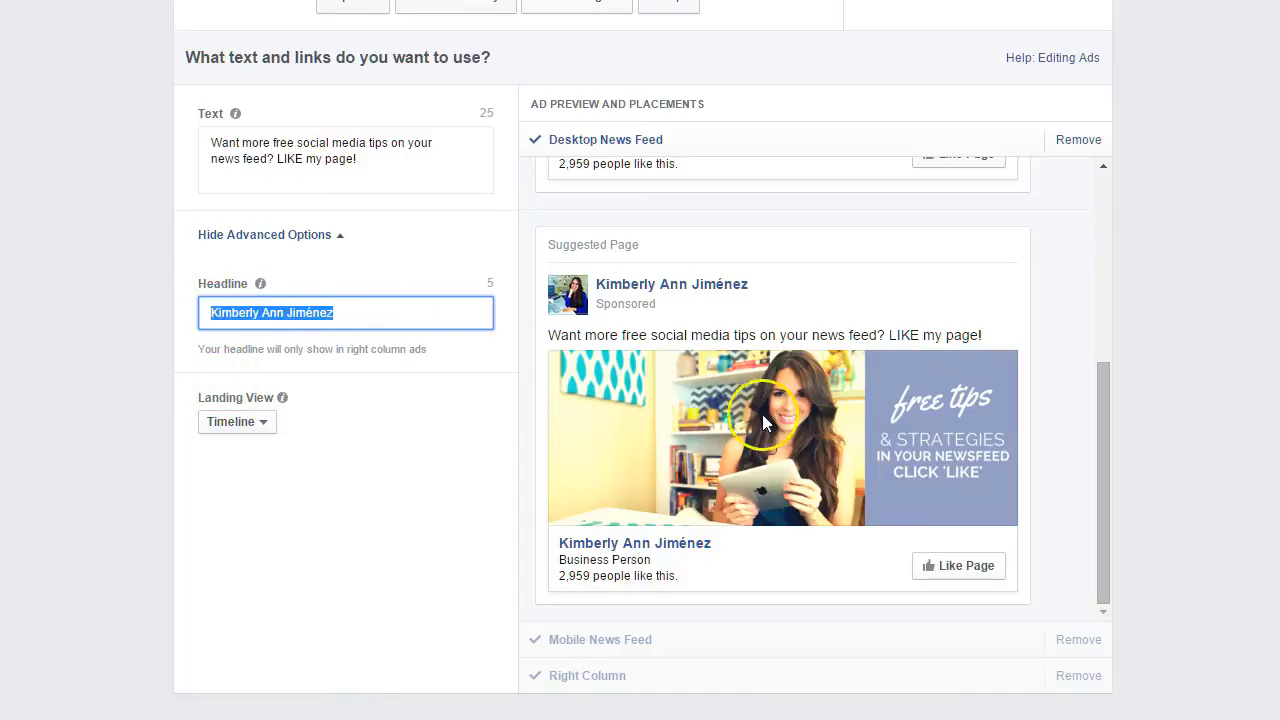
scroll(762, 414, "down", 2)
left_click(576, 516)
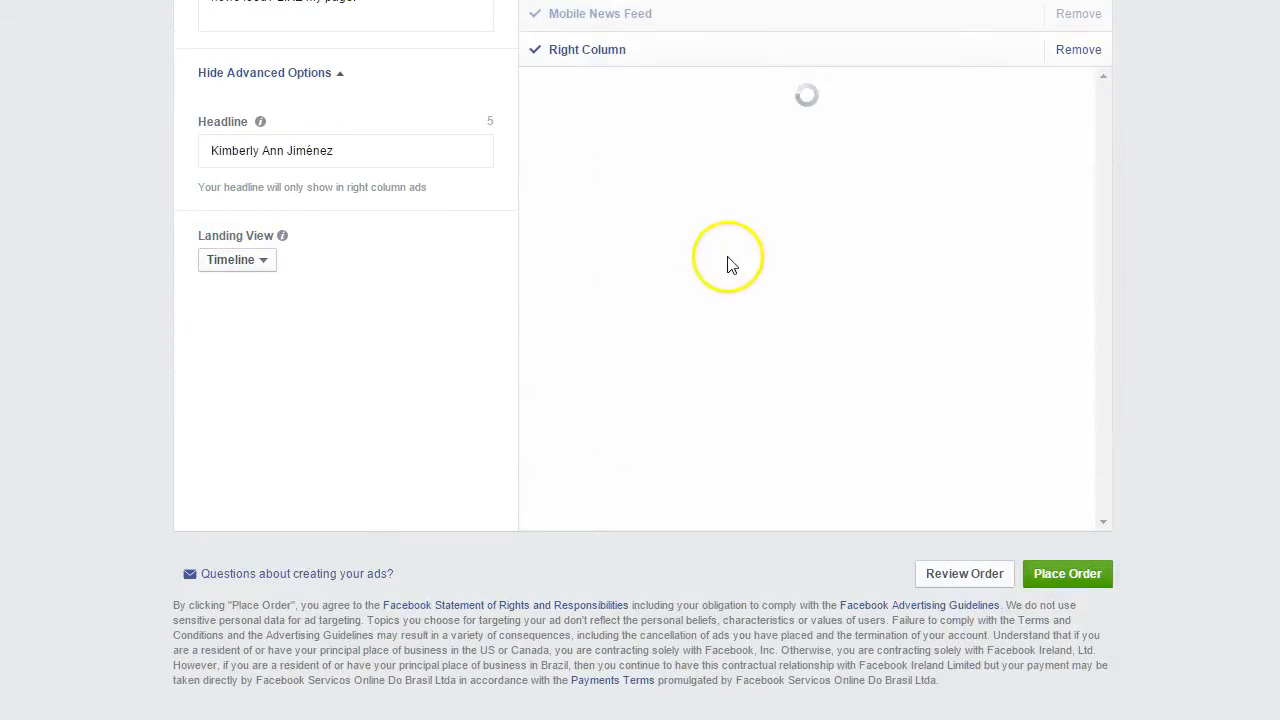
scroll(591, 109, "up", 1)
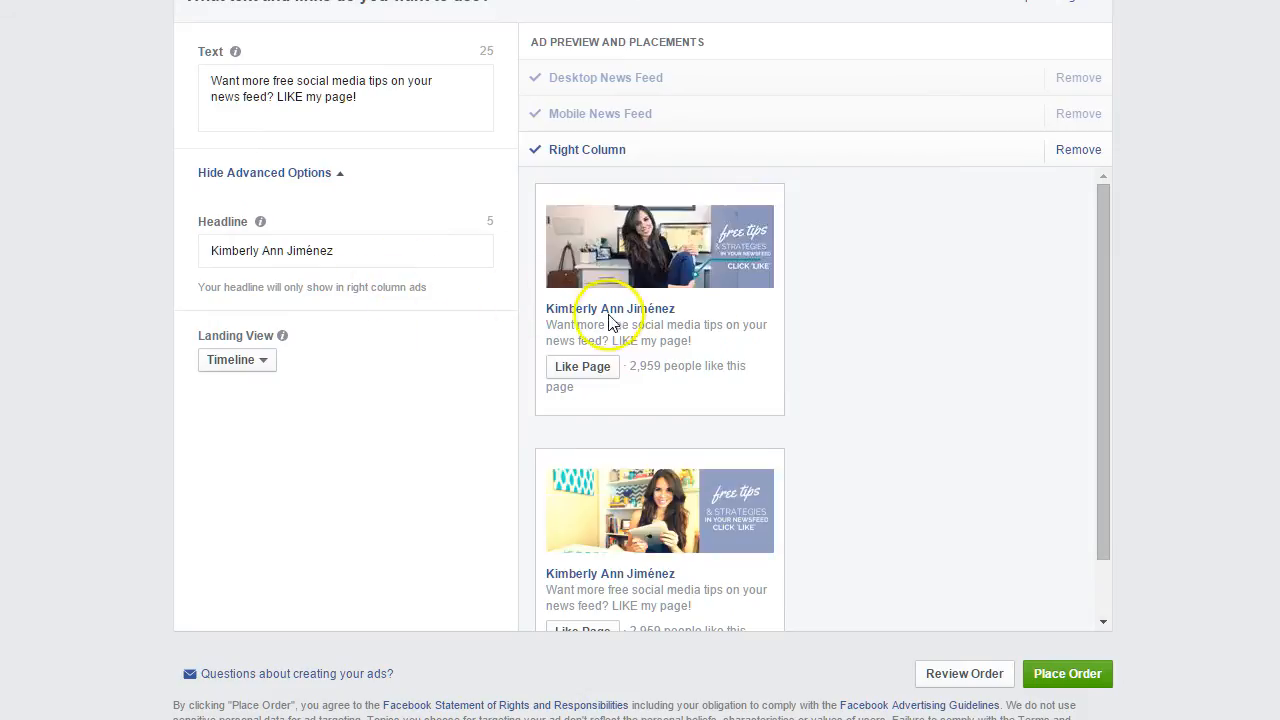
Set the ad headline to "Free Social Tips" and the landing view to Download The PDF.
left_click(342, 256)
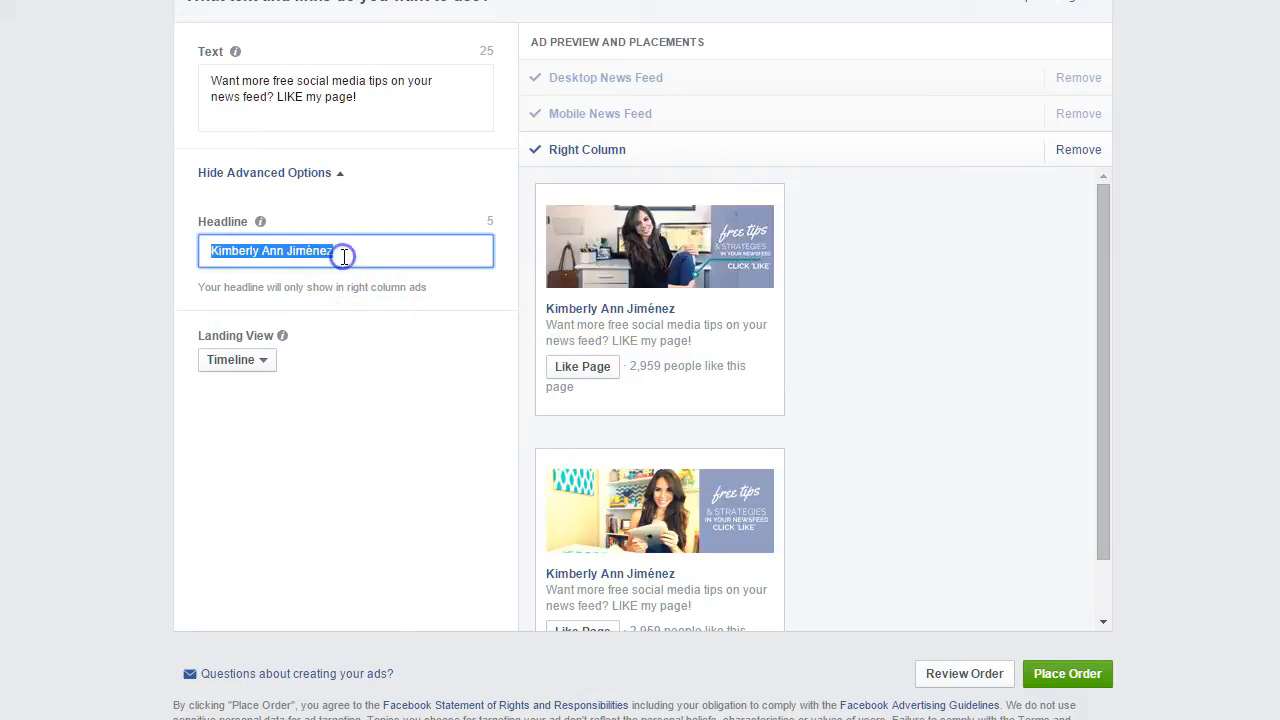
type("More Free Social Tips")
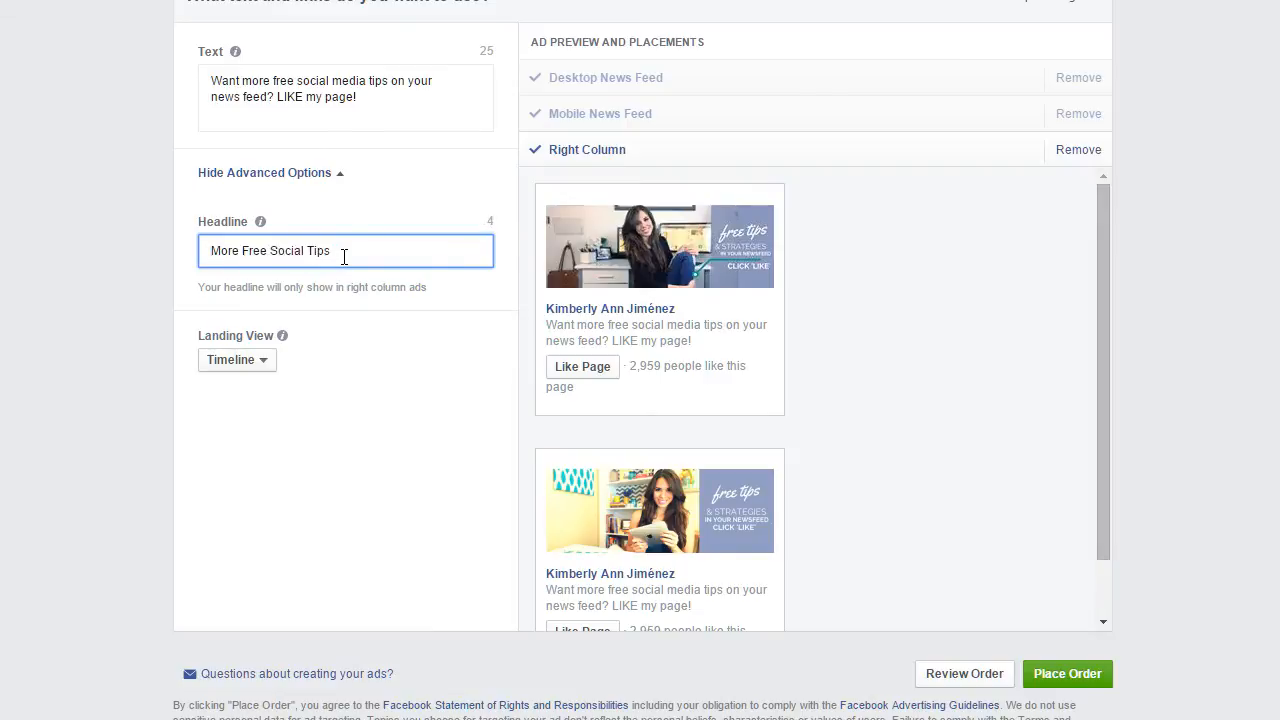
left_click(241, 250)
key("BackSpace")
key("BackSpace")
key("BackSpace")
key("BackSpace")
key("BackSpace")
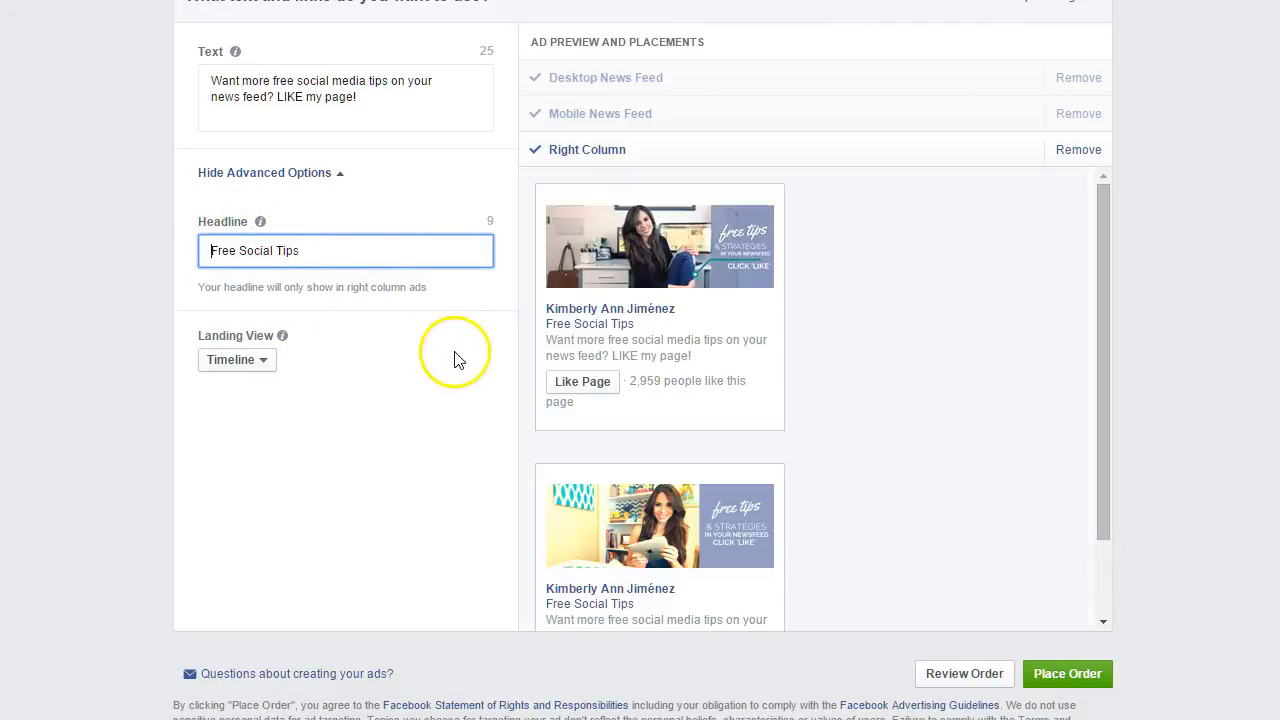
left_click(250, 362)
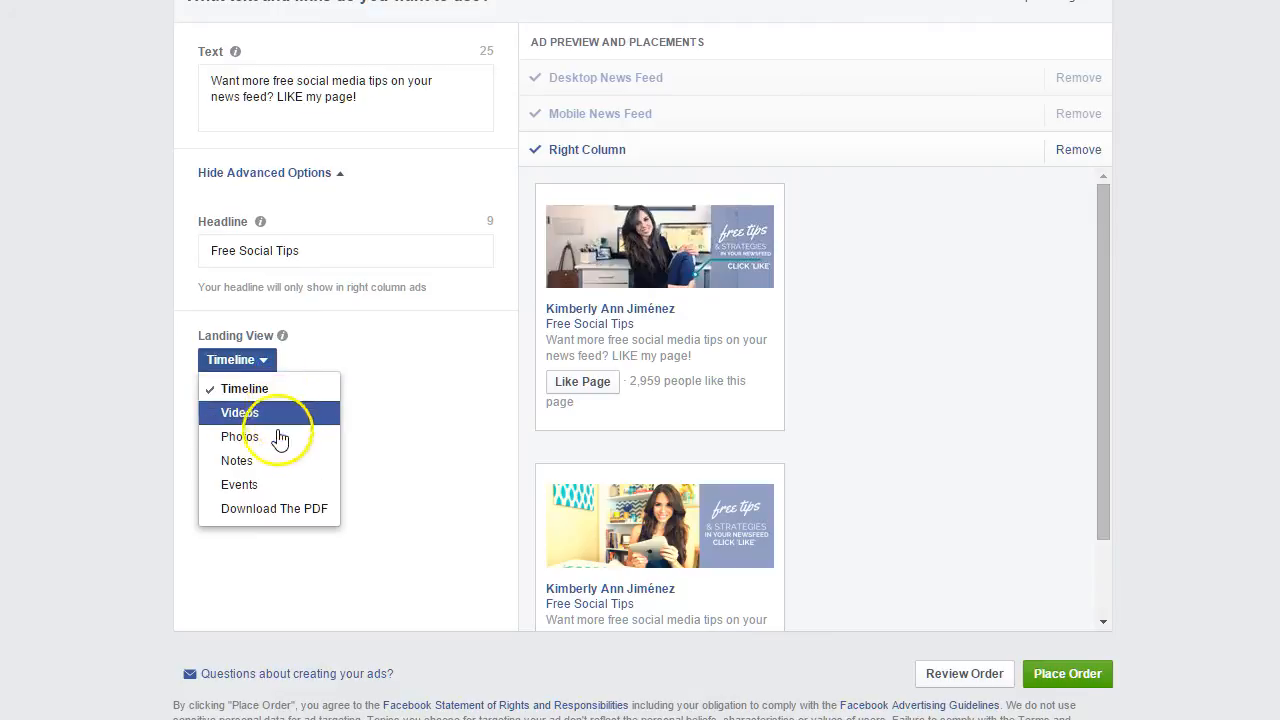
left_click(283, 510)
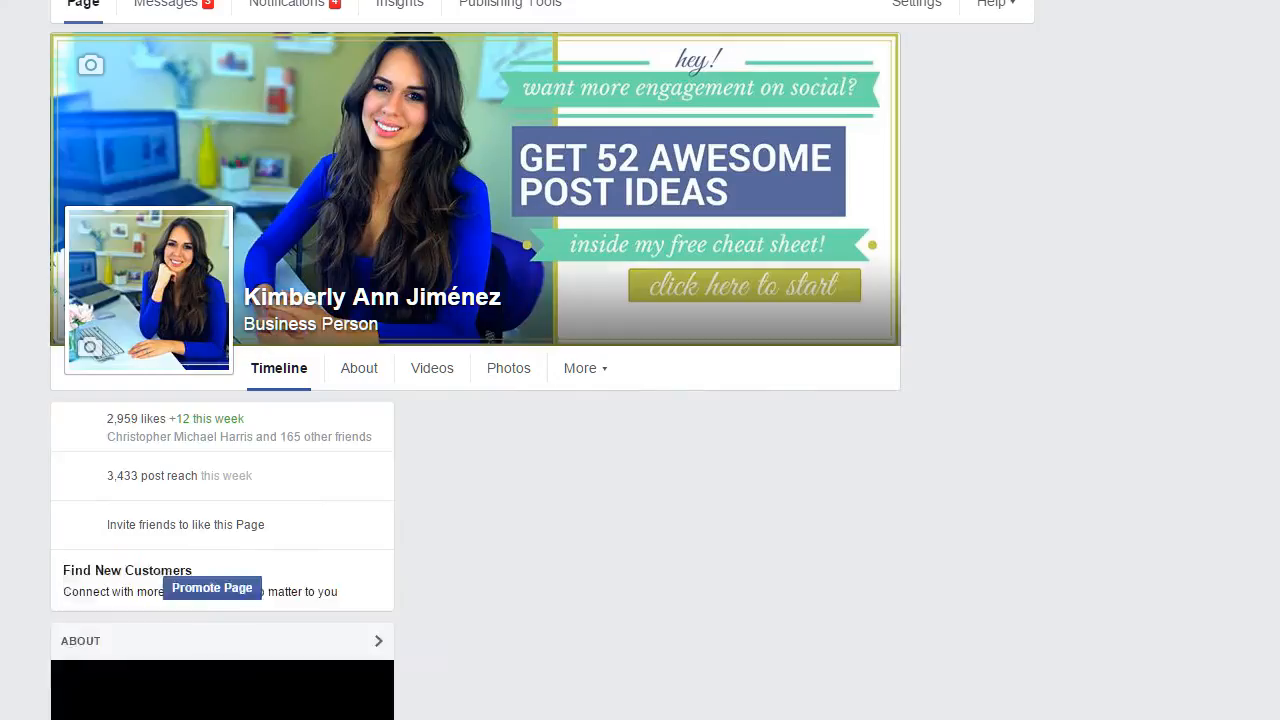
Examine the Download The PDF section of the Facebook page, including its image and sign-up form.
left_click(584, 368)
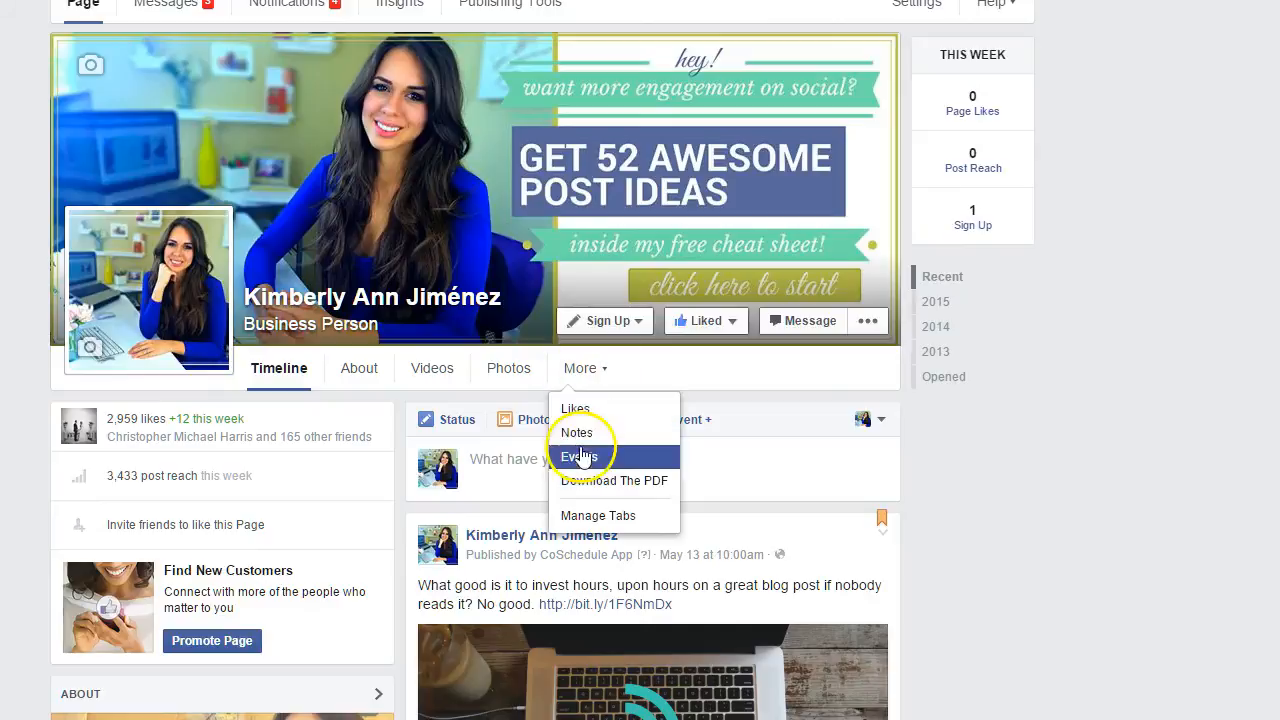
left_click(593, 482)
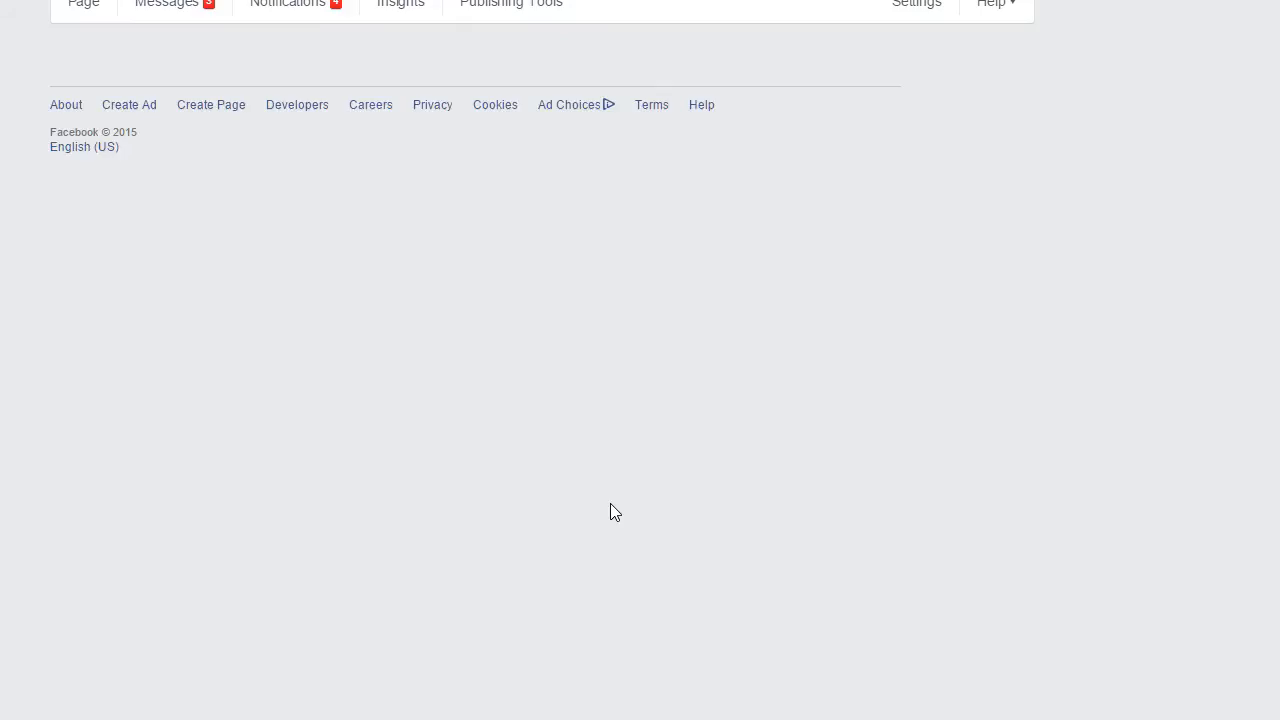
scroll(605, 458, "down", 3)
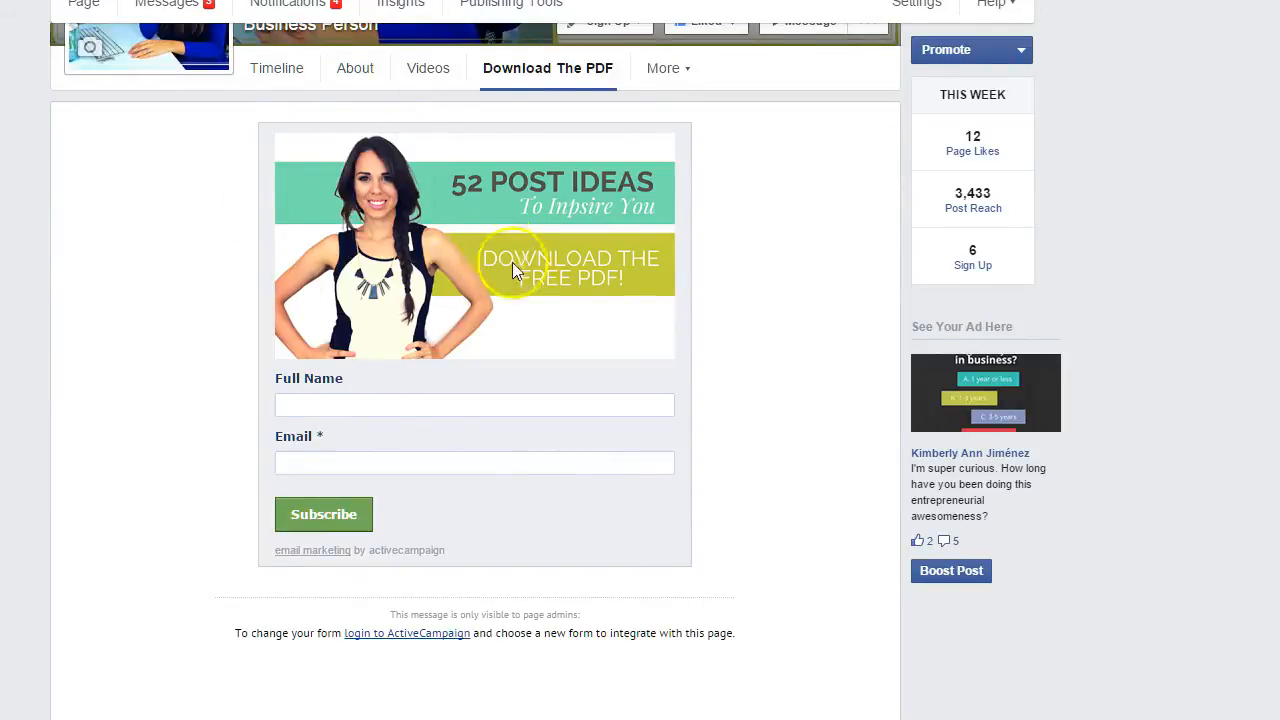
scroll(512, 268, "up", 2)
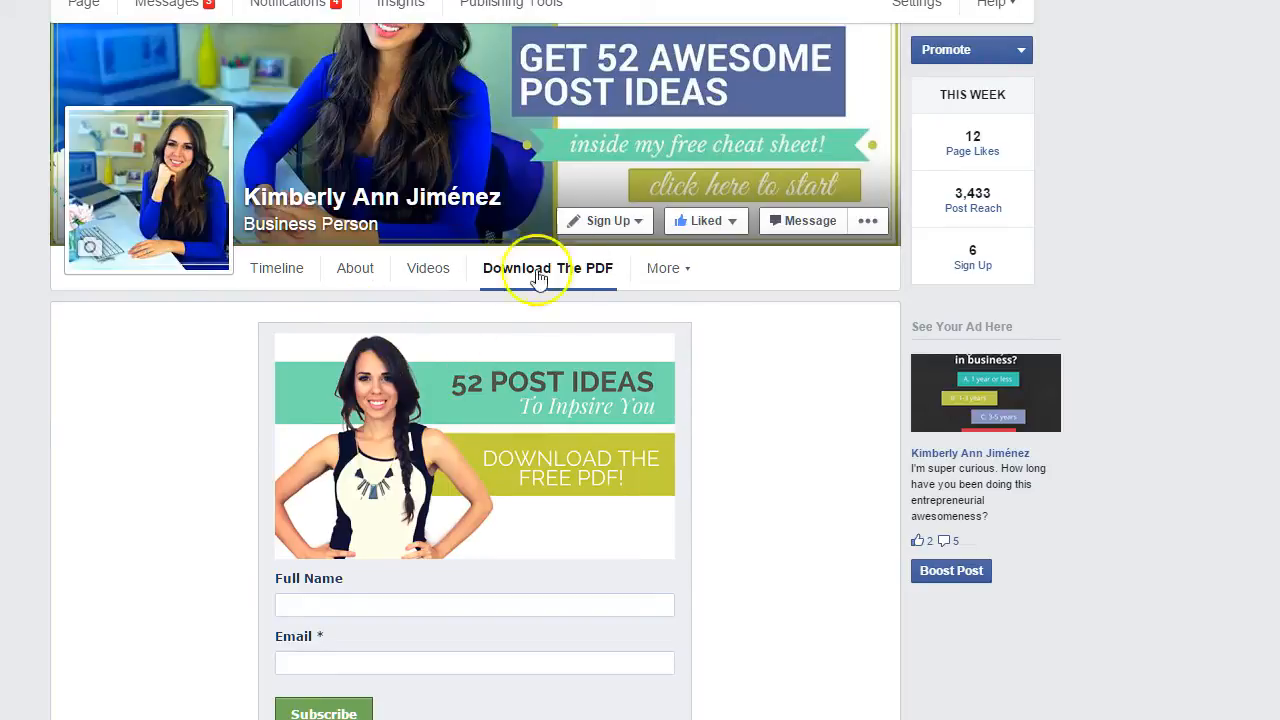
scroll(538, 278, "up", 1)
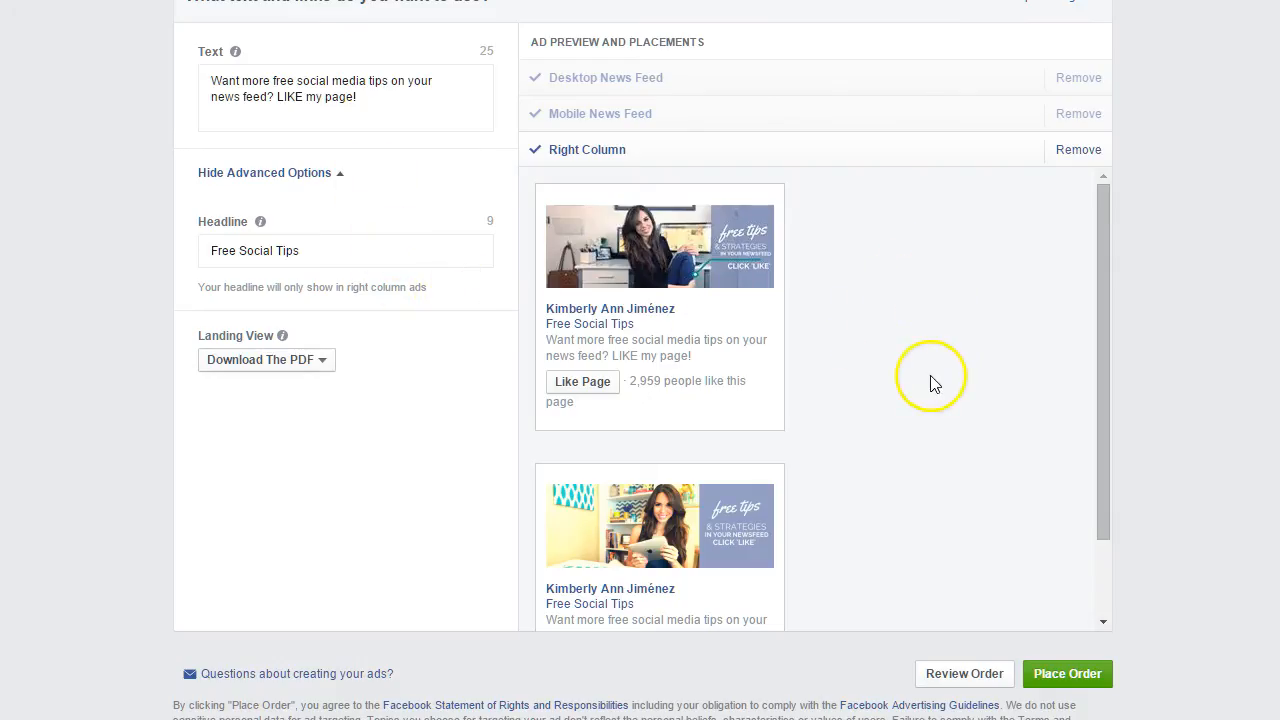
Check the Right Column previews of both ads, place the ad order and continue to the ad set overview.
scroll(930, 384, "up", 1)
scroll(930, 384, "down", 2)
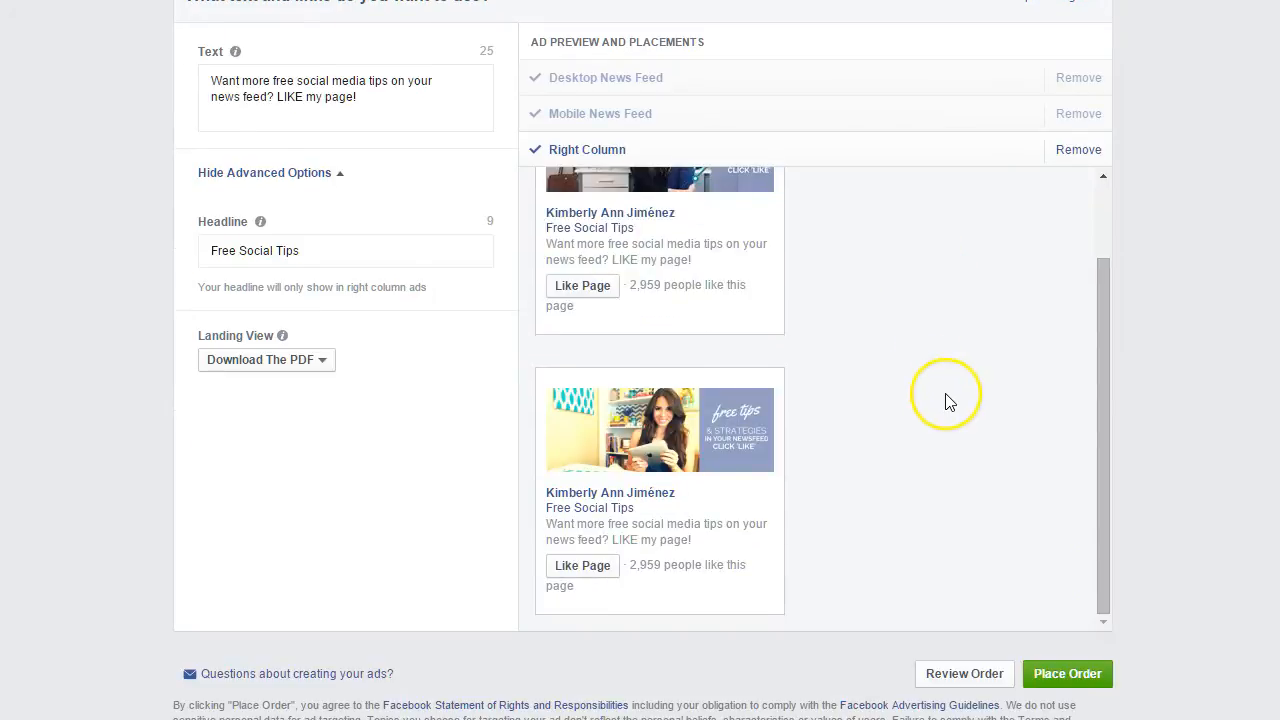
left_click(1085, 675)
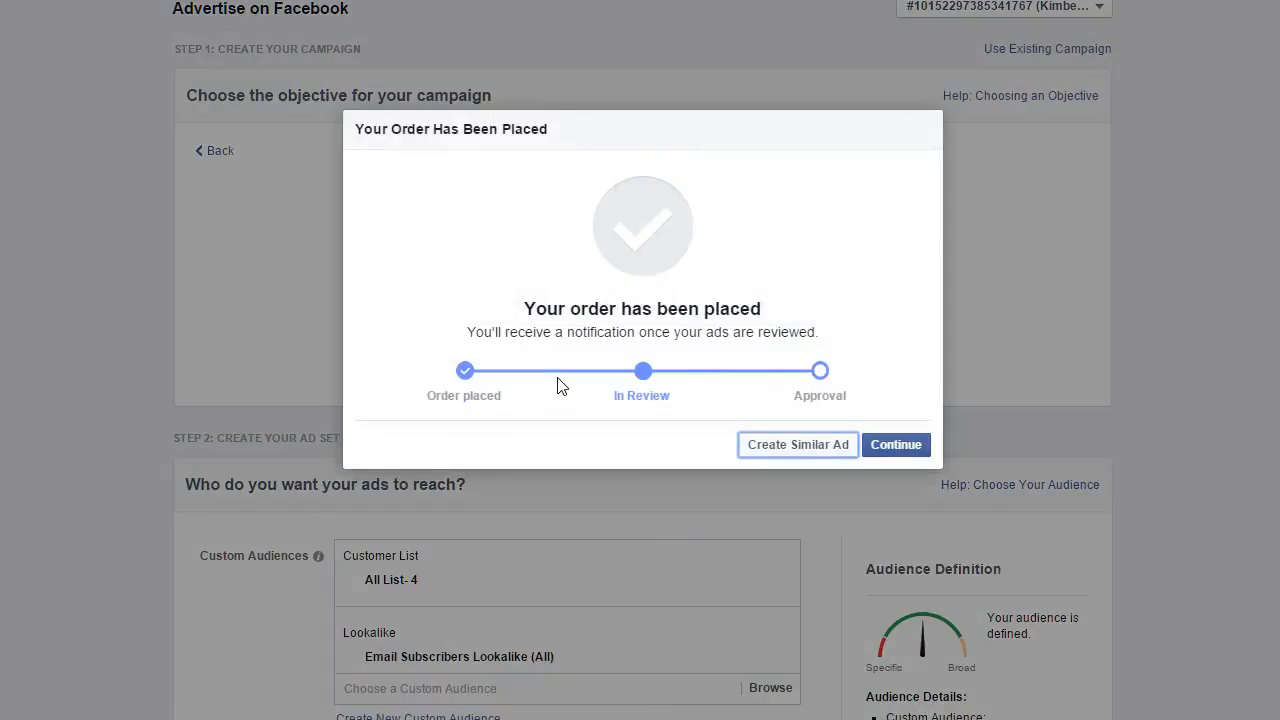
left_click(895, 444)
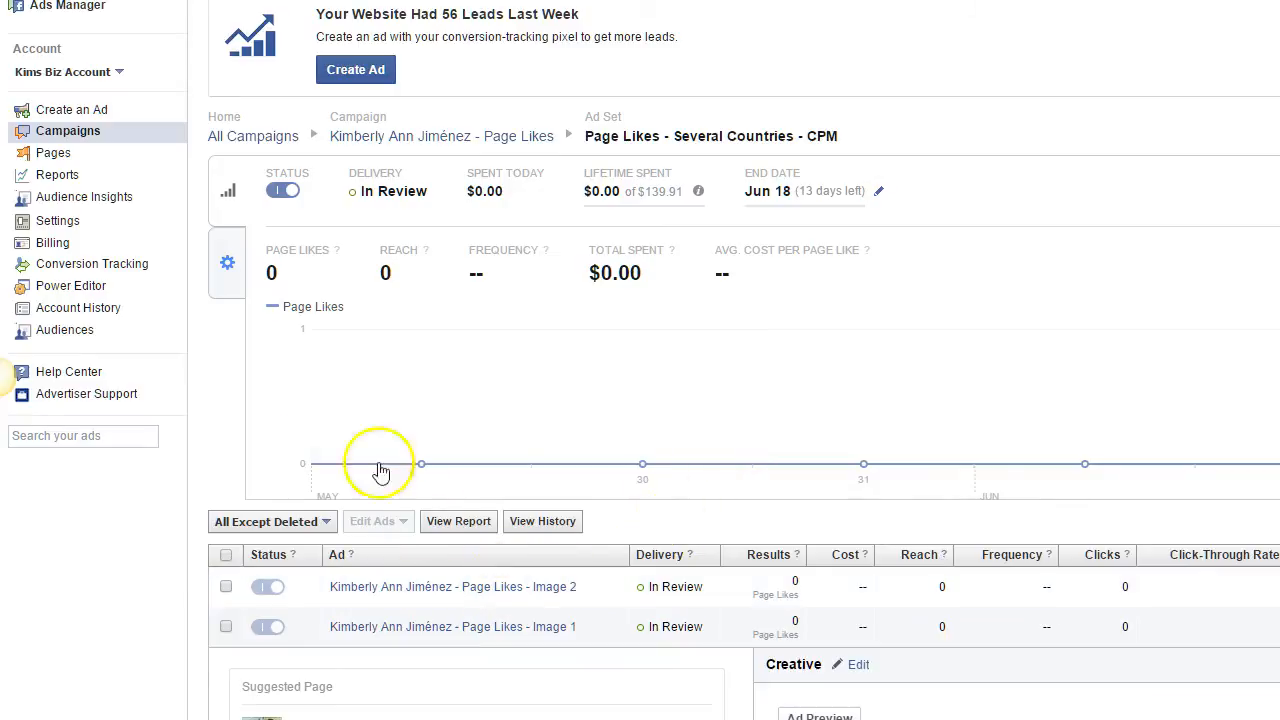
Examine the ad set's budget, schedule and targeting settings and the Reach and Relevance Score columns of its ads.
left_click(229, 263)
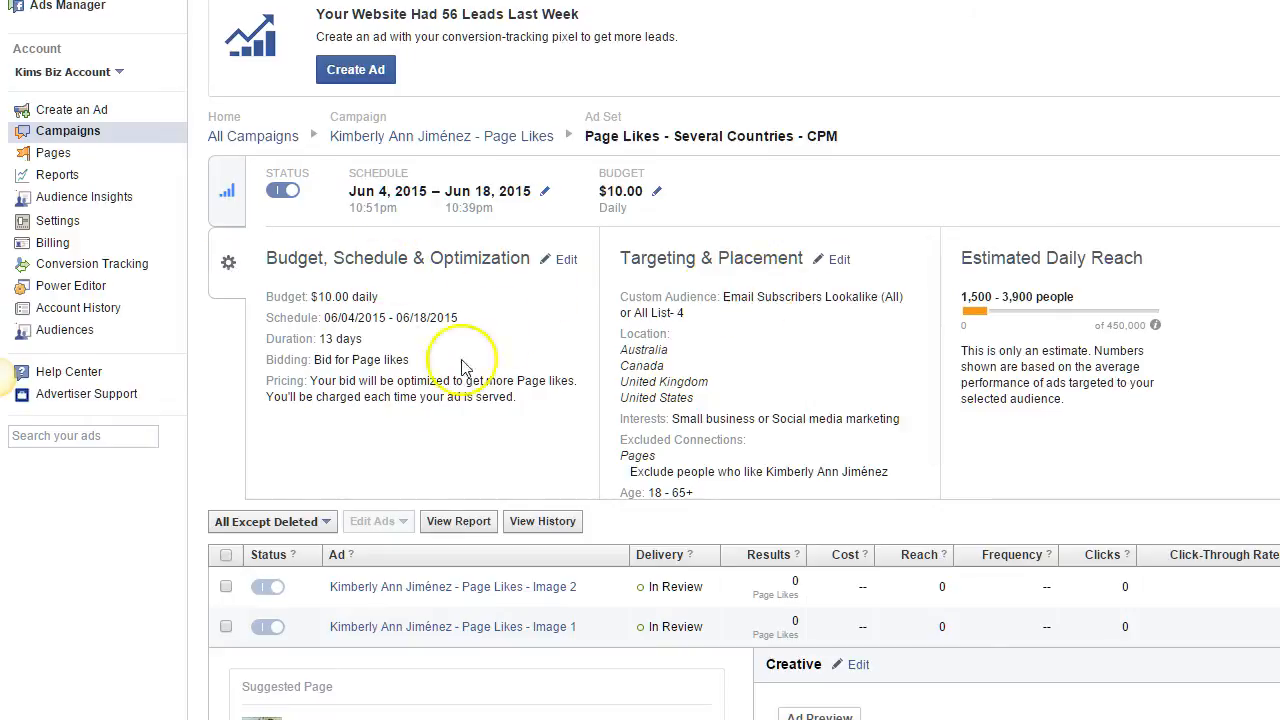
left_click(600, 246)
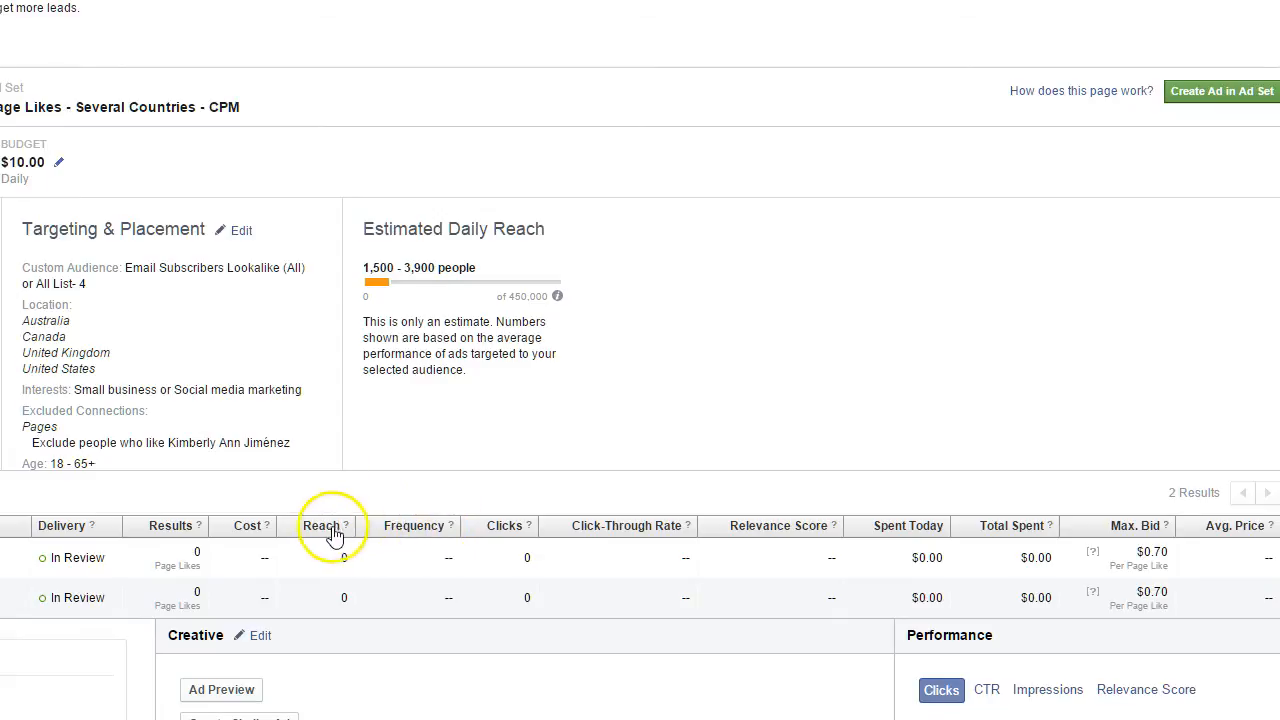
mouse_move(343, 532)
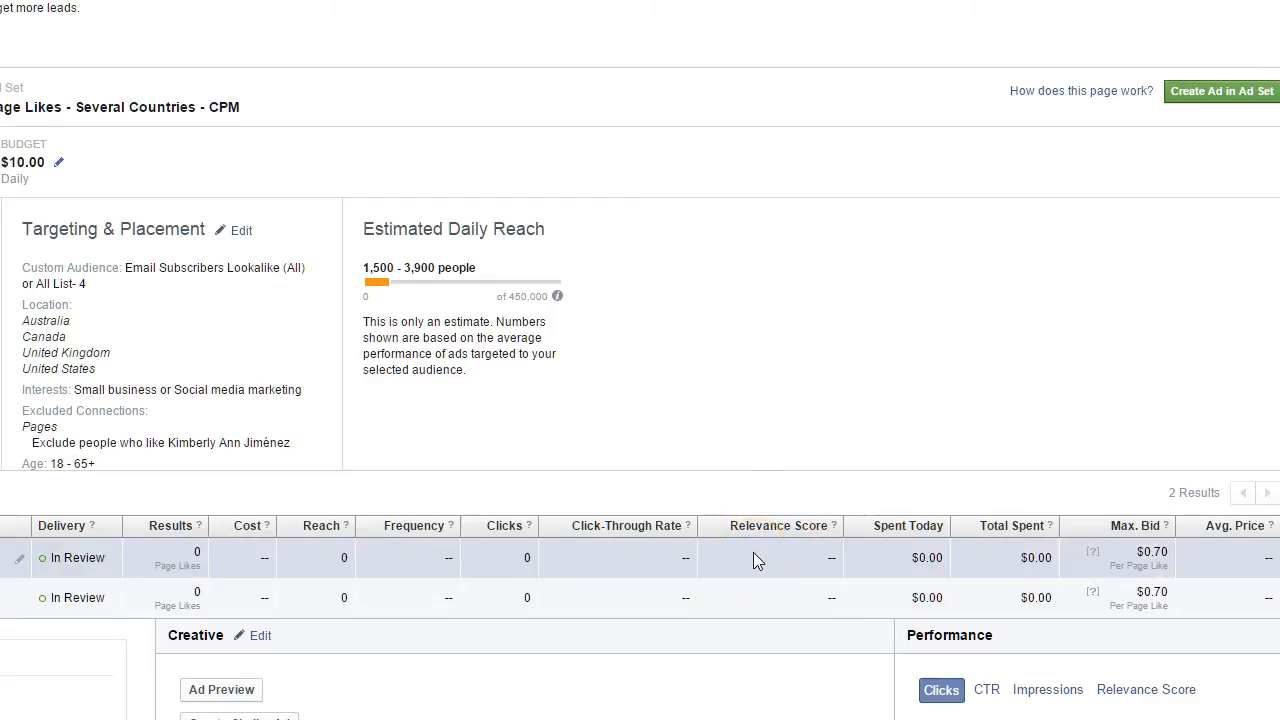
mouse_move(833, 528)
Review the results and costs of all campaigns and open the inactive Cheat Sheet campaign that started on 05/02/2015.
left_click(908, 538)
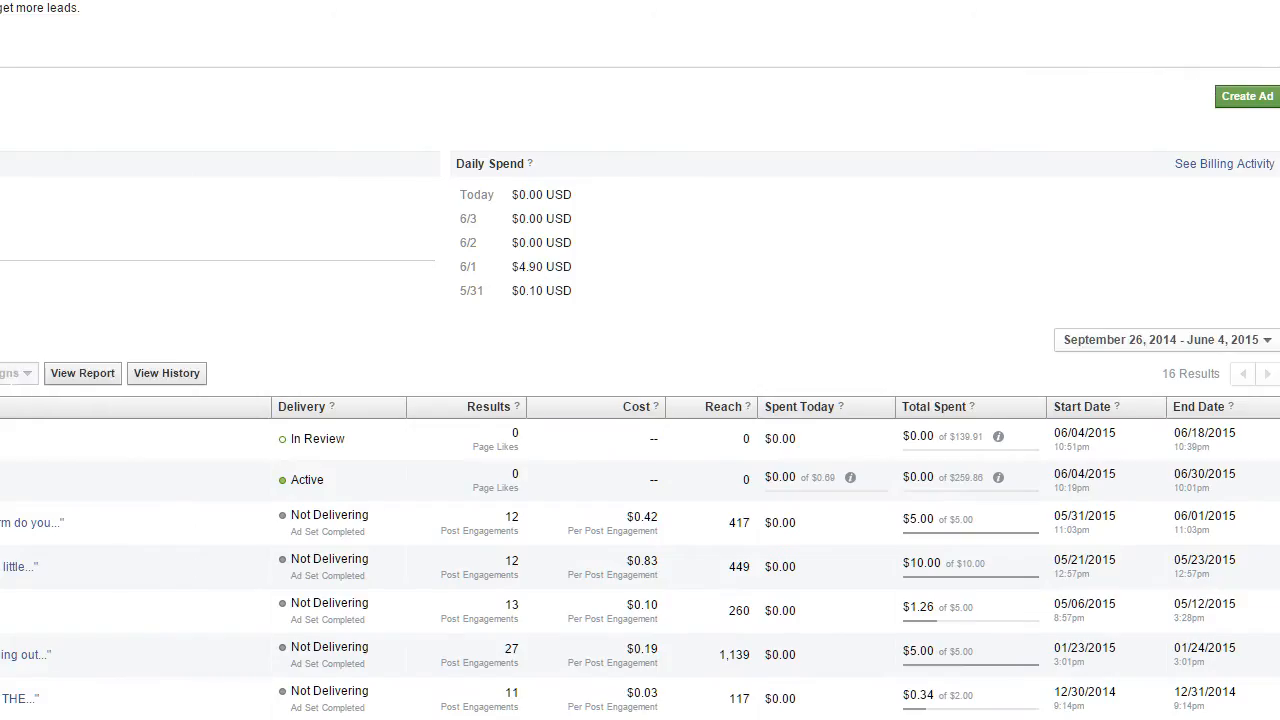
scroll(640, 495, "down", 1)
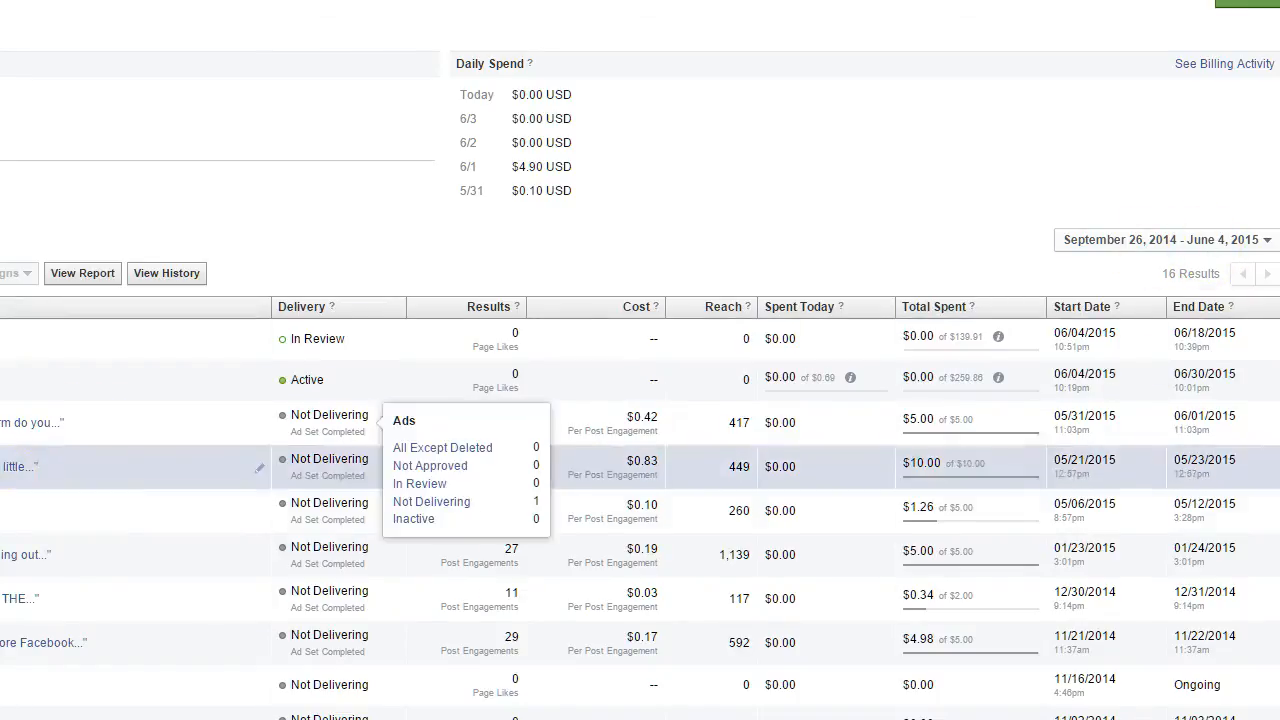
scroll(640, 510, "down", 3)
scroll(640, 520, "down", 1)
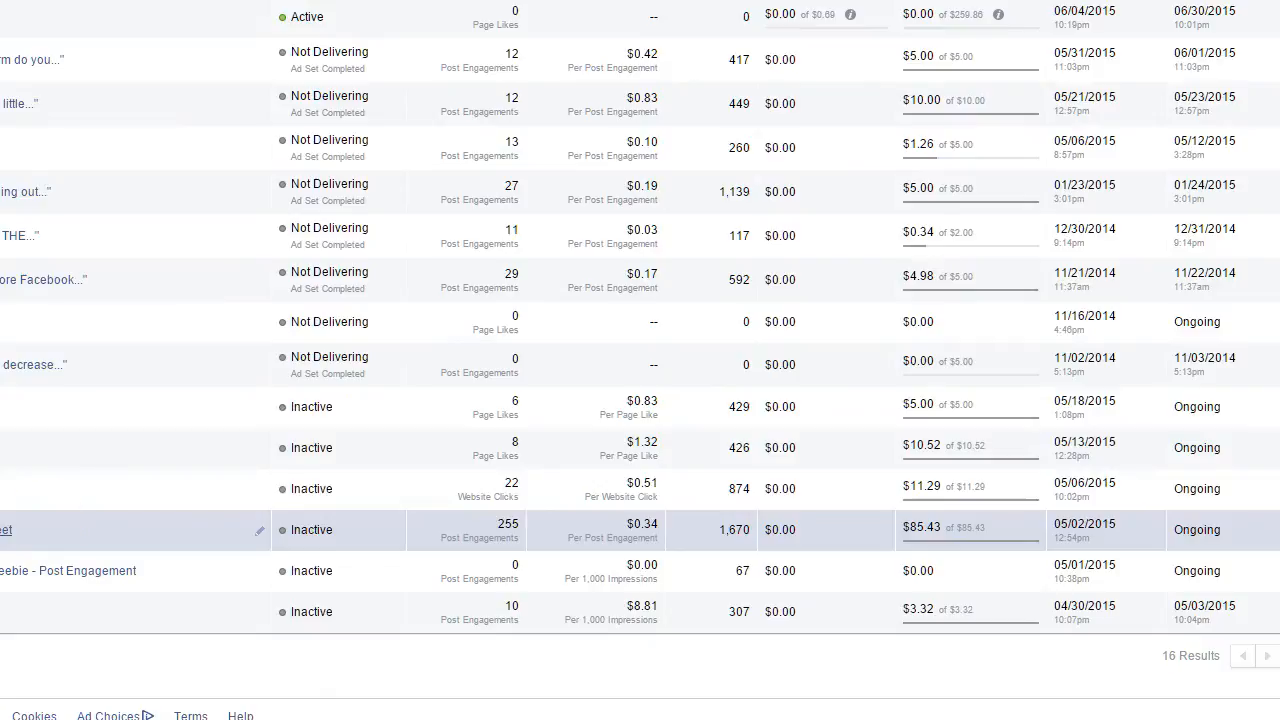
left_click(436, 530)
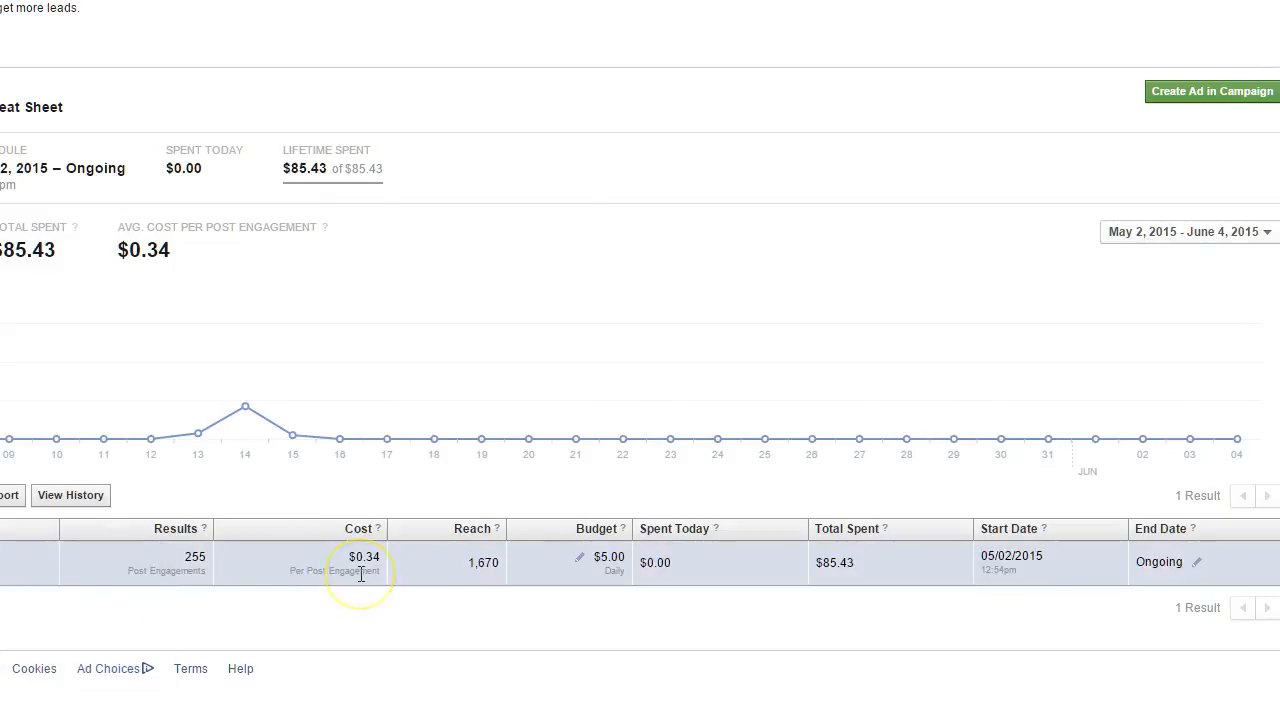
Open the campaign's 18+ ad set and examine the first ad's Relevance Score, Click-Through Rate and Avg. Price.
left_click(34, 574)
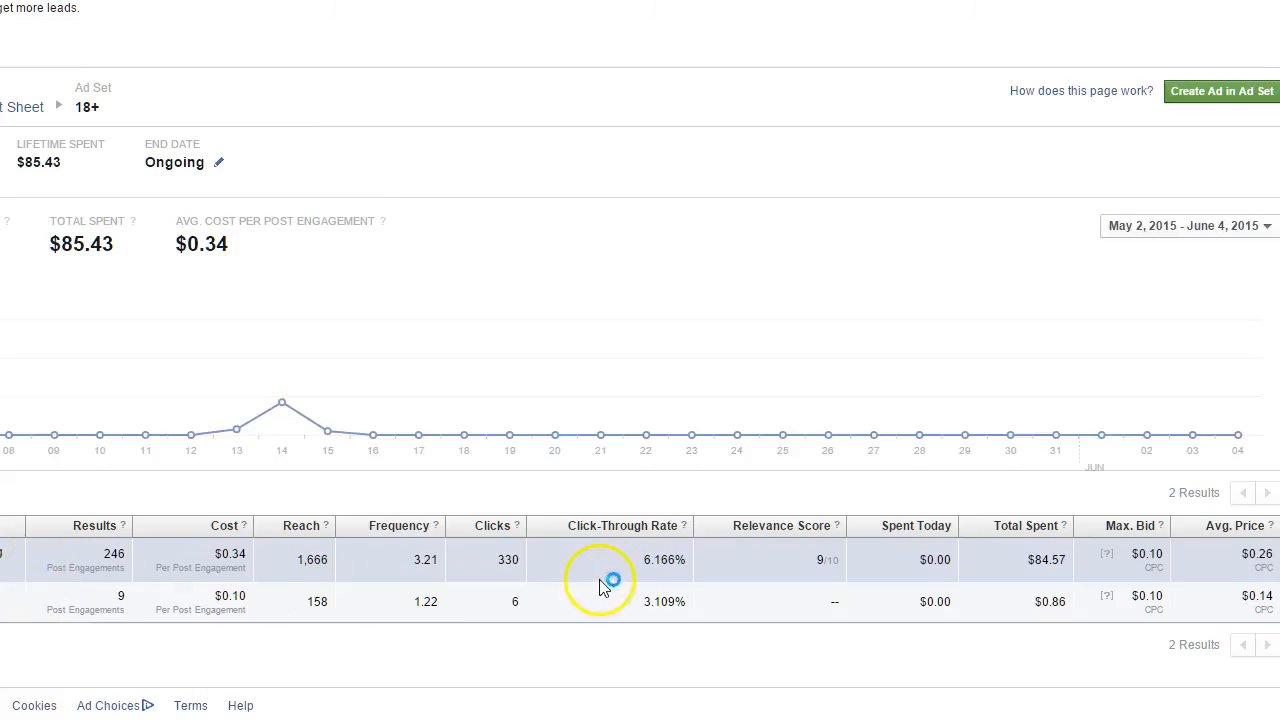
left_click_drag(818, 562, 843, 561)
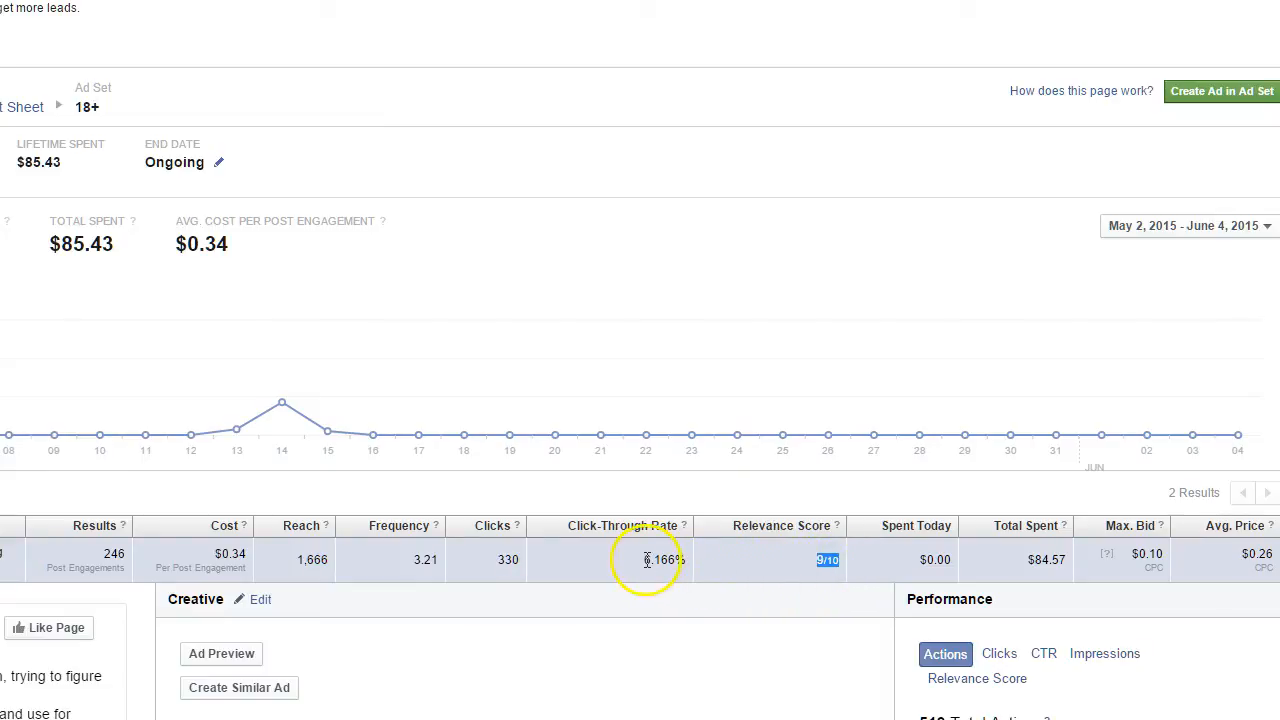
left_click_drag(645, 559, 689, 558)
left_click(767, 489)
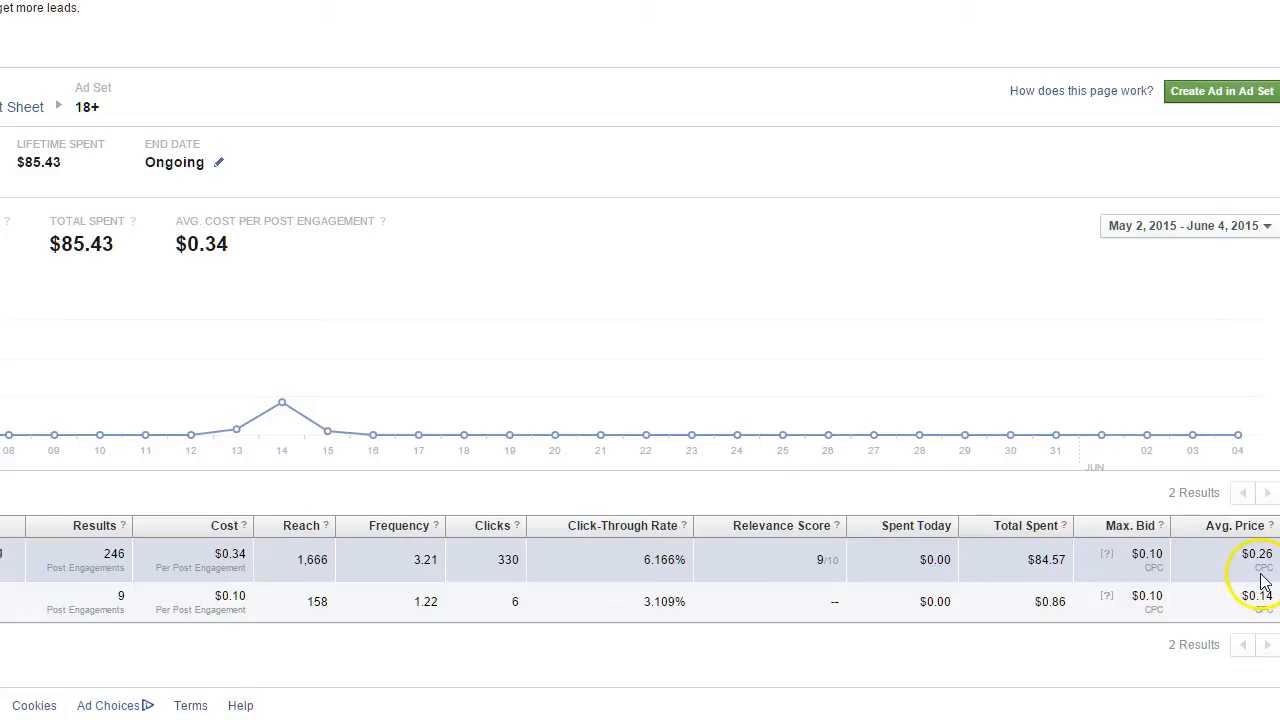
left_click_drag(1259, 555, 1275, 569)
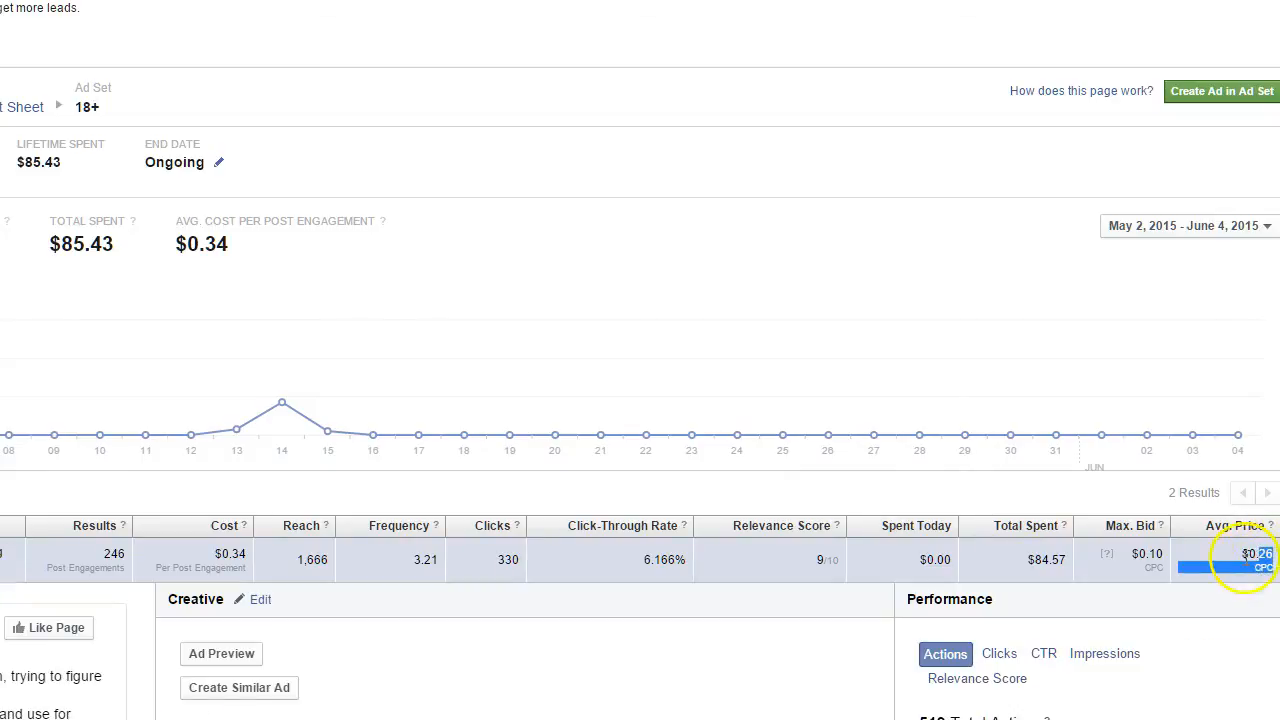
left_click(1234, 556)
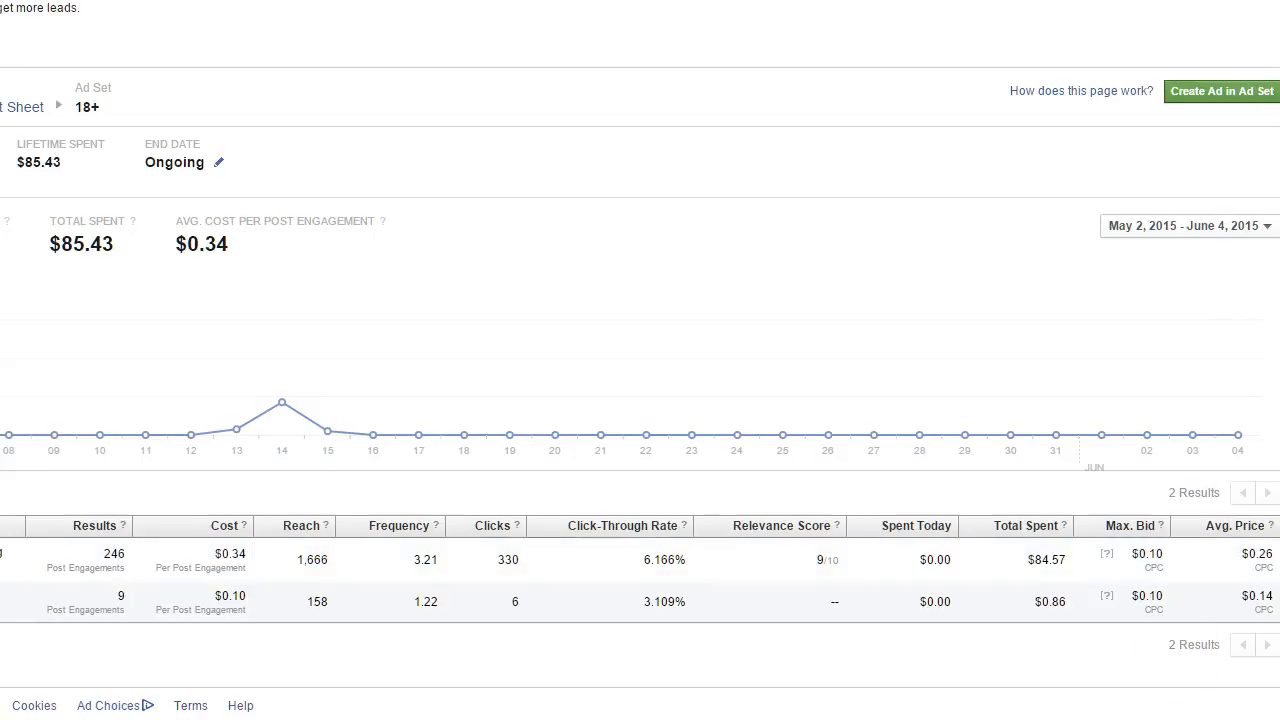
Expand the Status Update Post ad and examine its sponsored post preview with text, image and link.
left_click(206, 567)
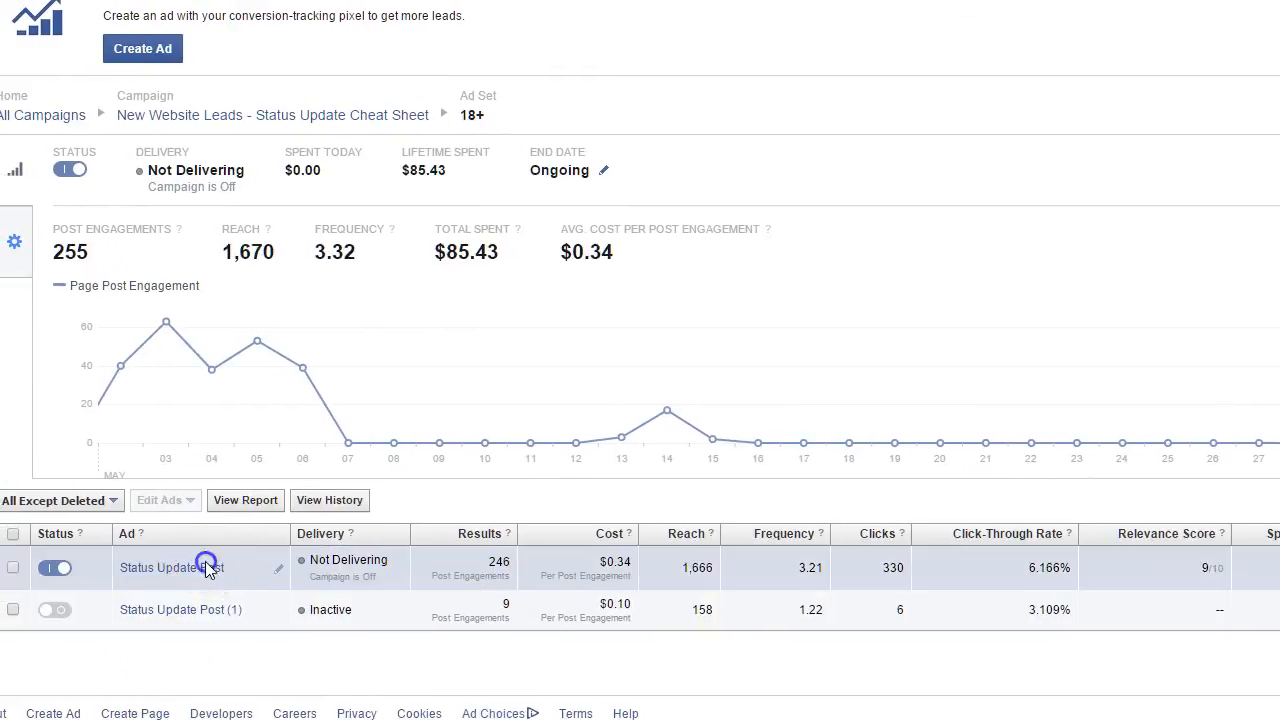
scroll(300, 555, "down", 4)
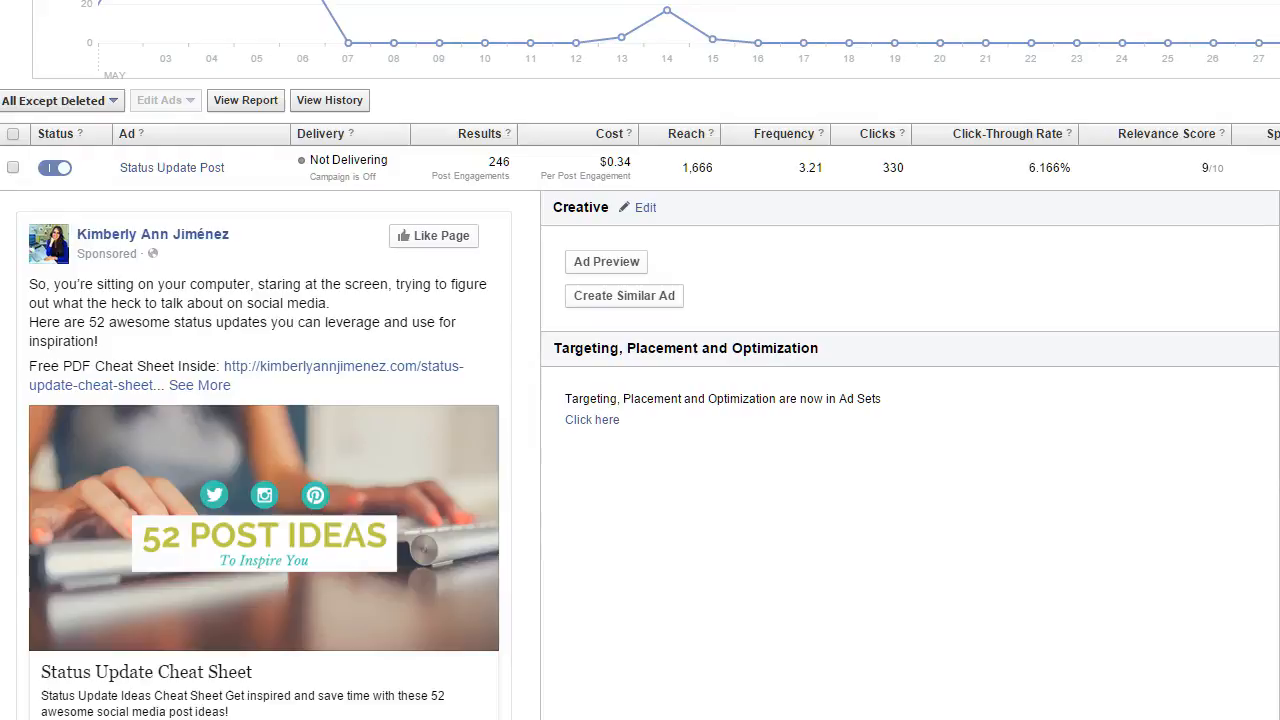
scroll(317, 352, "down", 1)
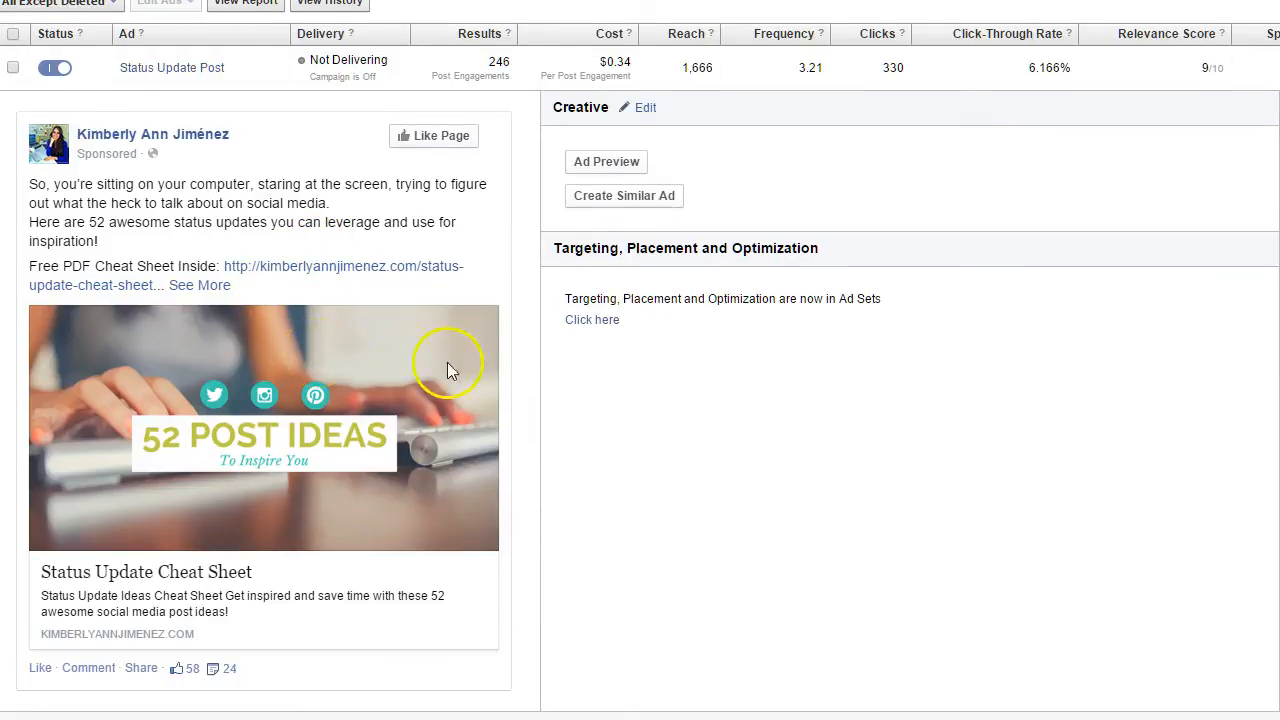
scroll(507, 375, "up", 2)
scroll(505, 387, "up", 2)
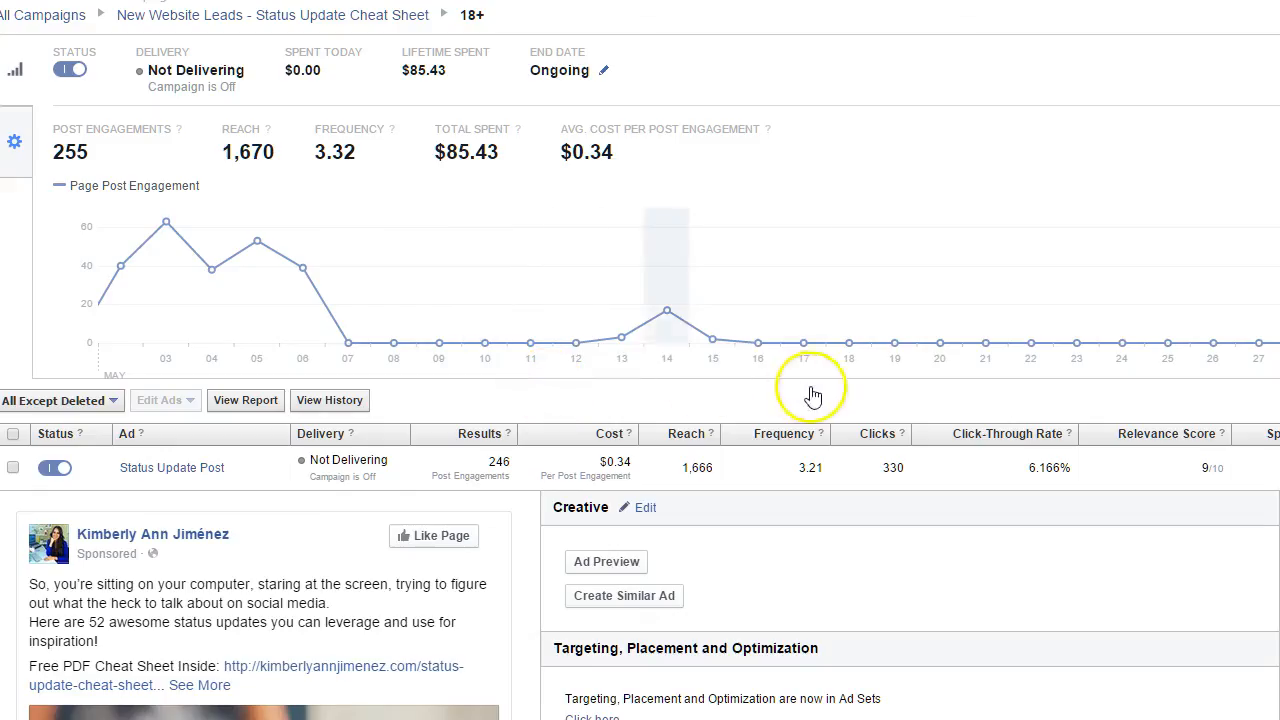